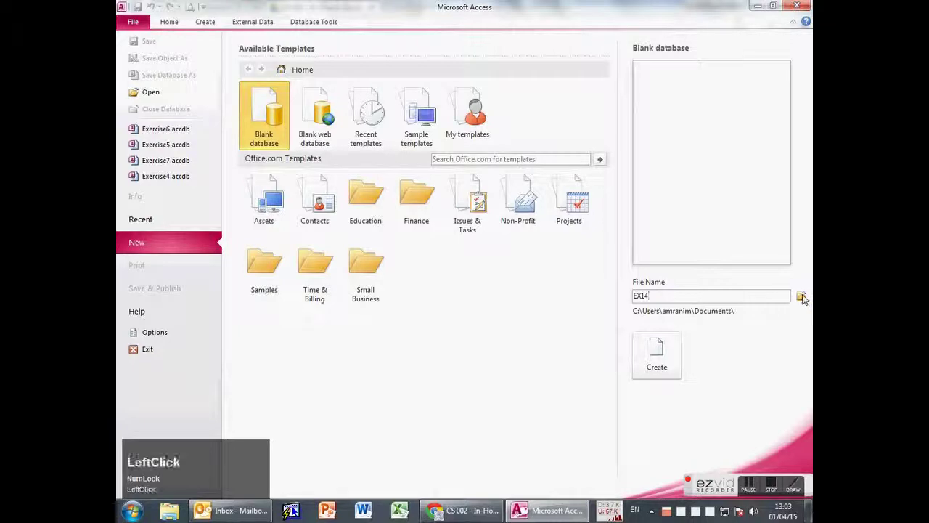
Step: Create the blank database EX14.accdb in the CS002\access folder
scroll(262, 167, "up", 5)
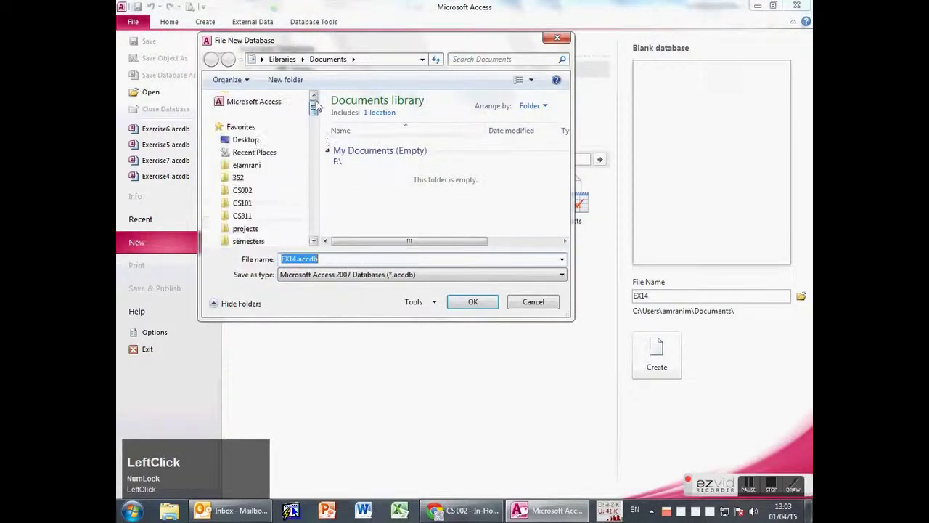
left_click(247, 190)
double_click(354, 118)
left_click(470, 302)
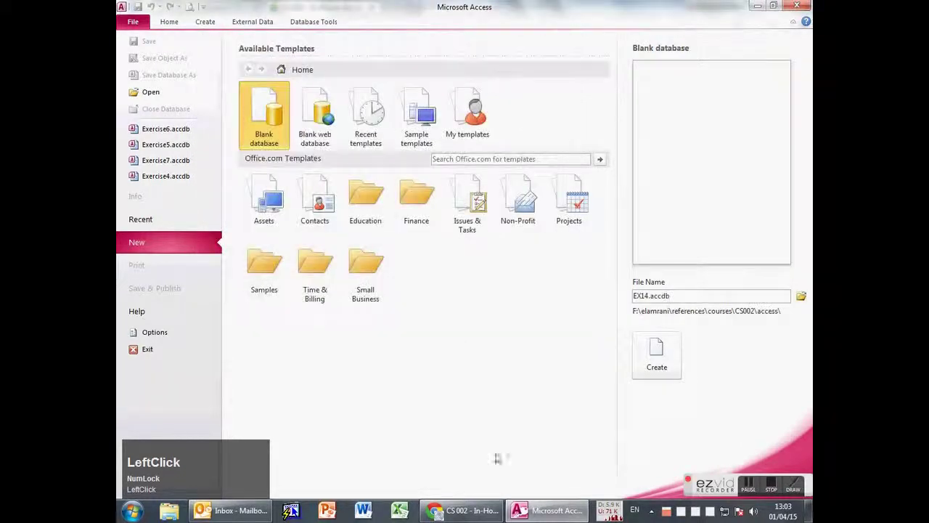
left_click(657, 356)
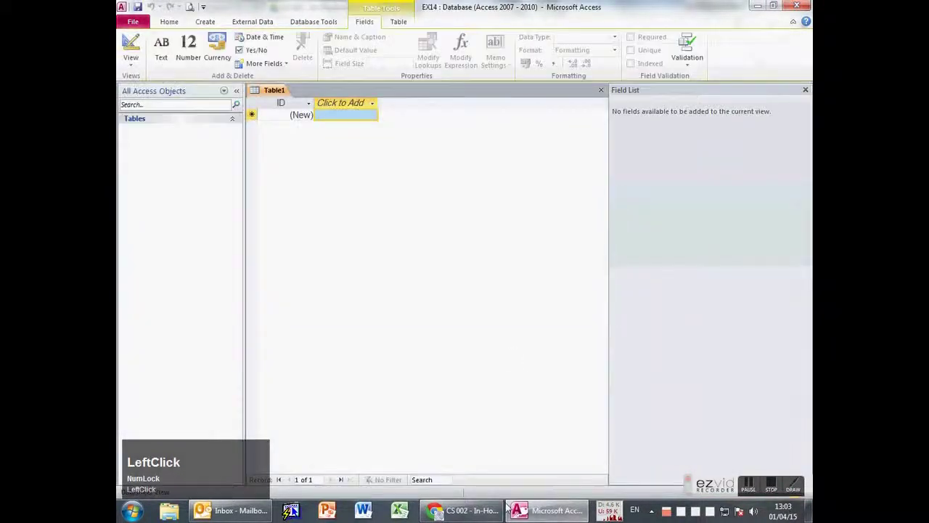
Step: Switch to the exercise PDF in Chrome and review the Table 1 field design and its required table name
left_click(469, 510)
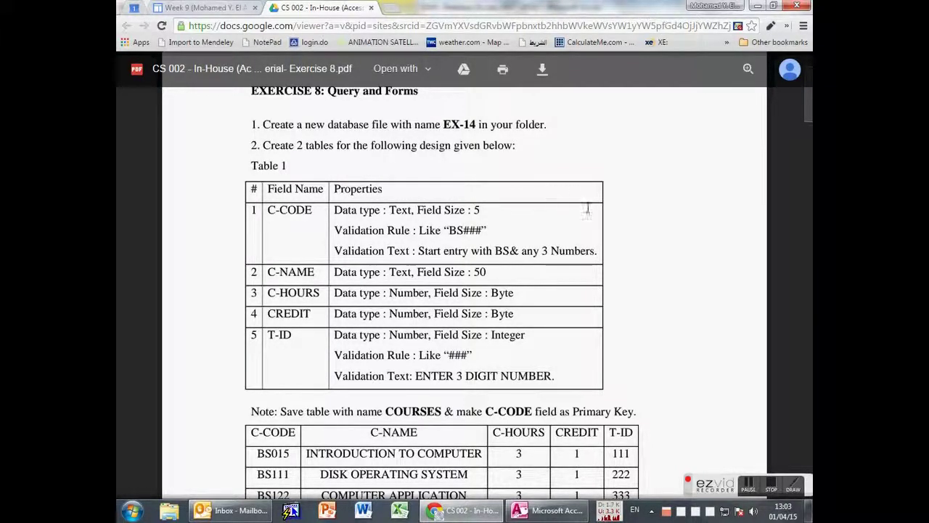
scroll(610, 249, "down", 1)
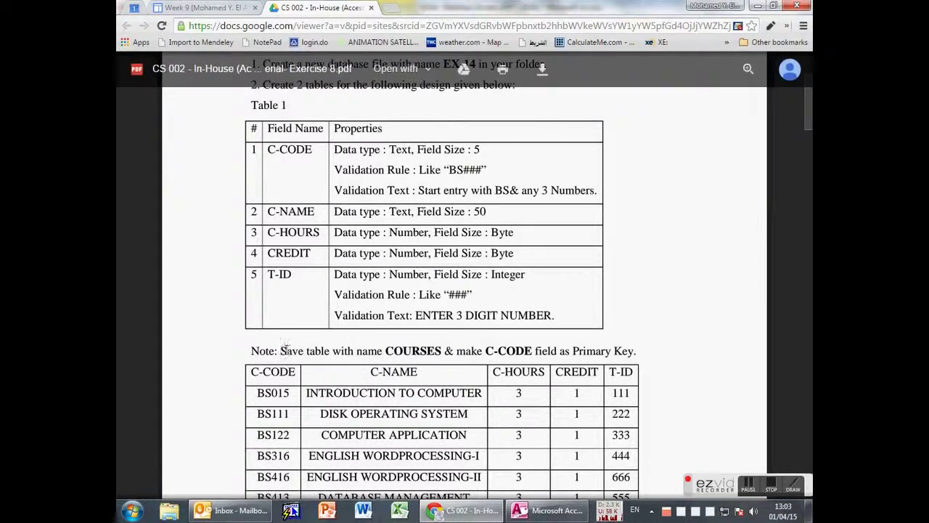
double_click(388, 348)
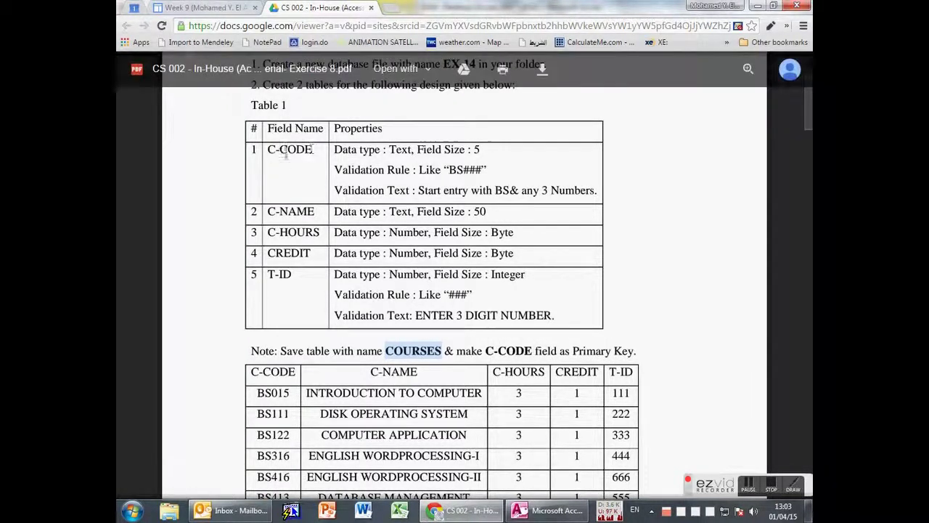
Step: Return to Access, close the default Table1 datasheet and start a new table in Design view
key("alt+Tab")
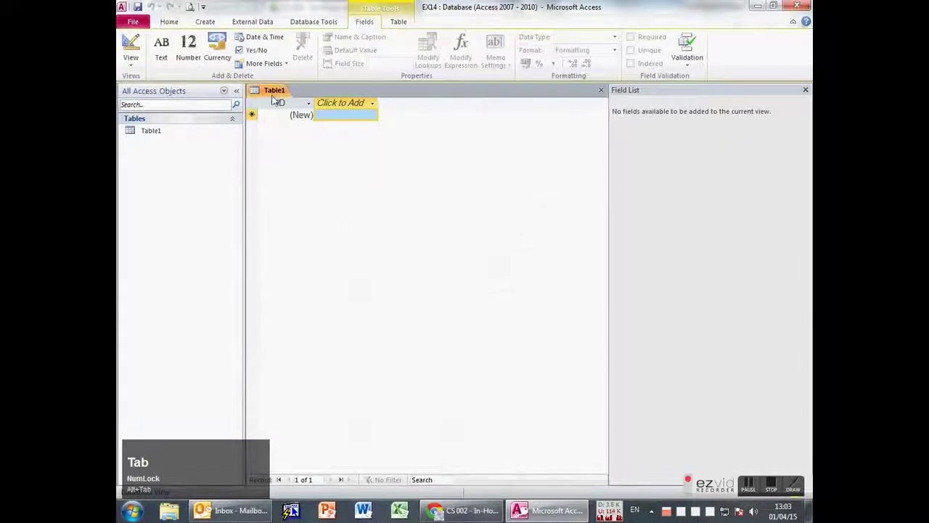
middle_click(275, 90)
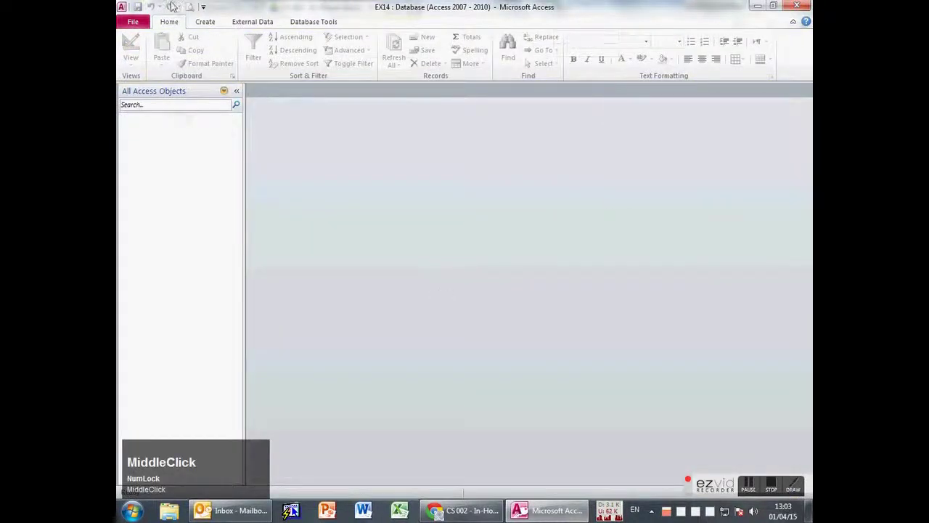
left_click(205, 22)
left_click(201, 54)
Step: Copy the field name C-CODE from the exercise PDF into the first row of the table design, with data type Text
key("alt+Tab")
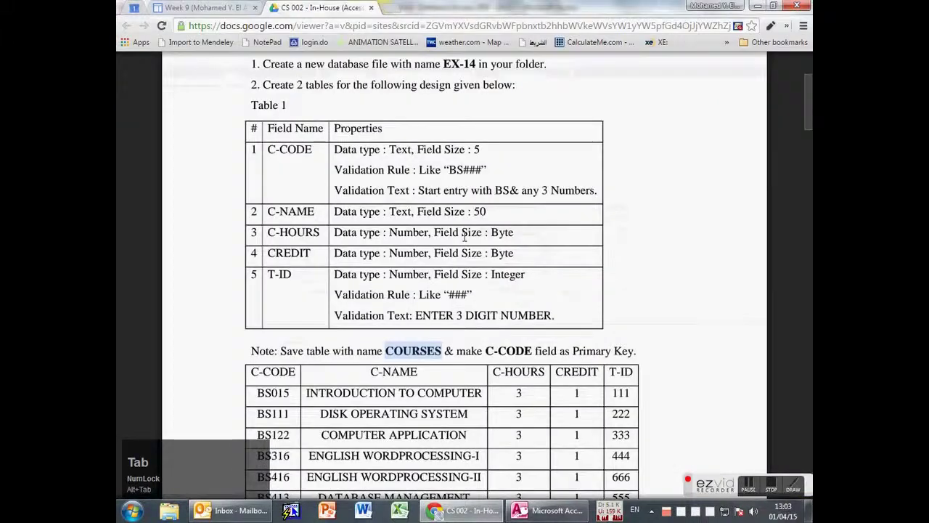
left_click_drag(267, 150, 314, 150)
key("ctrl+c")
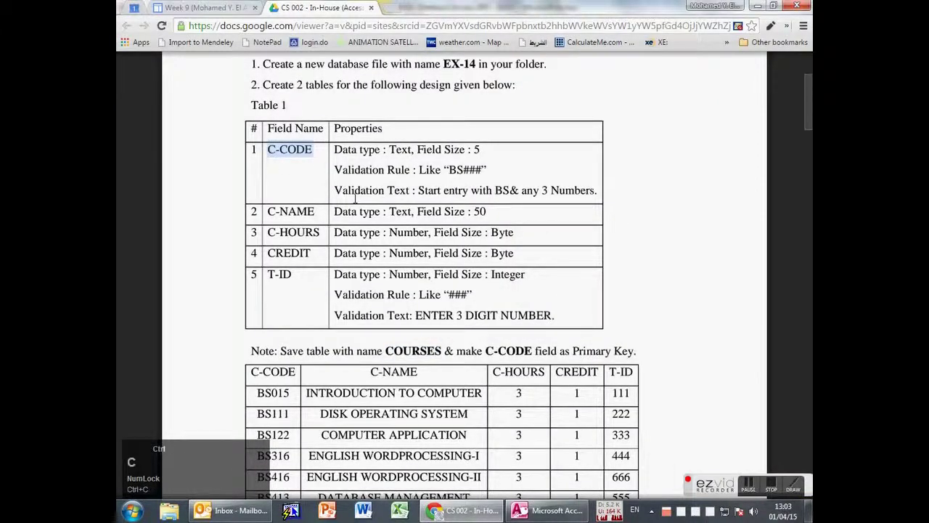
key("alt+Tab")
key("ctrl+v")
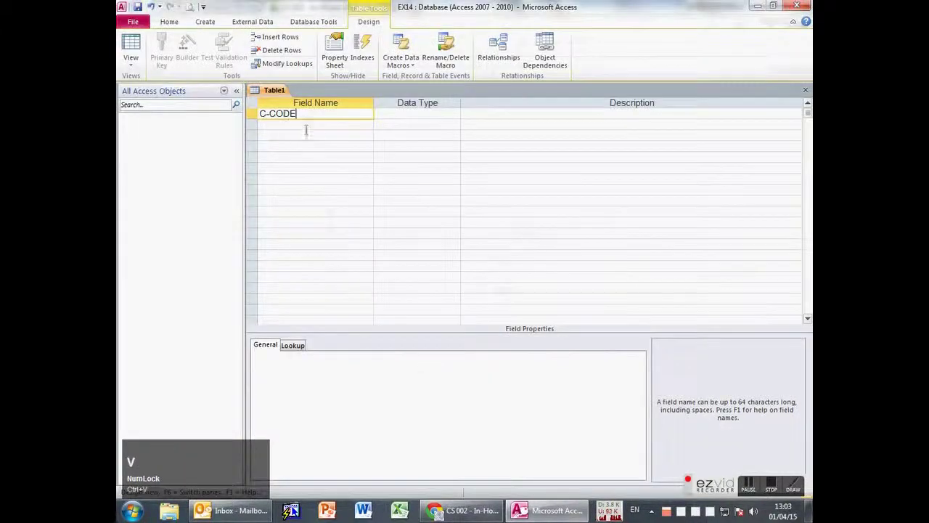
key("Tab")
Step: Check the C-CODE properties in the exercise PDF and set the field's size to 5 in Access
key("alt+Tab")
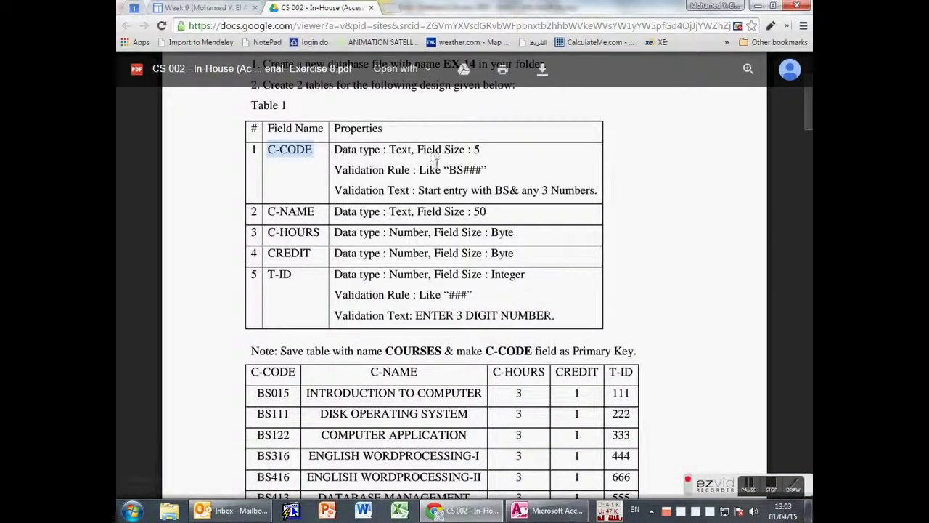
key("alt+Tab")
left_click(347, 357)
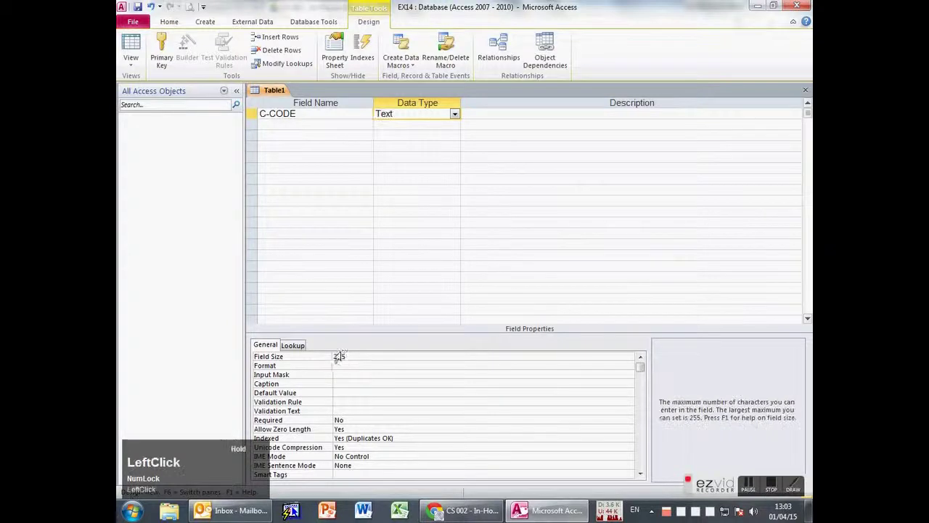
left_click(317, 359)
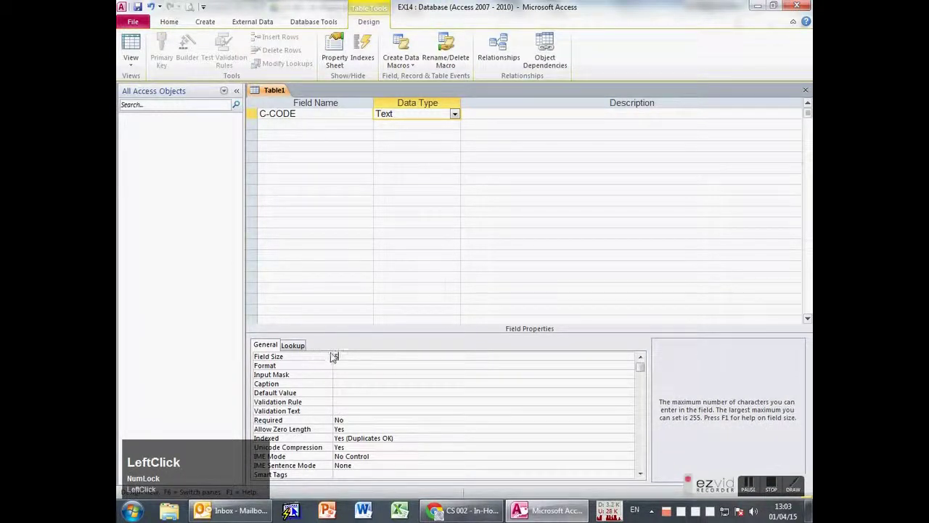
Step: Look up the C-CODE validation rule in the exercise PDF and enter it in Access as like "BS###"
key("alt+Tab")
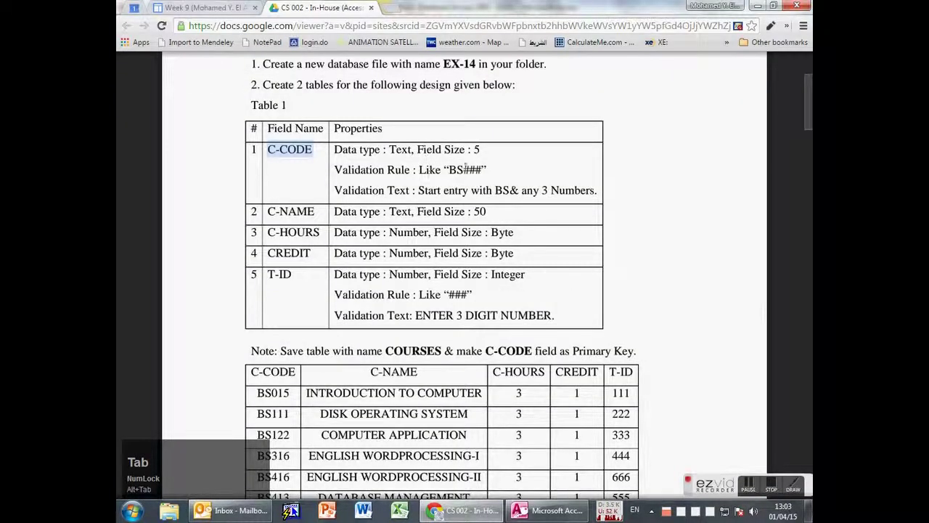
left_click_drag(494, 169, 419, 169)
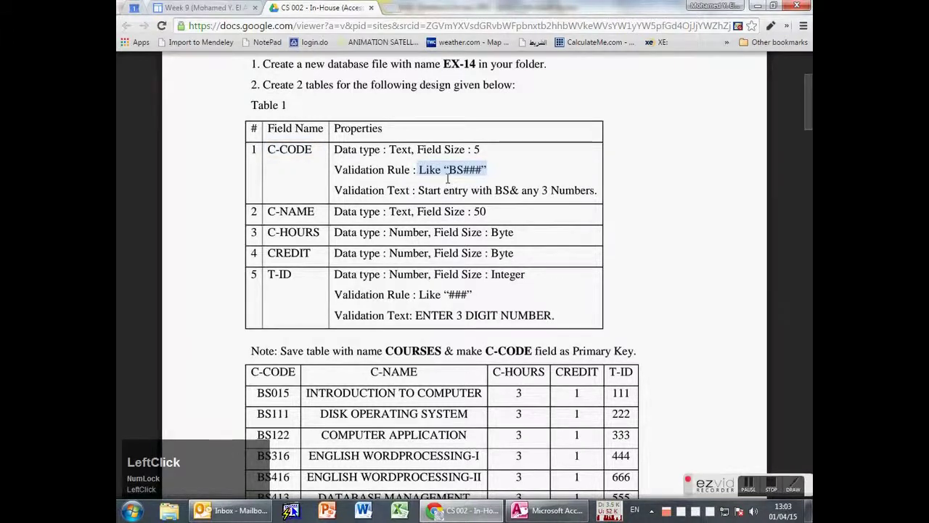
key("alt+Tab")
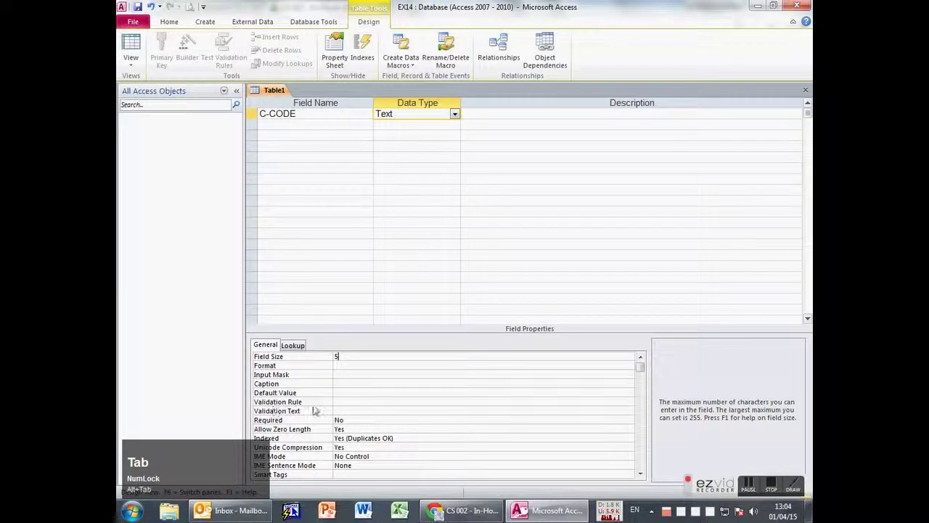
left_click(345, 403)
type("like ")
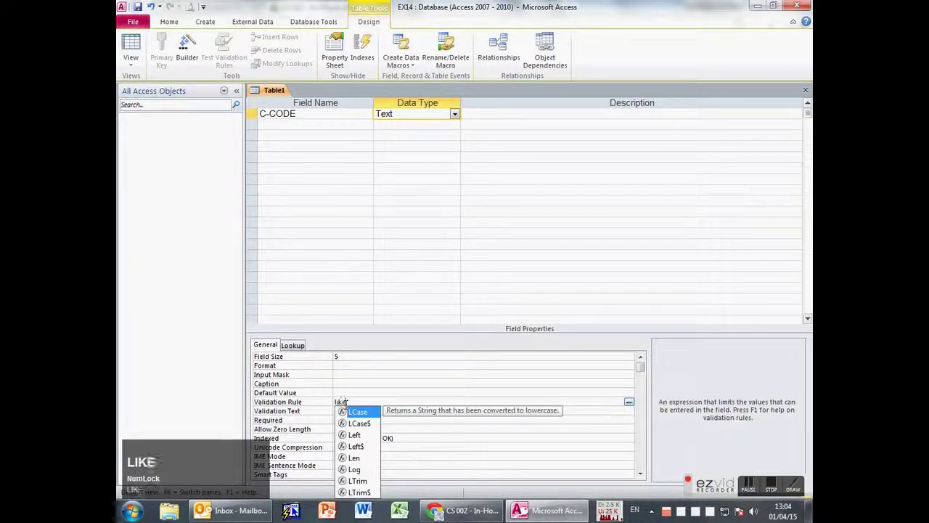
type("R")
key("BackSpace")
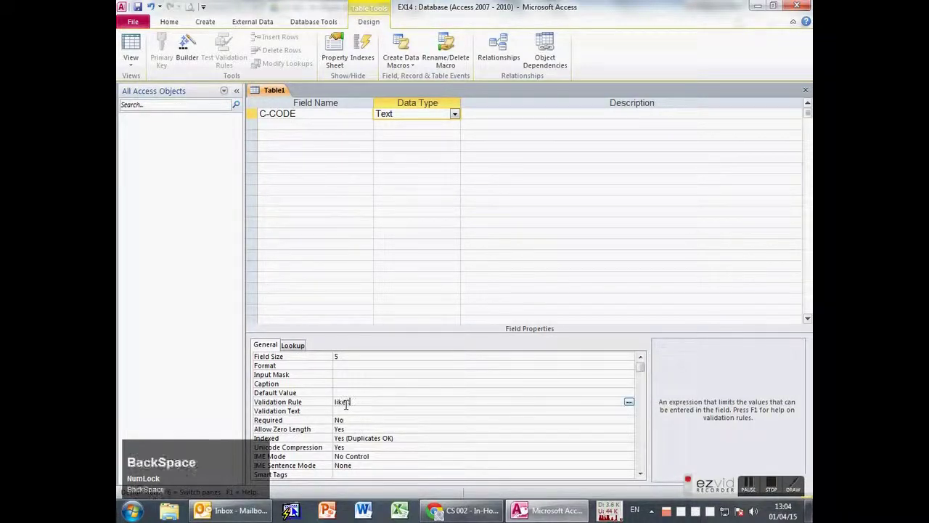
key("alt+Tab")
key("alt+Tab")
type("\"")
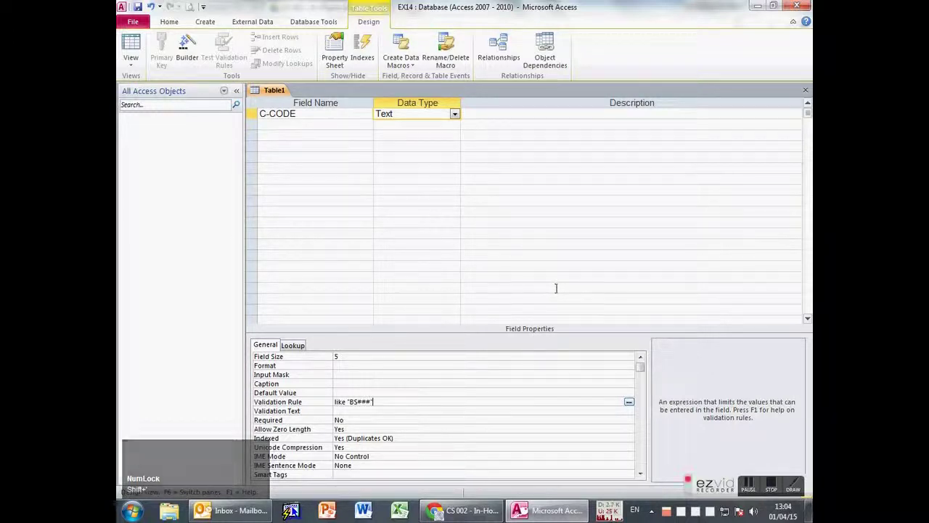
Step: Copy the C-CODE validation text from the exercise PDF into the field's Validation Text property in Access
key("alt+Tab")
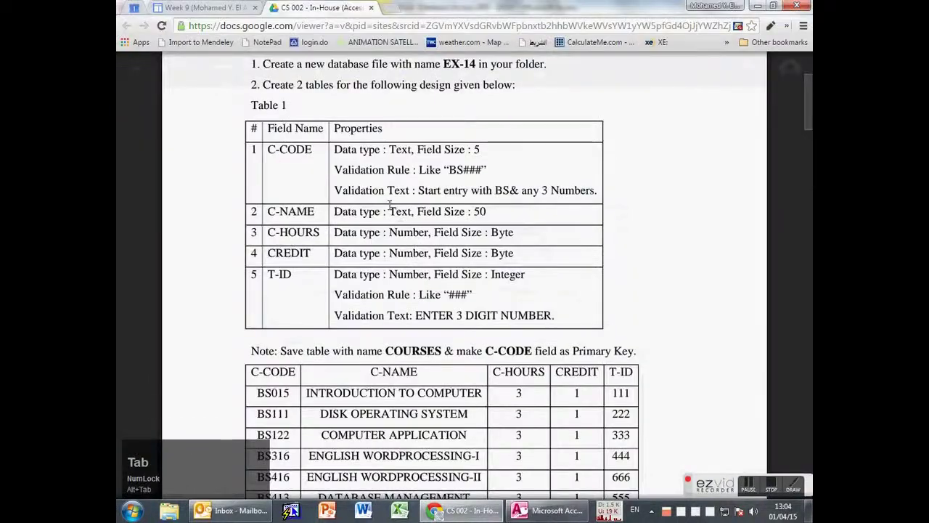
left_click_drag(420, 191, 596, 191)
key("ctrl+c")
key("alt+Tab")
key("ctrl+v")
Step: Reword the C-CODE validation text as "Start entry with BS and any 3 numbers", without the final period
left_click(393, 410)
key("shift+Right")
type("and")
left_click(490, 411)
key("BackSpace")
left_click(428, 410)
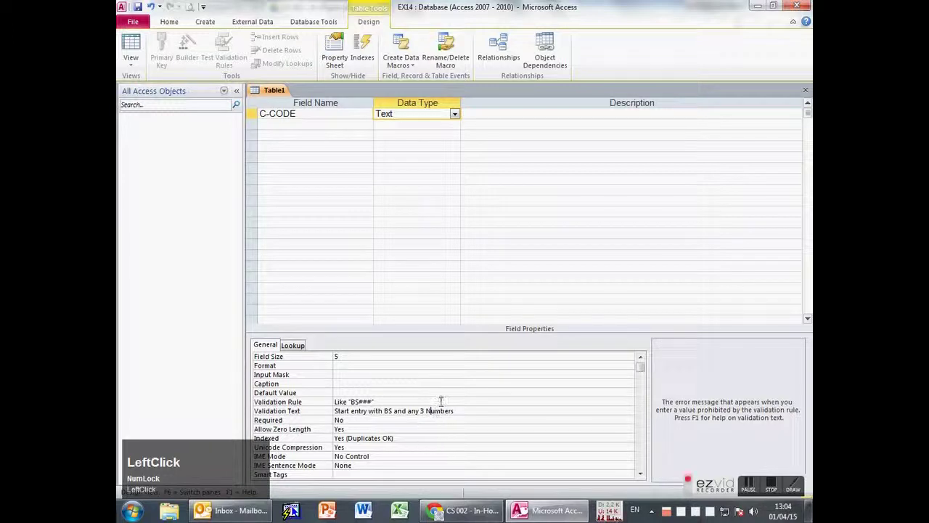
key("BackSpace")
type("n")
left_click(407, 418)
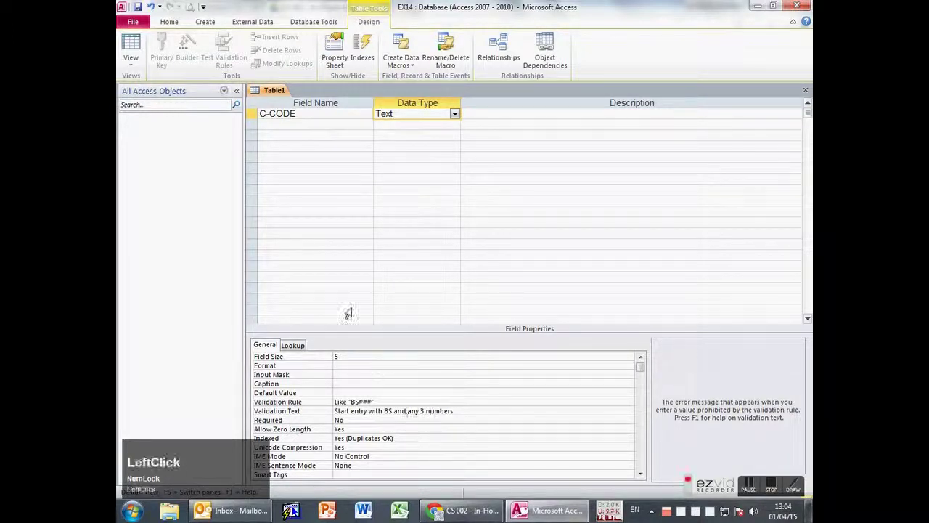
Step: Copy the field name C-NAME from the exercise PDF into the second row of the table design, with data type Text
key("alt+Tab")
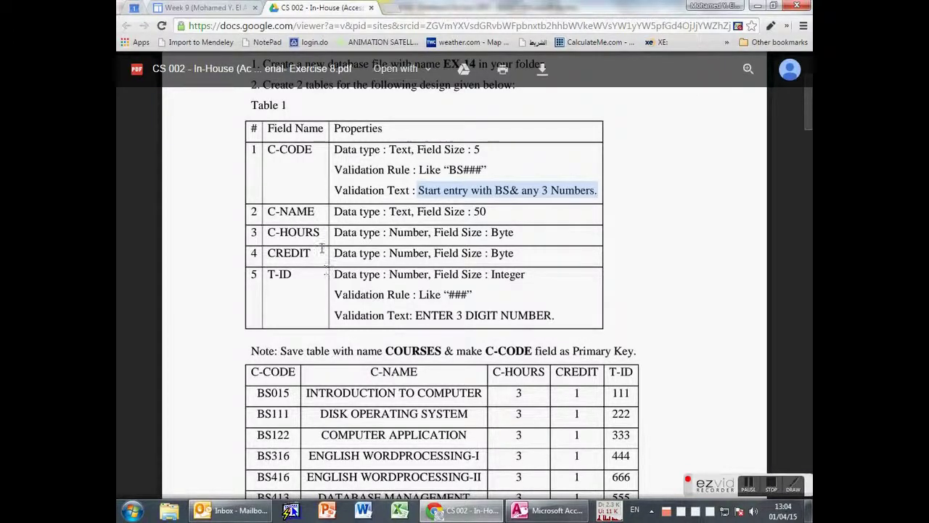
left_click_drag(269, 212, 315, 212)
key("ctrl+c")
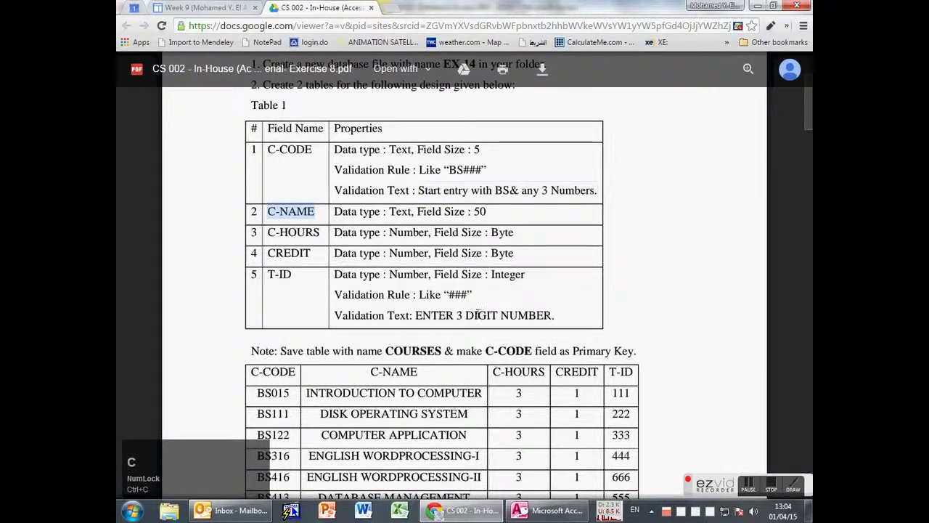
key("alt+Tab")
left_click(297, 124)
key("ctrl+v")
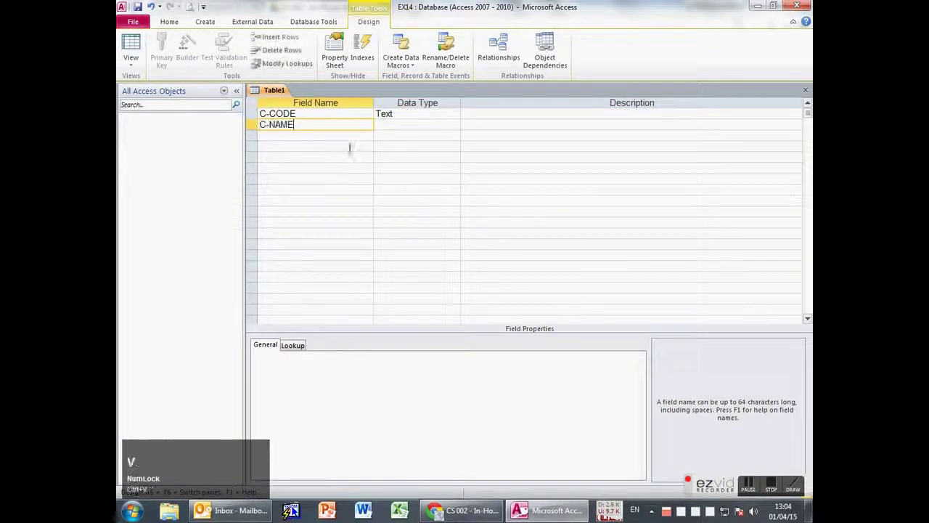
key("Tab")
Step: Check the C-NAME properties in the exercise PDF and set the field's size to 50 in Access
key("alt+Tab")
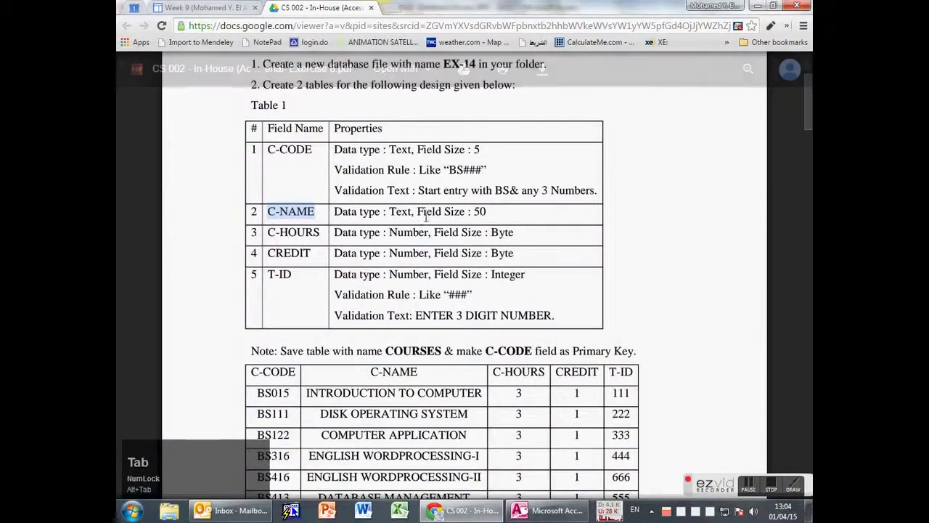
key("alt+Tab")
double_click(339, 356)
type("50")
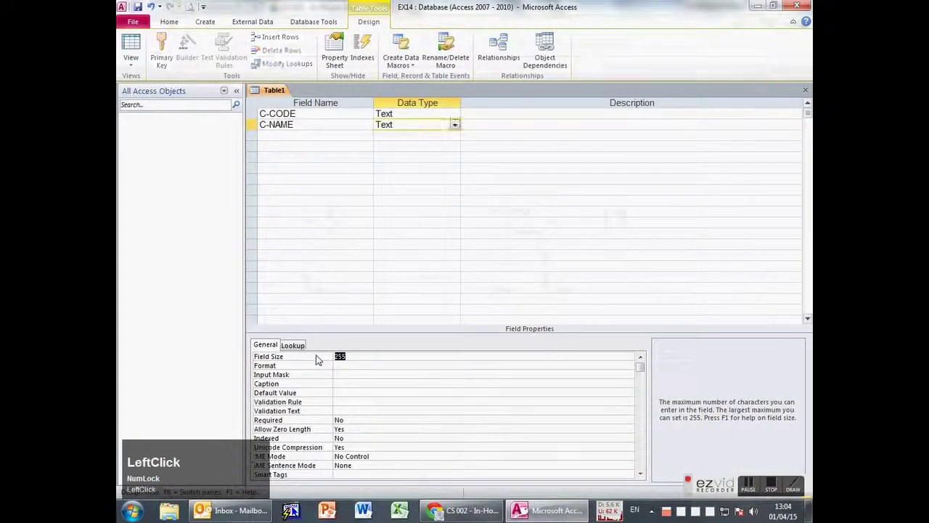
Step: Copy the field name C-HOURS from the exercise PDF into the third row of the table design and give it data type Number
key("alt+Tab")
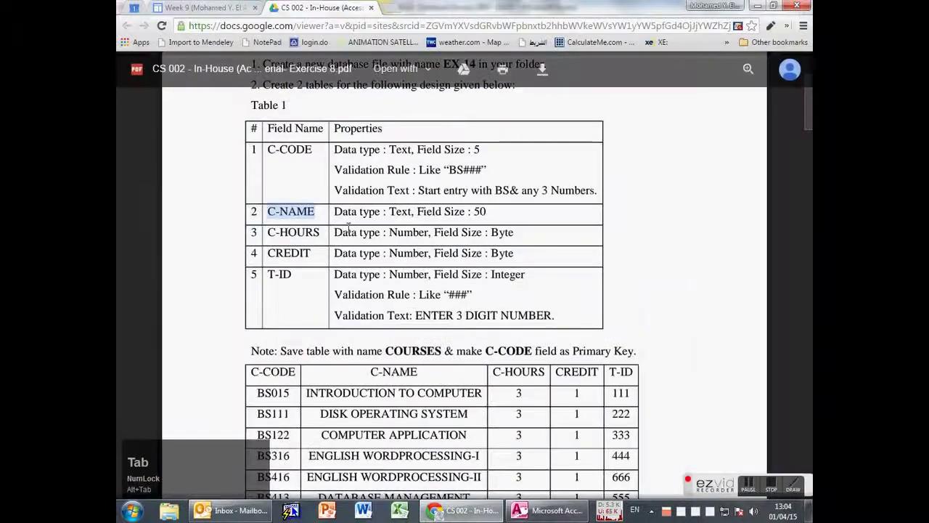
left_click_drag(268, 232, 319, 233)
key("ctrl+c")
key("alt+Tab")
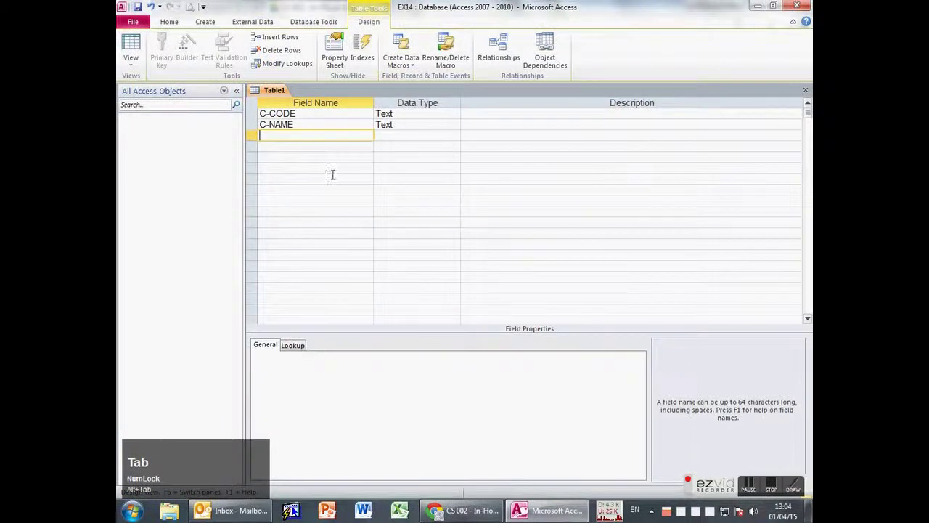
key("ctrl+v")
key("Tab")
type("n")
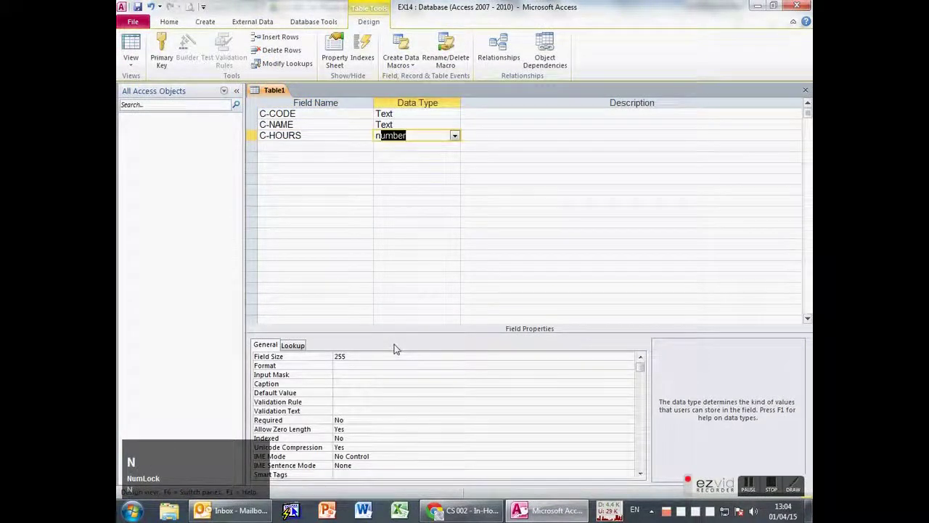
key("Tab")
Step: Set the C-HOURS field size to Byte
left_click(368, 357)
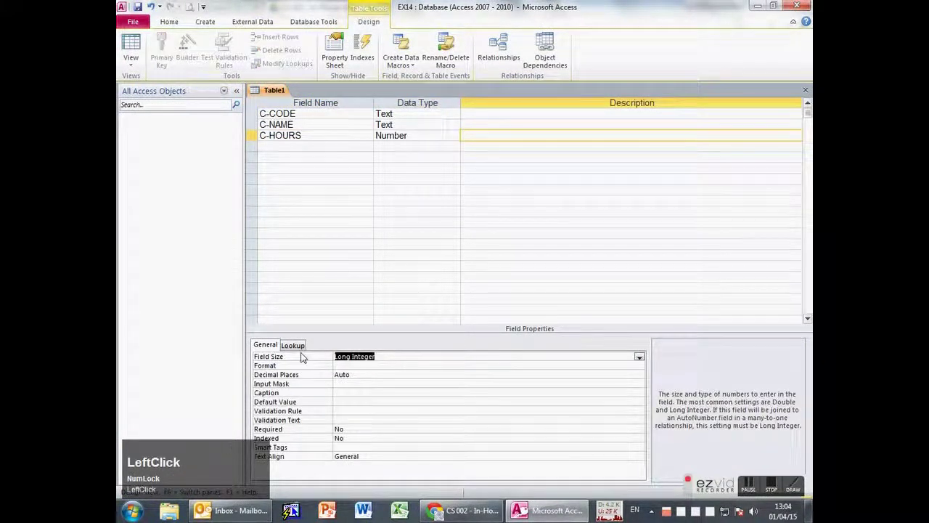
type("byte")
key("Tab")
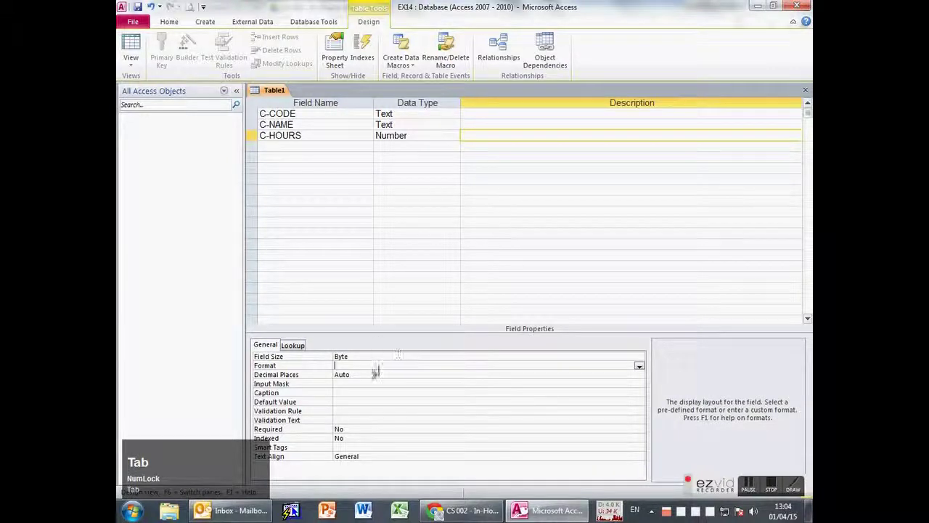
Step: Copy the field name CREDIT from the exercise PDF into the fourth row of the table design and give it data type Number
left_click(308, 156)
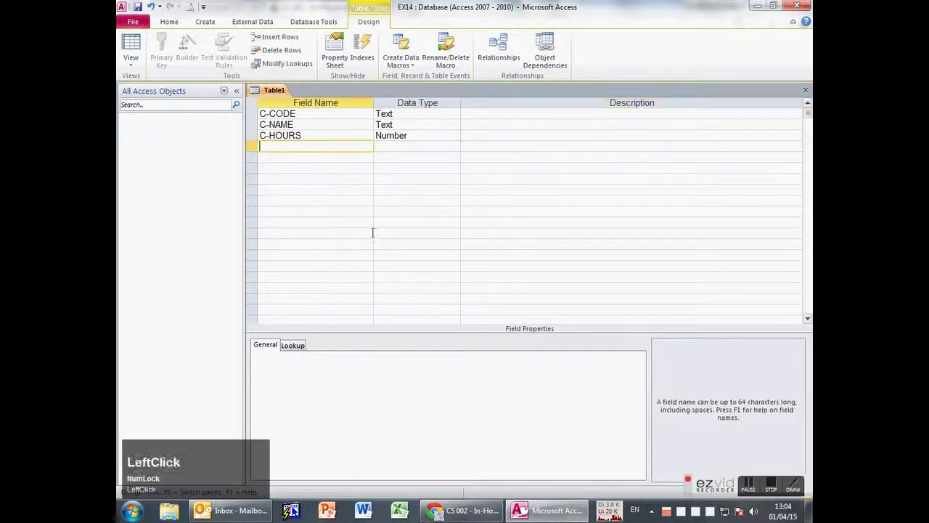
key("alt+Tab")
double_click(280, 253)
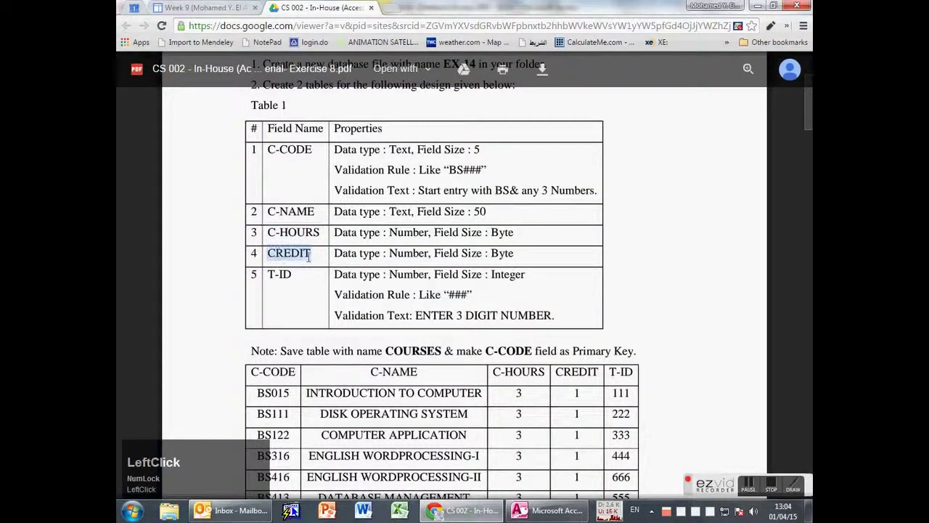
key("ctrl+c")
key("alt+Tab")
key("ctrl+v")
key("Tab")
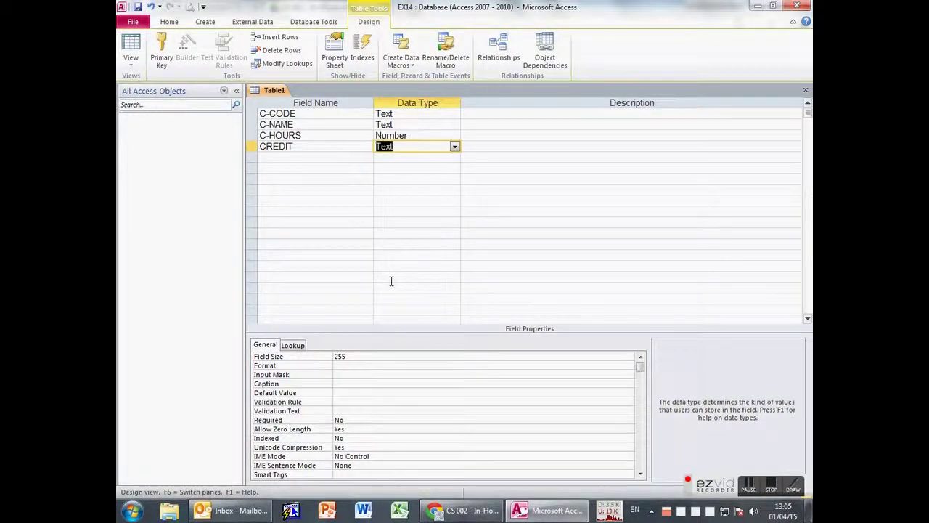
type("N")
Step: Check the CREDIT properties in the exercise PDF and set the field's size to Byte in Access
key("alt+Tab")
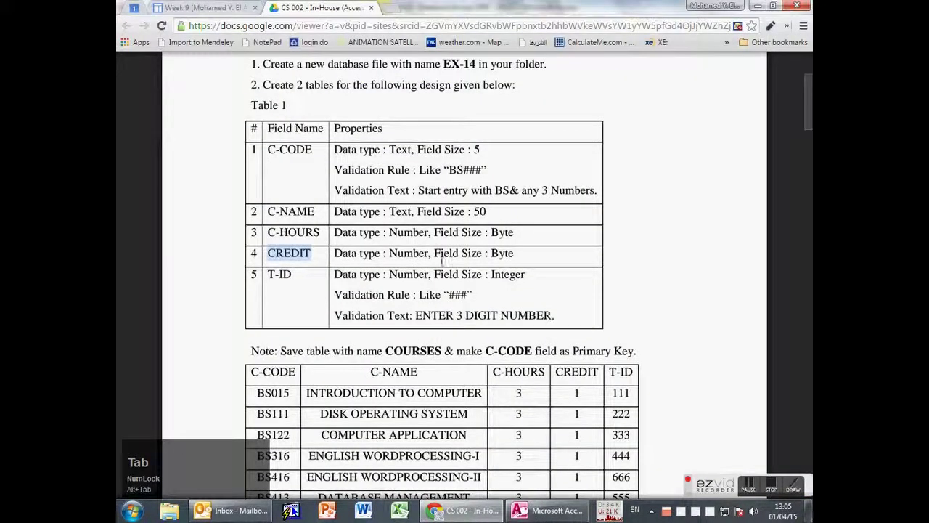
key("alt+Tab")
left_click(378, 359)
left_click(313, 358)
type("b")
key("Tab")
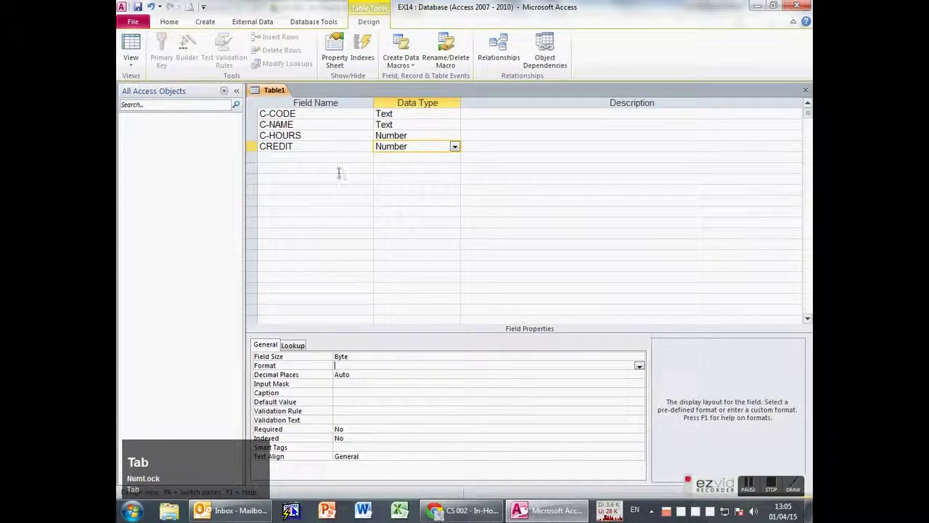
Step: Copy the field name T-ID from the exercise PDF into the fifth row of the table design and give it data type Number
left_click(306, 164)
key("alt+Tab")
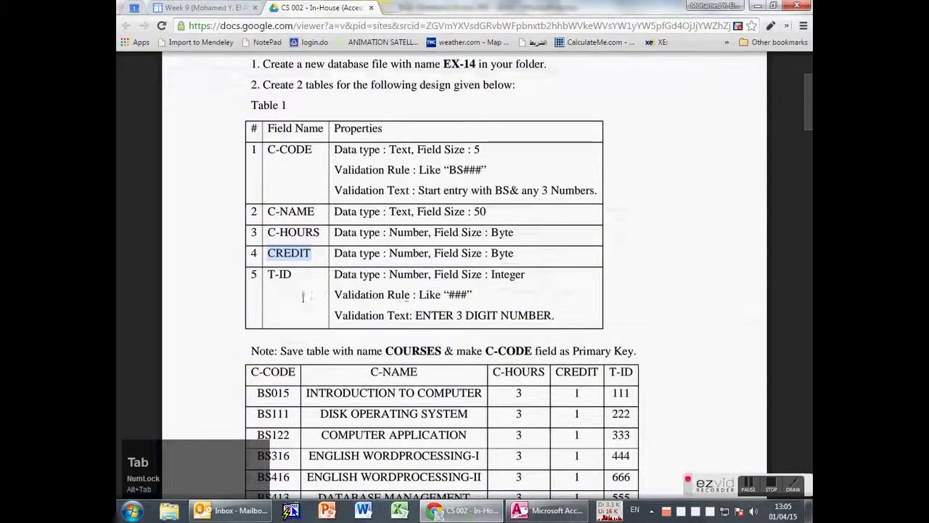
left_click_drag(267, 274, 295, 274)
key("ctrl+c")
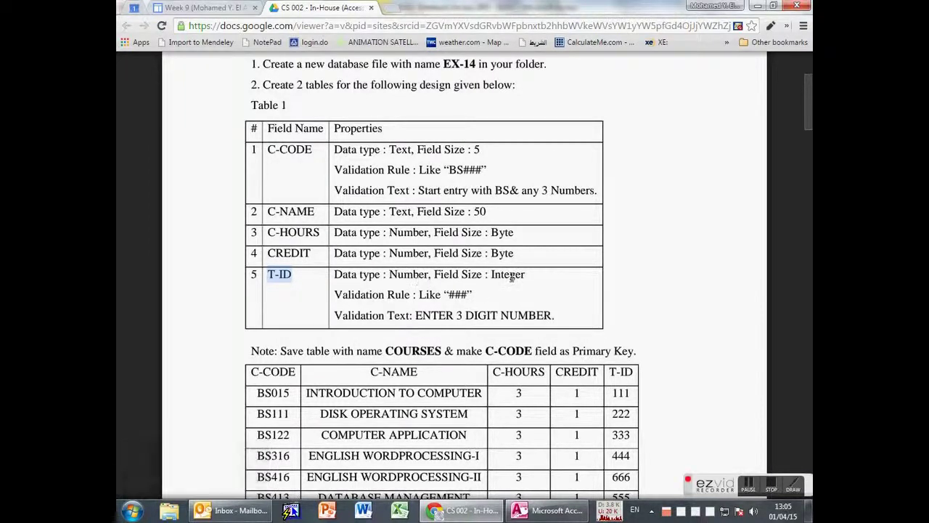
key("alt+Tab")
key("ctrl+v")
key("Tab")
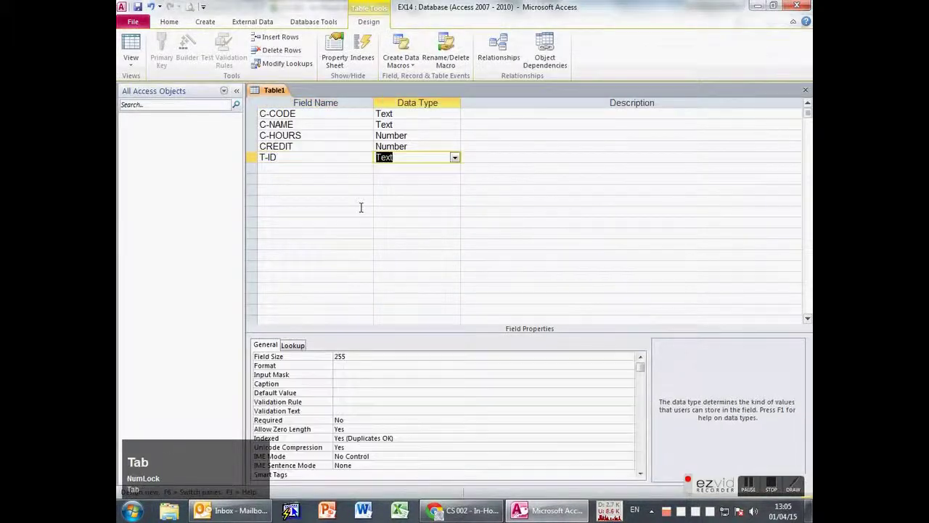
type("n")
key("Tab")
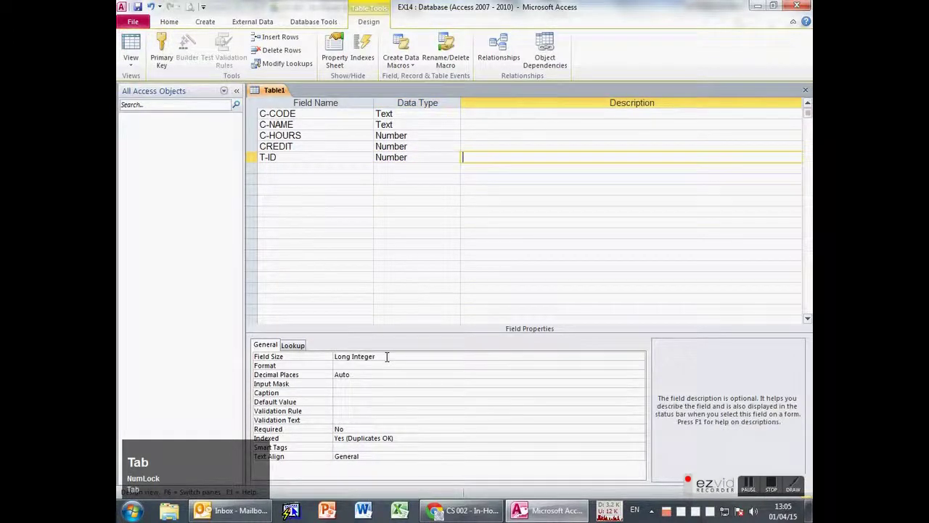
Step: Set the T-ID field size to Integer
left_click(385, 357)
type("I")
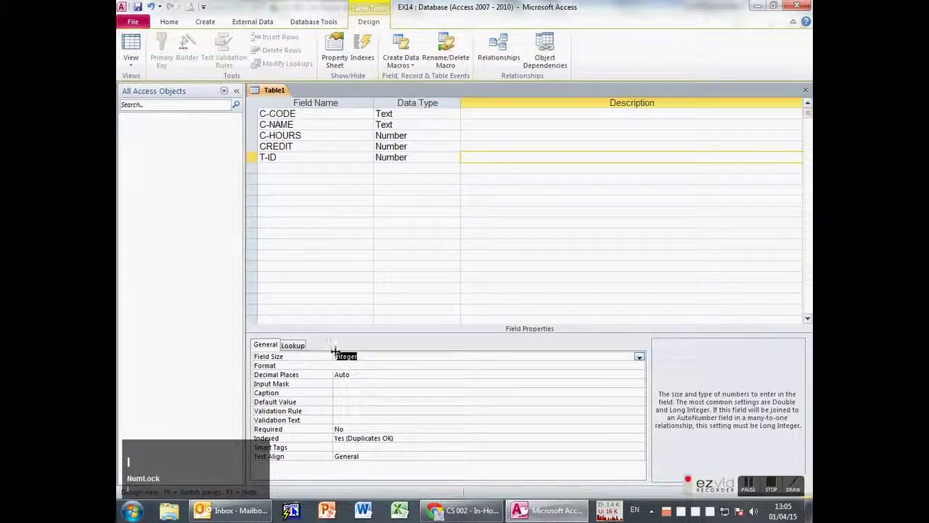
left_click(349, 373)
Step: Copy "ENTER 3 DIGIT NUMBER." from the exercise PDF into the validation text of the T-ID field
key("alt+Tab")
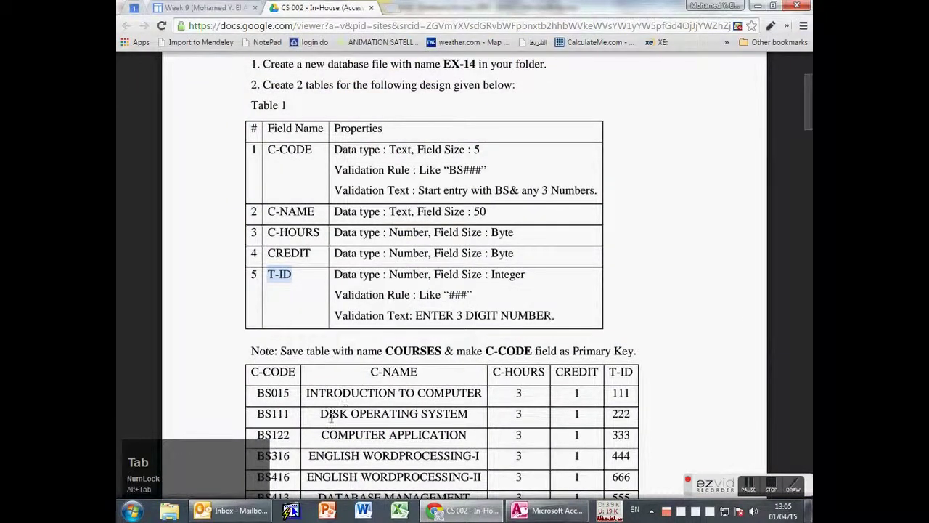
left_click_drag(415, 315, 555, 315)
key("ctrl+c")
key("alt+Tab")
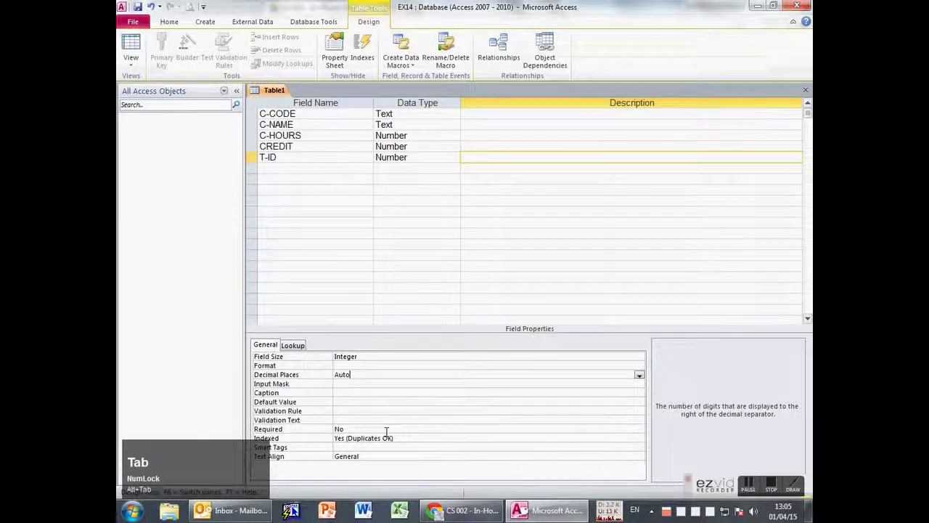
left_click(351, 421)
key("ctrl+v")
Step: Set the validation rule of the T-ID field to Like "###"
left_click(353, 412)
type("Like ")
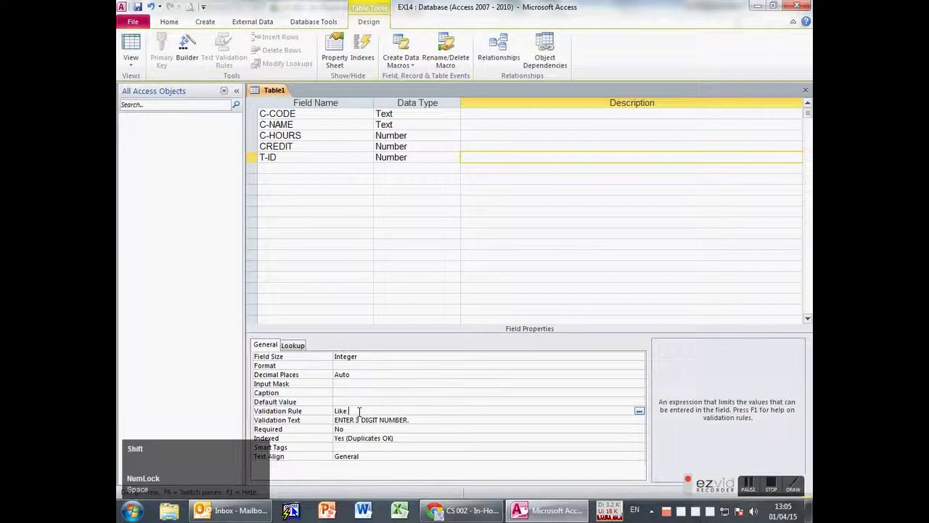
type("\"###")
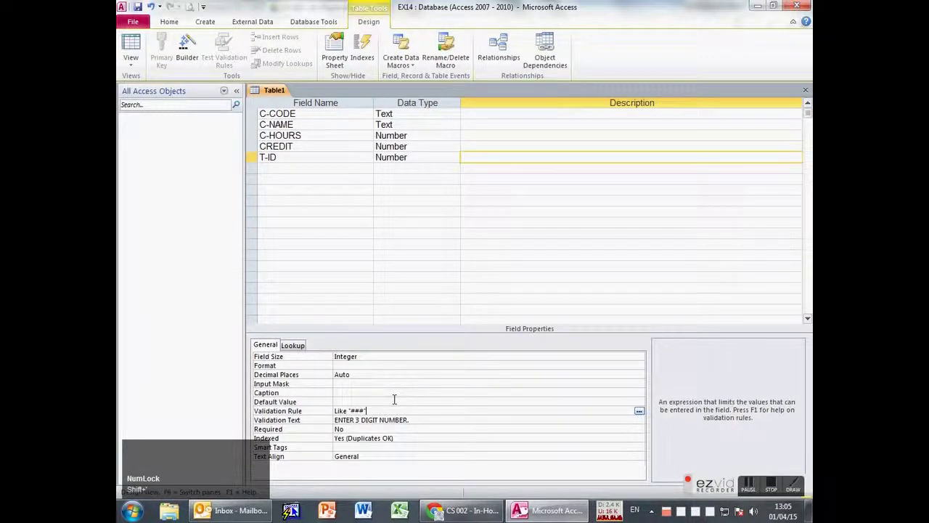
left_click(387, 402)
left_click(338, 180)
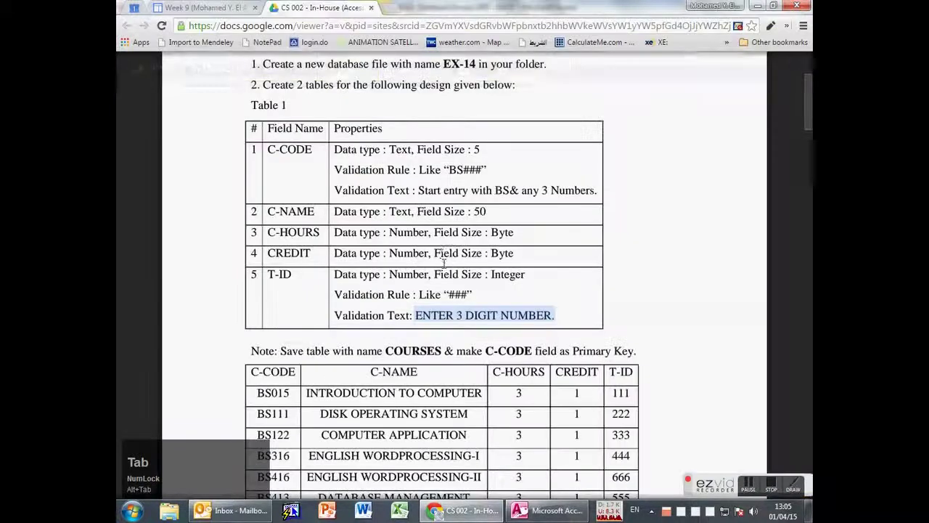
Step: Copy the table name COURSES from the note in the exercise PDF and return to Access
key("alt+Tab")
left_click(428, 355)
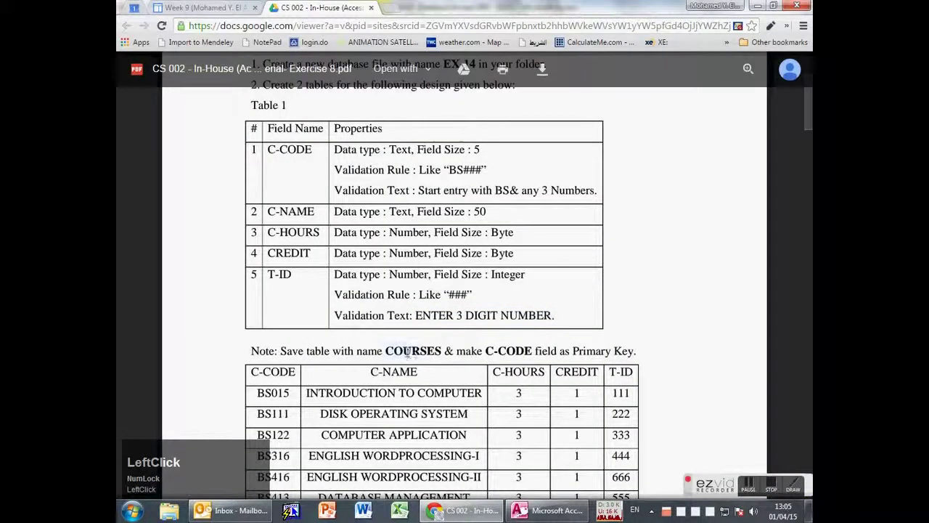
left_click(415, 351)
double_click(415, 351)
key("ctrl+c")
key("alt+Tab")
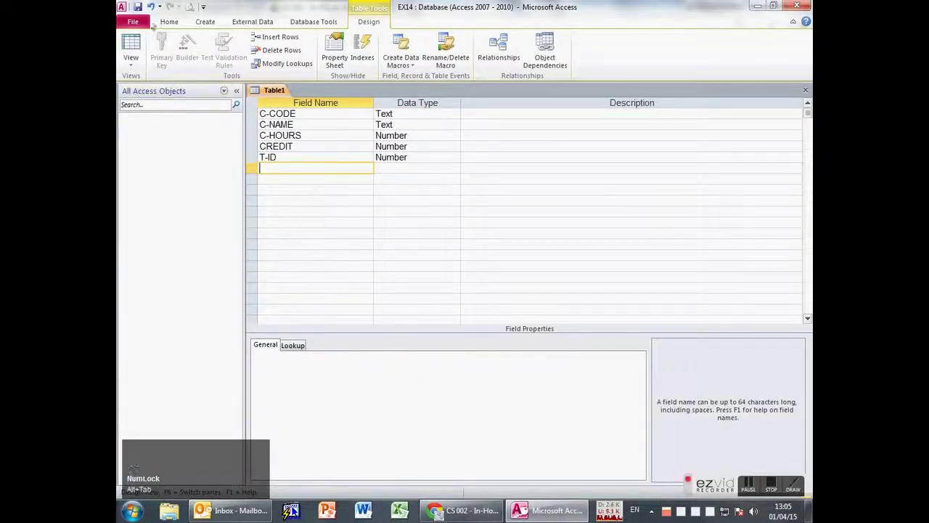
left_click(137, 7)
key("ctrl+v")
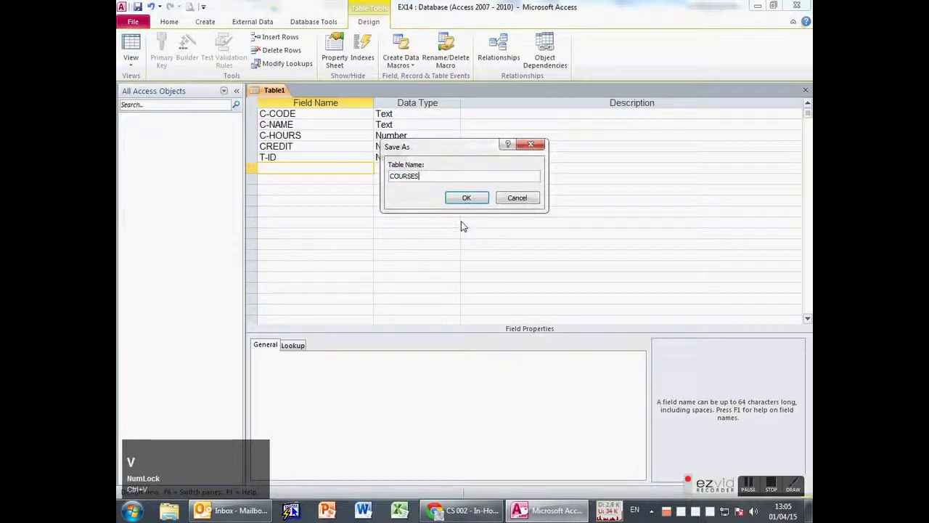
left_click(466, 198)
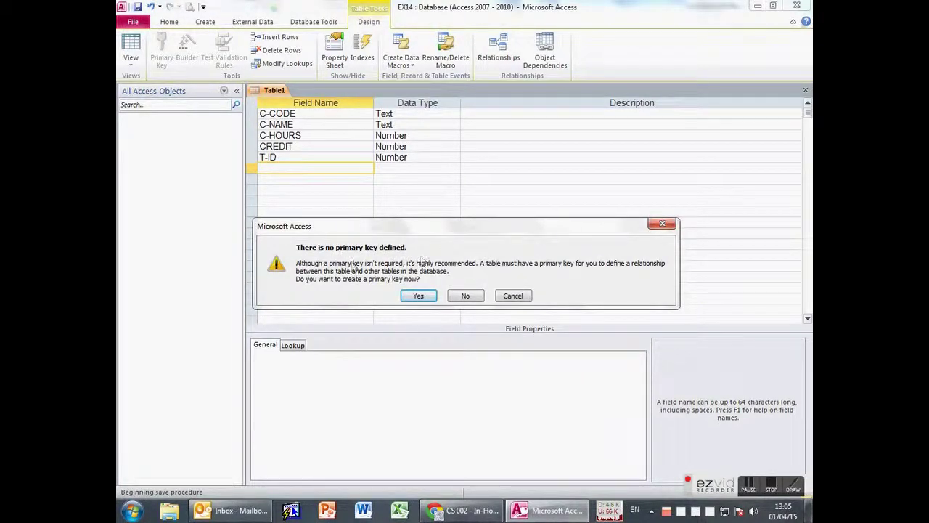
left_click(466, 295)
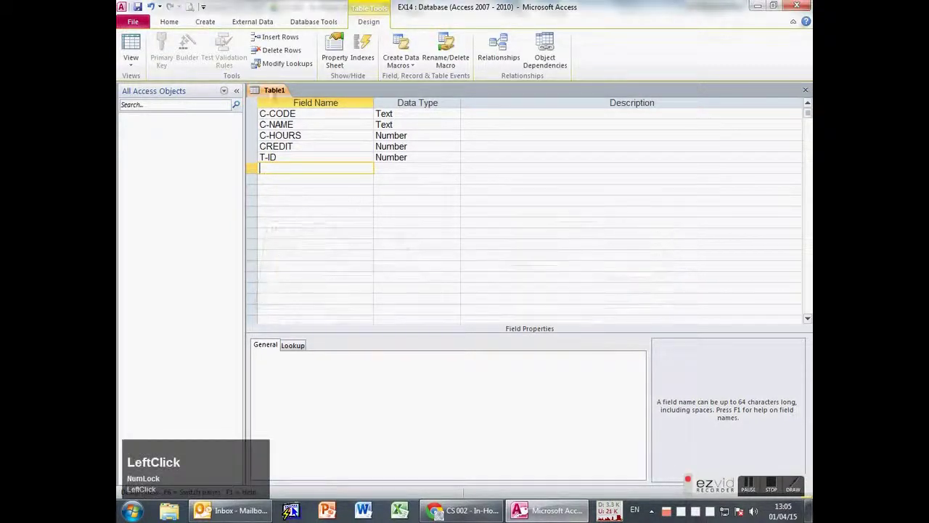
Step: Make the C-CODE field the table's primary key and check this against the note in the exercise PDF
left_click(271, 119)
left_click(161, 50)
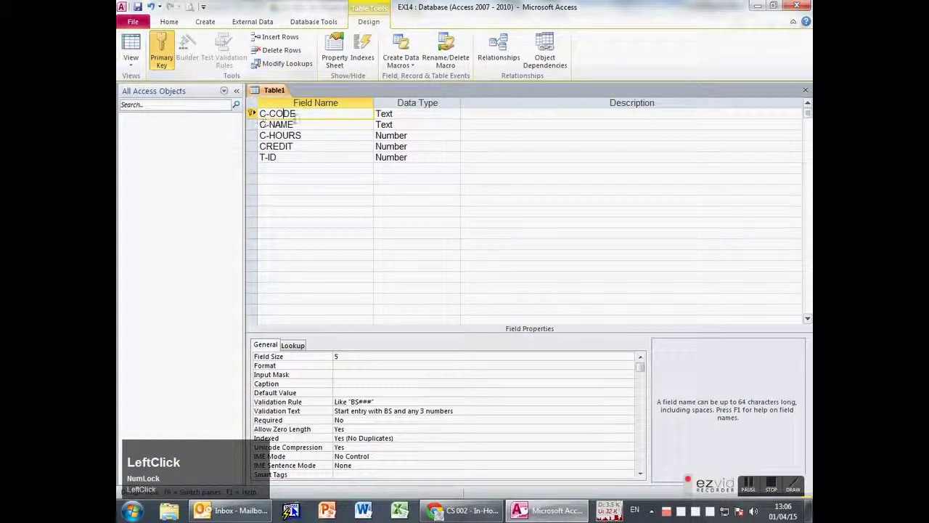
key("alt+Tab")
key("alt+Tab")
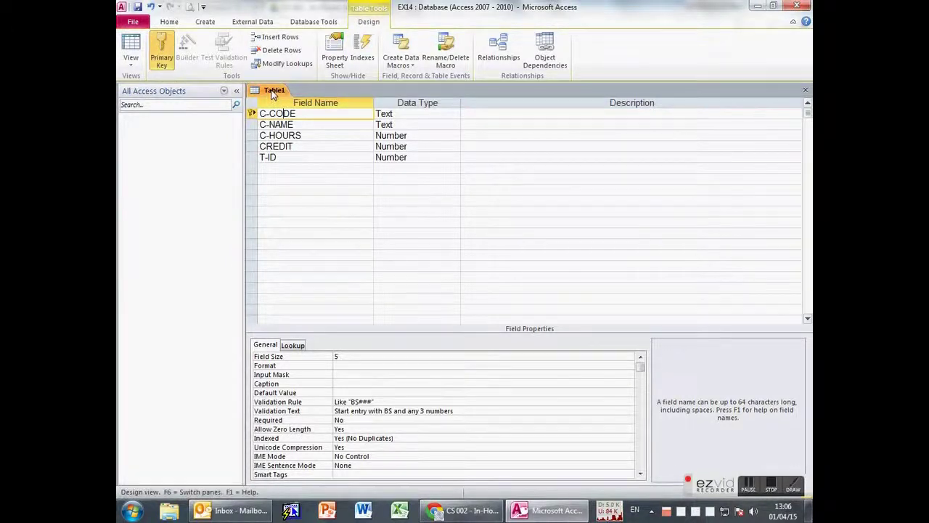
Step: Close the table design and save the table under the name COURSES
middle_click(274, 91)
left_click(419, 285)
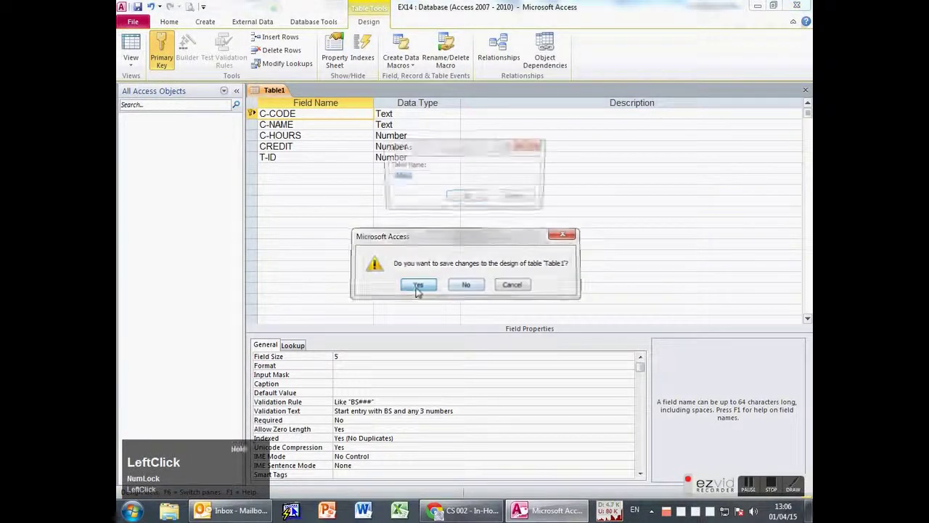
key("ctrl+v")
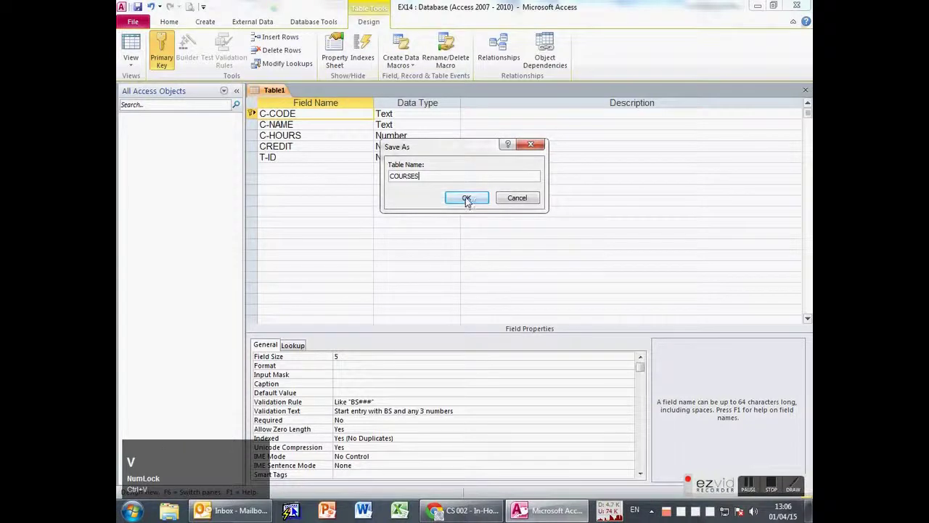
left_click(468, 199)
Step: View the course records in the exercise PDF and create a form with the Form Wizard containing all fields of the COURSES table
key("alt+Tab")
scroll(389, 305, "down", 4)
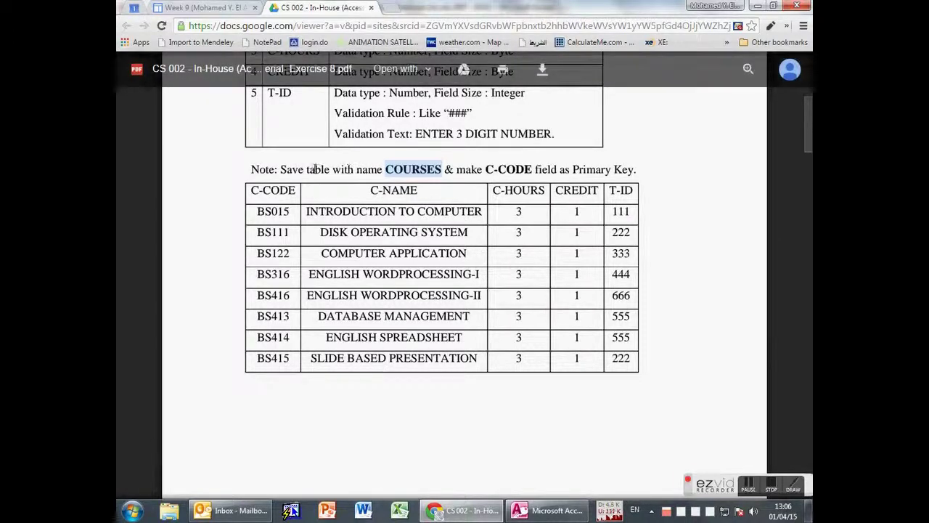
key("alt+Tab")
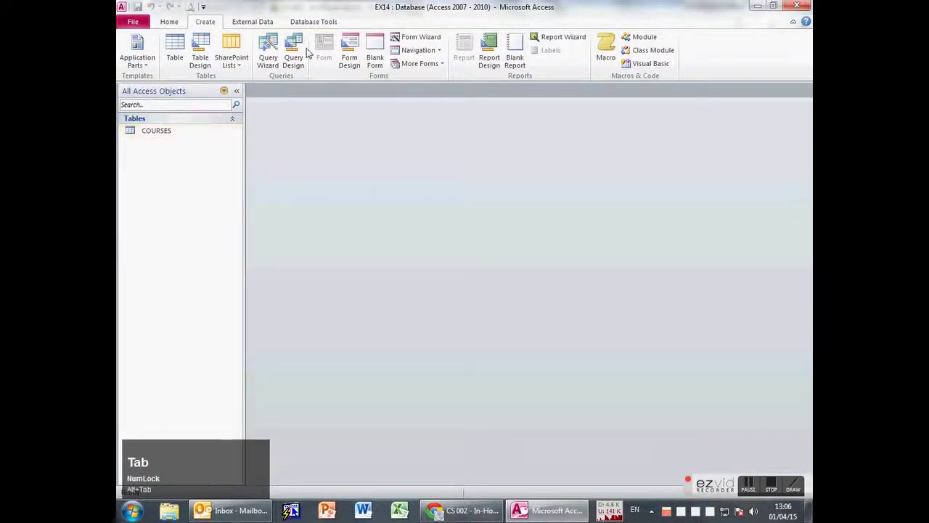
left_click(415, 37)
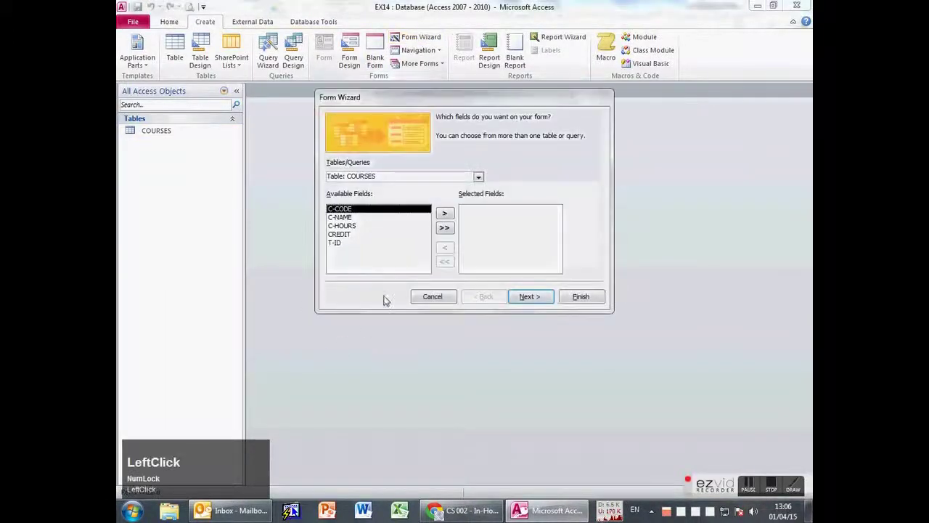
left_click(444, 228)
left_click(579, 296)
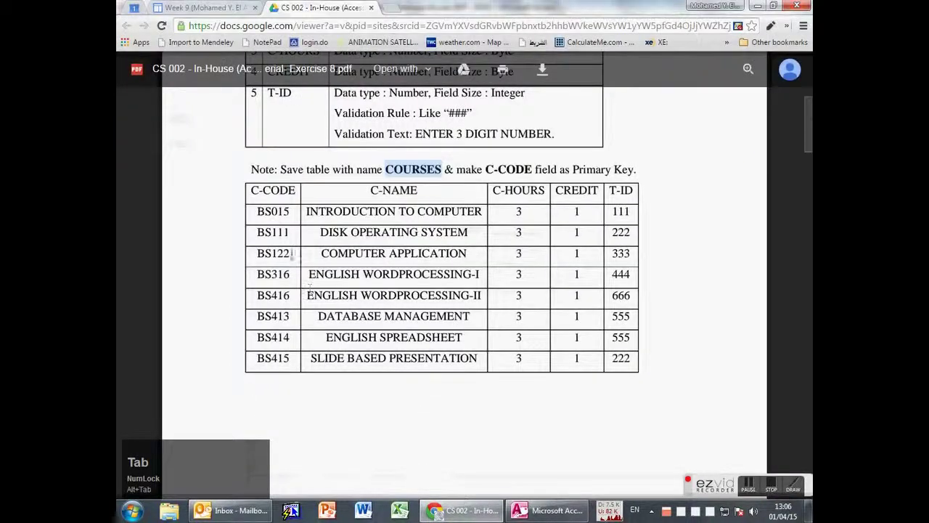
Step: Copy the course code BS015 from the exercise PDF into C-CODE of the form's first record
left_click(270, 214)
double_click(260, 211)
key("ctrl+c")
key("alt+Tab")
key("ctrl+v")
key("Tab")
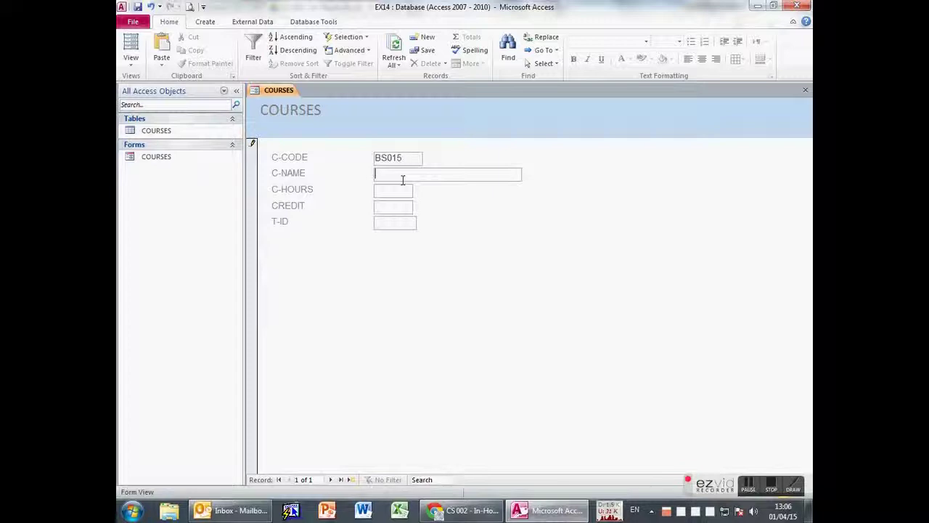
Step: Copy the course name INTRODUCTION TO COMPUTER from the exercise PDF into C-NAME of the BS015 record
key("alt+Tab")
left_click_drag(306, 211, 465, 215)
key("ctrl+c")
key("alt+Tab")
key("ctrl+v")
key("Tab")
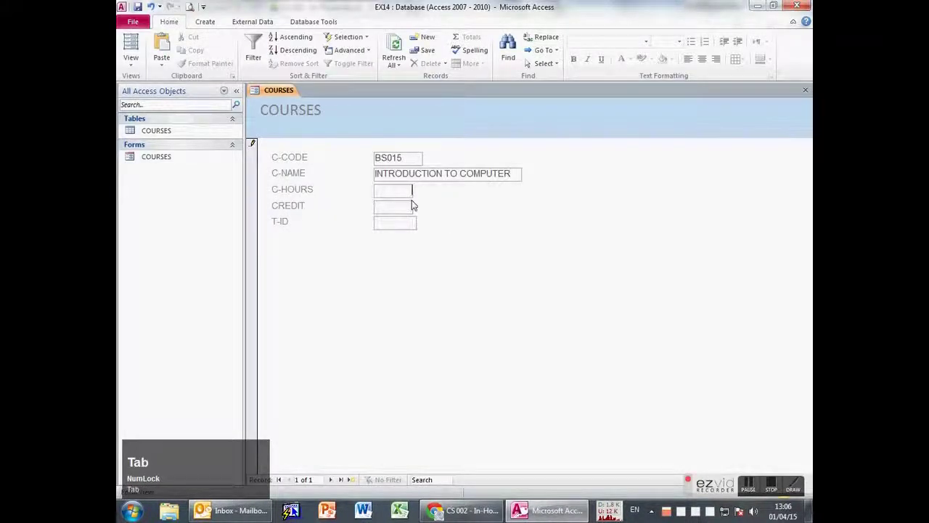
Step: Complete the BS015 record with C-HOURS 3, CREDIT 1 and T-ID 111, and advance to a new record
key("alt+Tab")
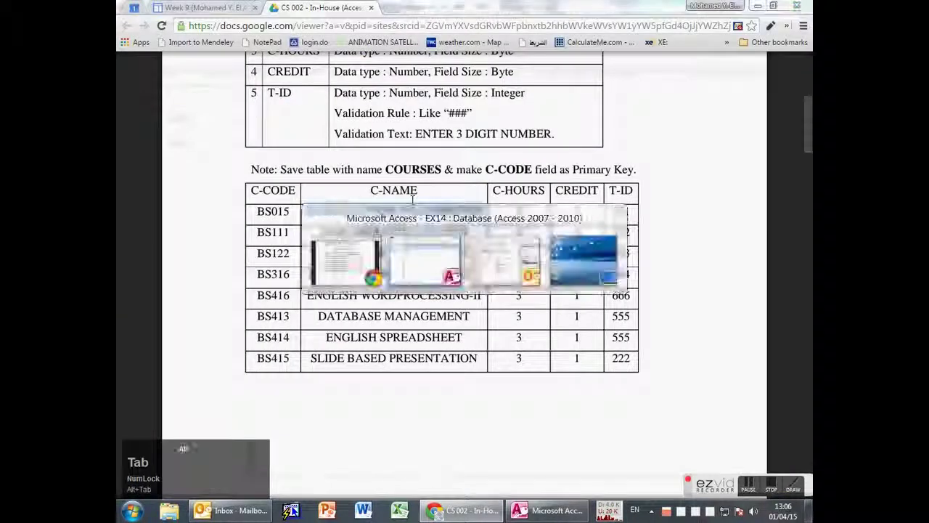
key("alt+Tab")
type("3")
key("Tab")
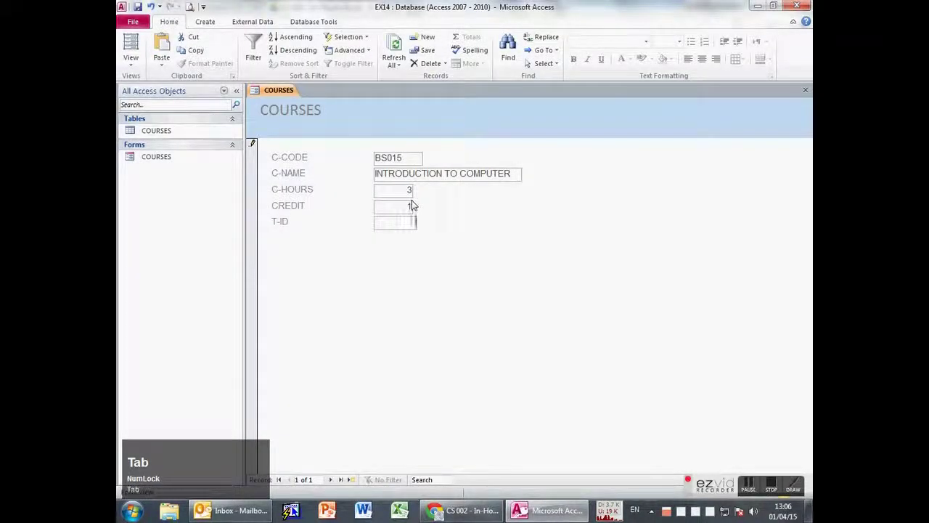
type("111")
key("Tab")
Step: Copy the course code BS111 from the exercise PDF into C-CODE of the second record
key("alt+Tab")
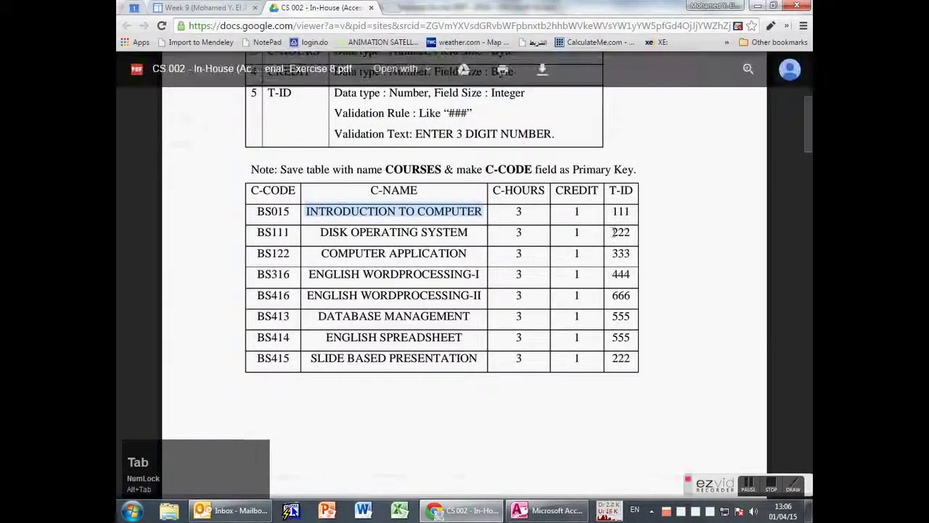
double_click(274, 231)
key("ctrl+c")
key("alt+Tab")
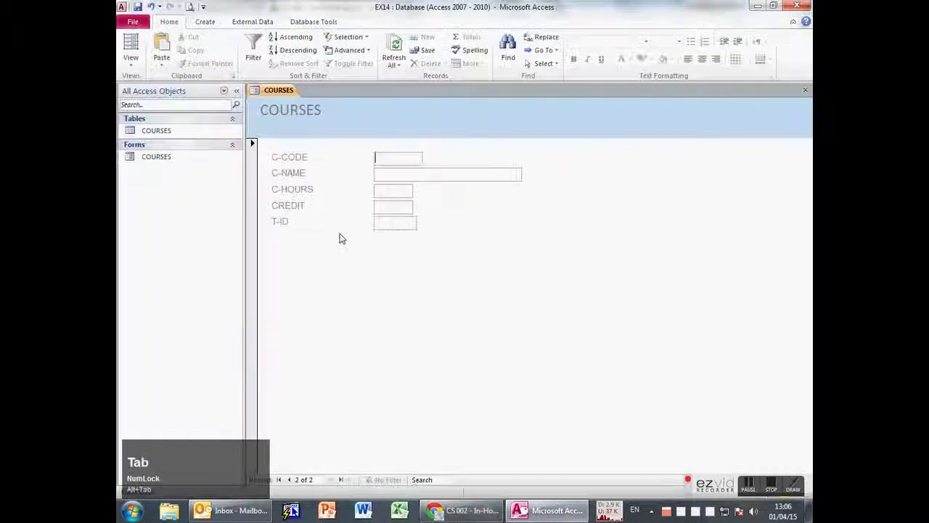
key("ctrl+v")
Step: Copy the course name DISK OPERATING SYSTEM from the exercise PDF into C-NAME of the BS111 record
key("alt+Tab")
left_click_drag(322, 234, 468, 234)
key("alt+Tab")
key("ctrl+v")
key("Tab")
Step: Complete the BS111 record with C-HOURS 3, CREDIT 1 and T-ID 222, and advance to a new record
type("3")
key("Tab")
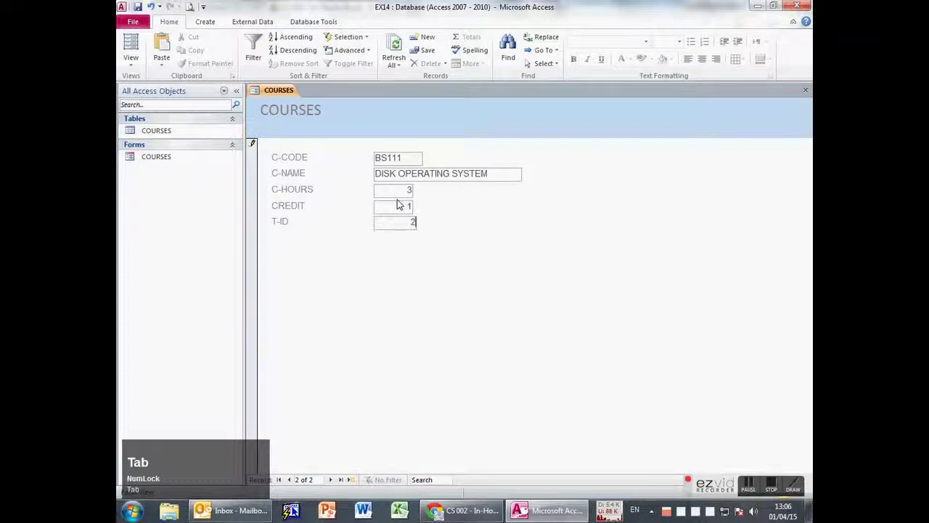
key("BackSpace")
key("BackSpace")
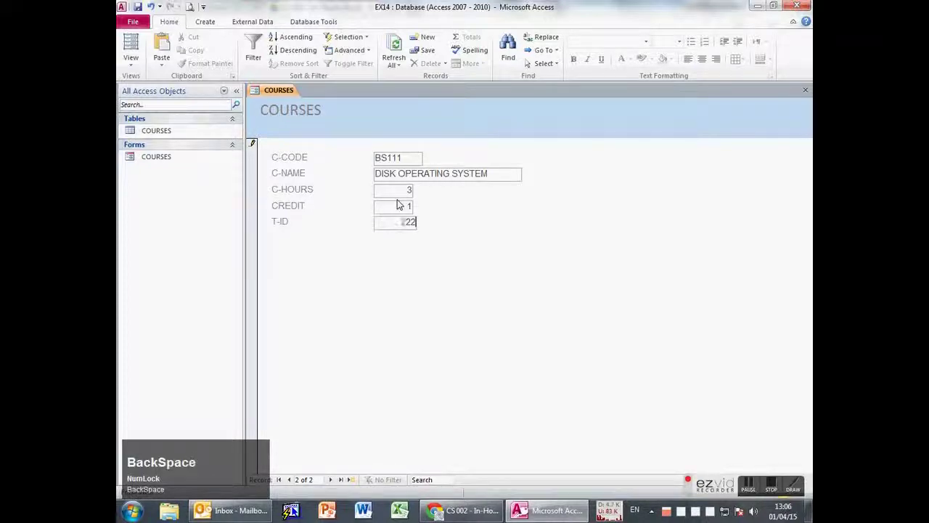
key("Tab")
Step: Copy the course code BS122 from the exercise PDF into C-CODE of the third record
key("alt+Tab")
left_click_drag(257, 252, 289, 253)
key("ctrl+c")
key("alt+Tab")
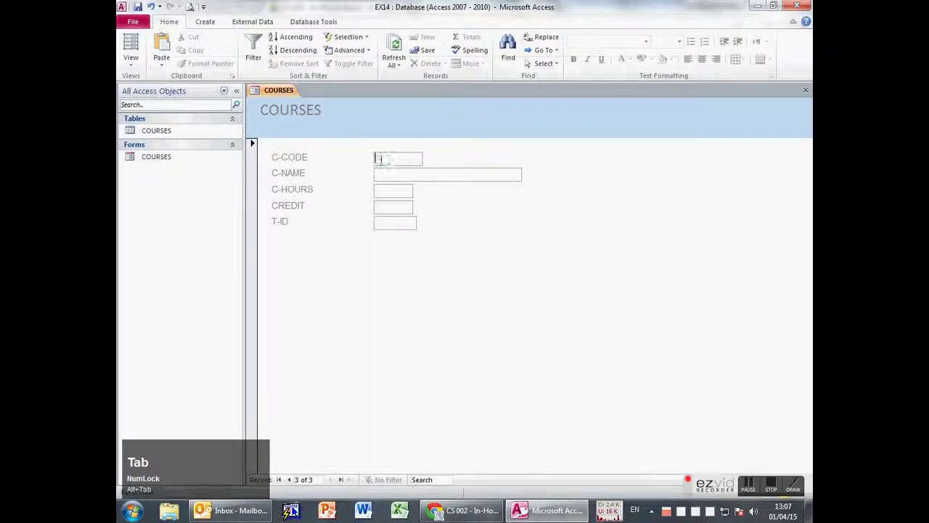
key("ctrl+v")
key("Tab")
Step: Copy the course name COMPUTER APPLICATION from the exercise PDF into C-NAME of the BS122 record
key("alt+Tab")
triple_click(415, 251)
key("ctrl+c")
key("alt+Tab")
key("ctrl+v")
key("Tab")
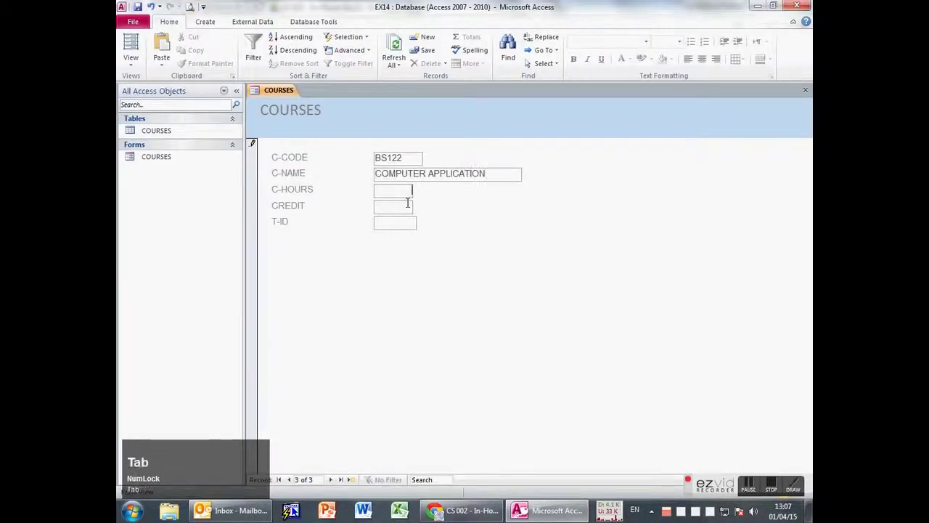
Step: Complete the BS122 record with C-HOURS 3, CREDIT 1 and T-ID 333, and advance to a new record
key("alt+Tab")
key("alt+Tab")
type("3")
key("Tab")
type("333")
key("alt+Tab")
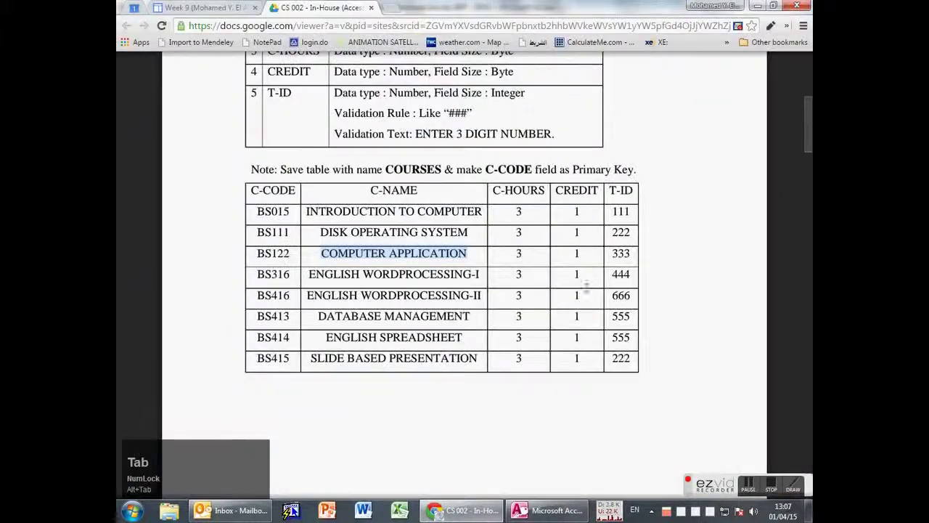
key("alt+Tab")
key("Tab")
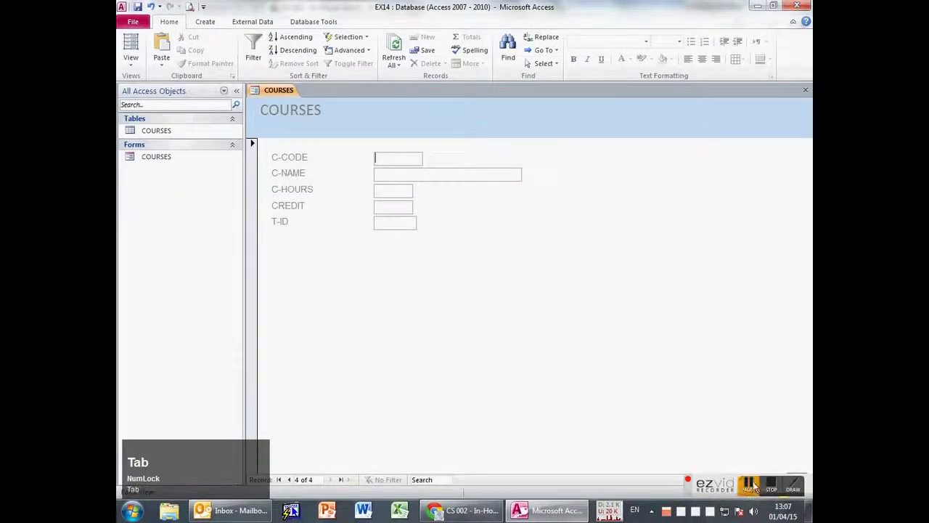
left_click(750, 488)
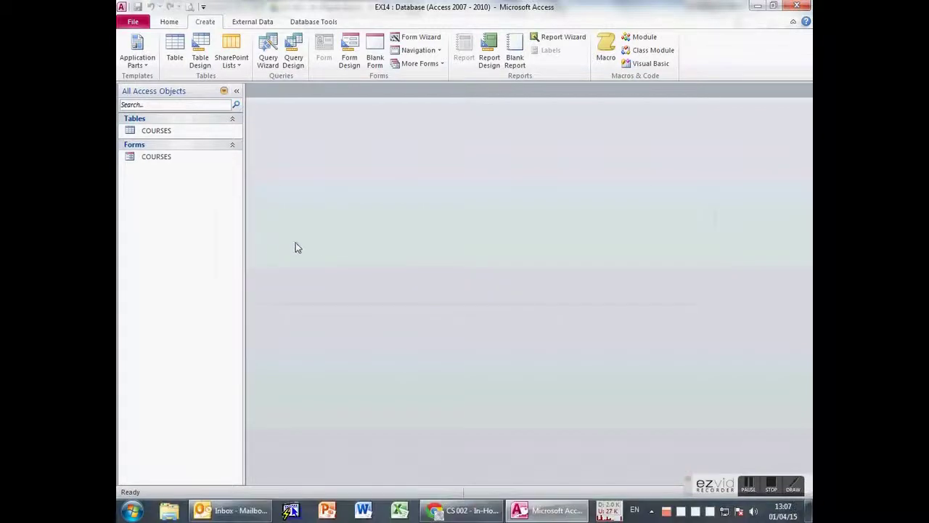
Step: Switch to the exercise PDF in Chrome and examine the field specifications and records given for Table 2
key("alt+Tab")
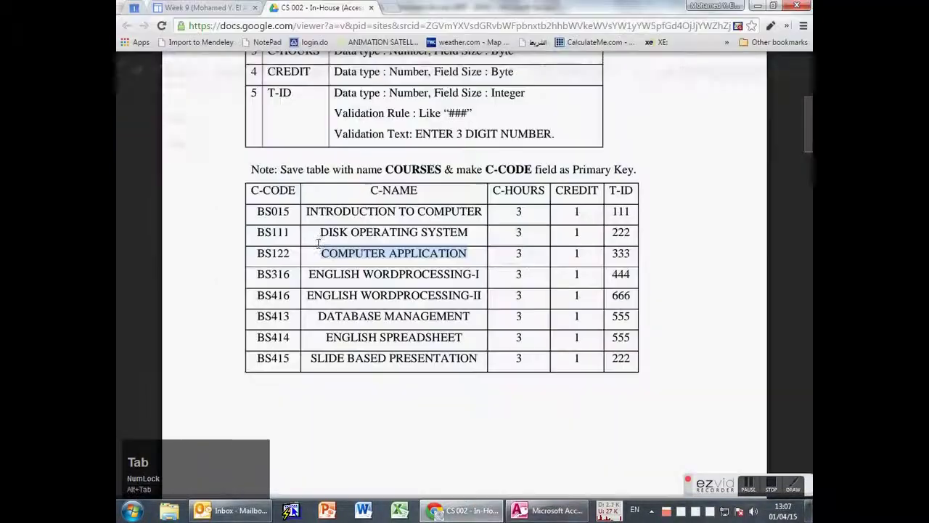
left_click(342, 288)
scroll(397, 322, "down", 5)
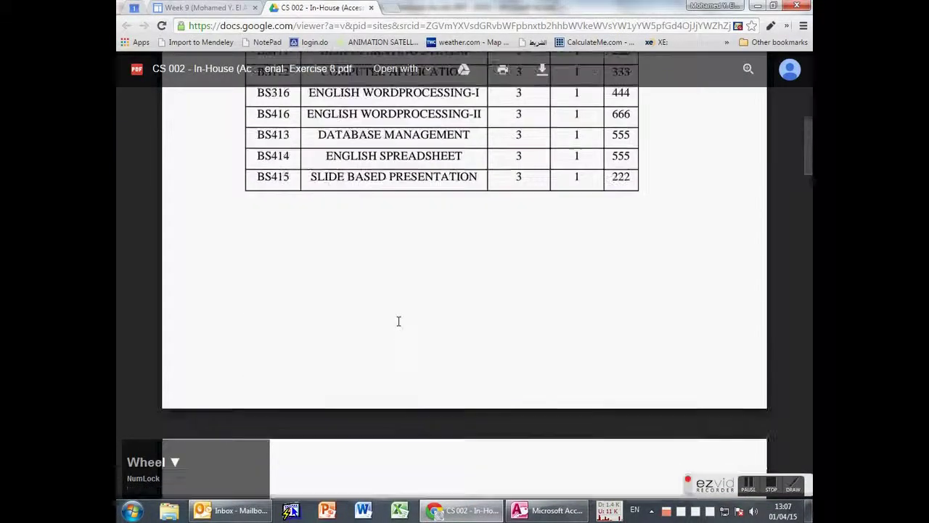
middle_click(397, 321)
scroll(397, 321, "down", 15)
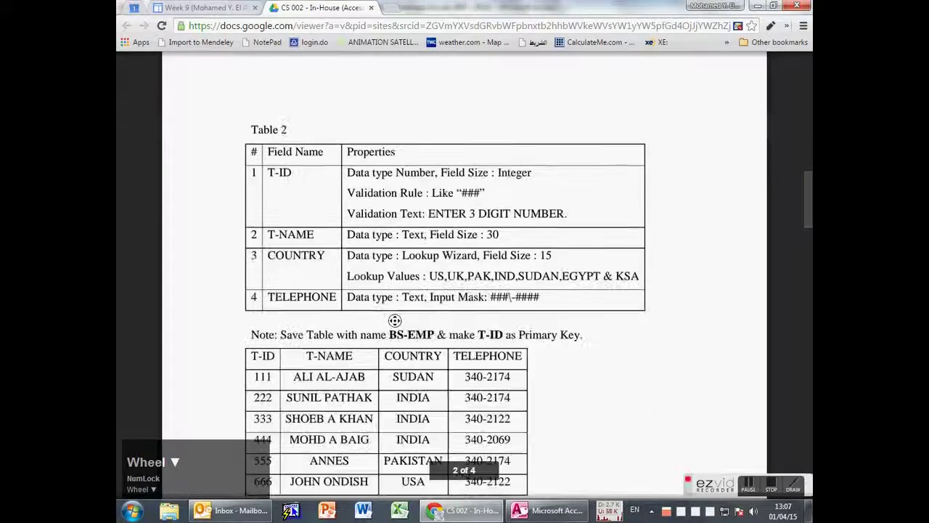
scroll(346, 170, "up", 15)
scroll(413, 377, "down", 14)
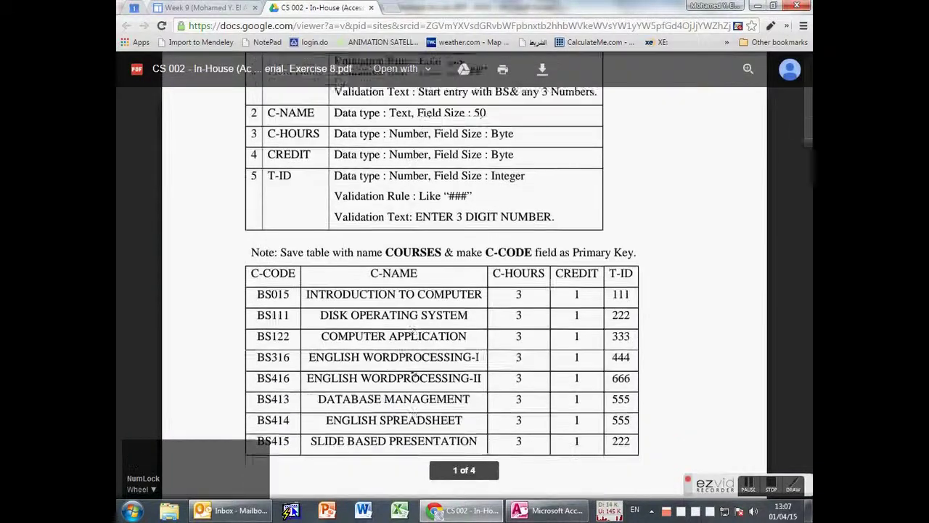
scroll(413, 377, "down", 10)
left_click(413, 377)
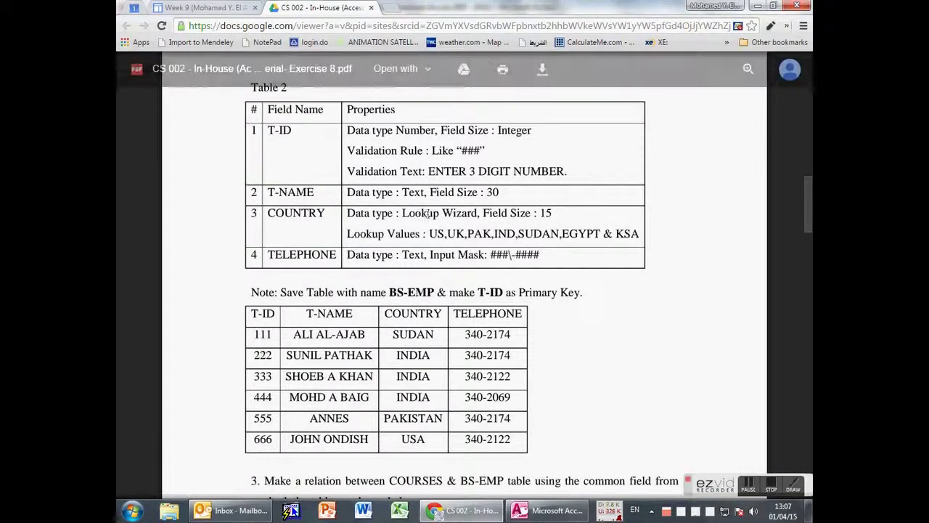
Step: Start a new table in Design view and add the field name T-ID copied from the exercise PDF
left_click_drag(268, 130, 292, 131)
key("ctrl+c")
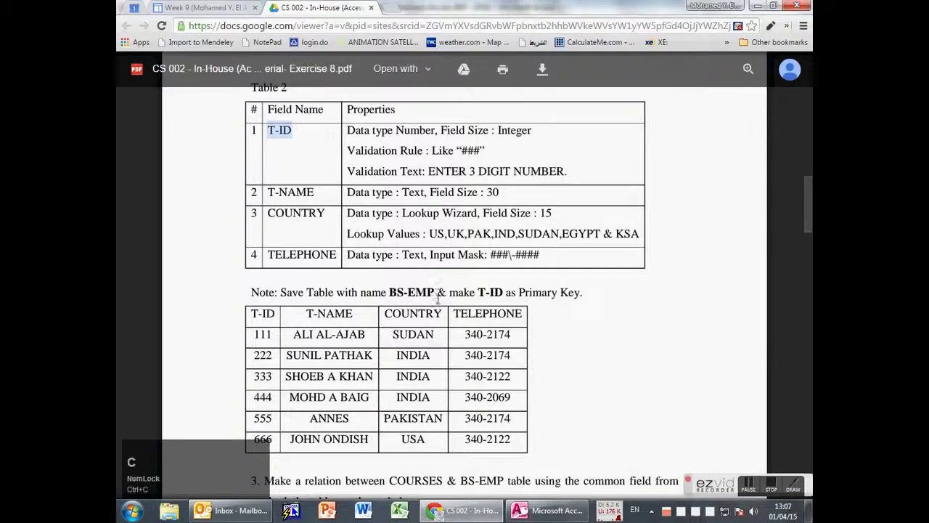
key("alt+Tab")
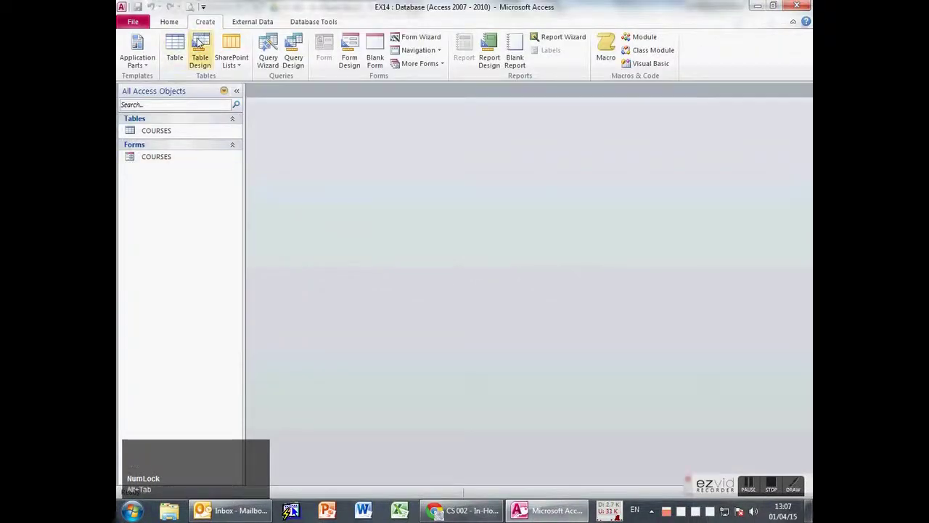
left_click(200, 45)
key("ctrl+v")
key("Tab")
Step: Set the T-ID field's data type to Number and its field size to Integer, as the exercise PDF specifies
key("alt+Tab")
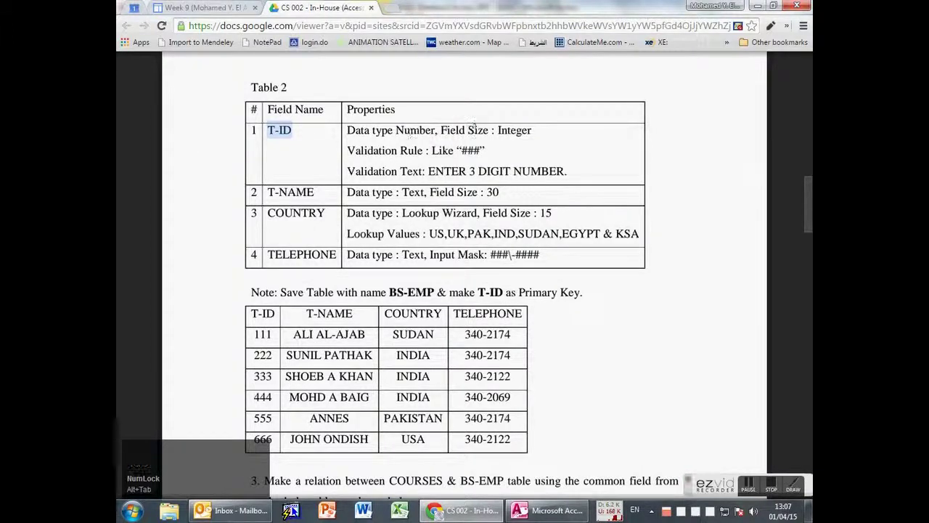
key("alt+Tab")
type("nu")
key("Tab")
left_click(382, 356)
double_click(382, 356)
type("Integer")
key("Tab")
Step: Give T-ID the validation rule Like "###" and the validation text "ENTER 3 DIGIT NUMBER." copied from the exercise PDF
left_click(341, 411)
type("Like \"###\"")
key("alt+Tab")
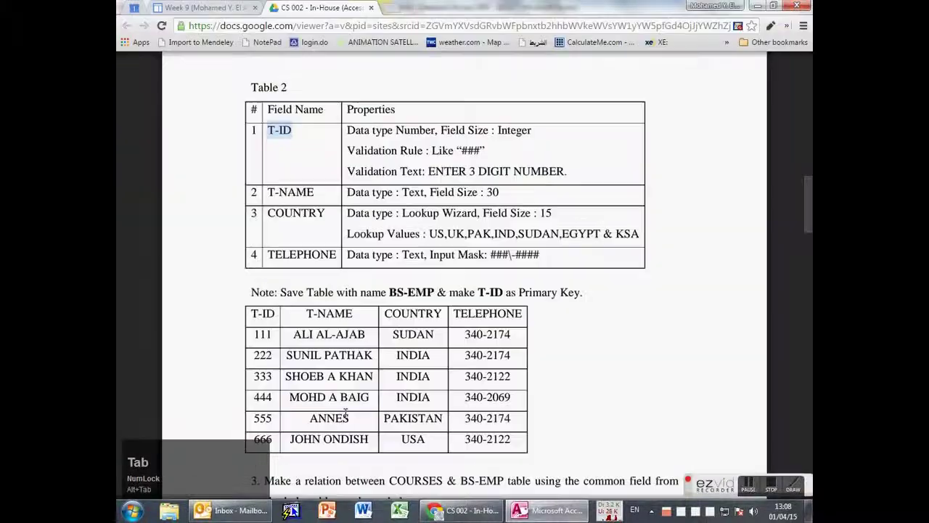
left_click_drag(429, 171, 566, 172)
key("ctrl+c")
key("alt+Tab")
key("ctrl+v")
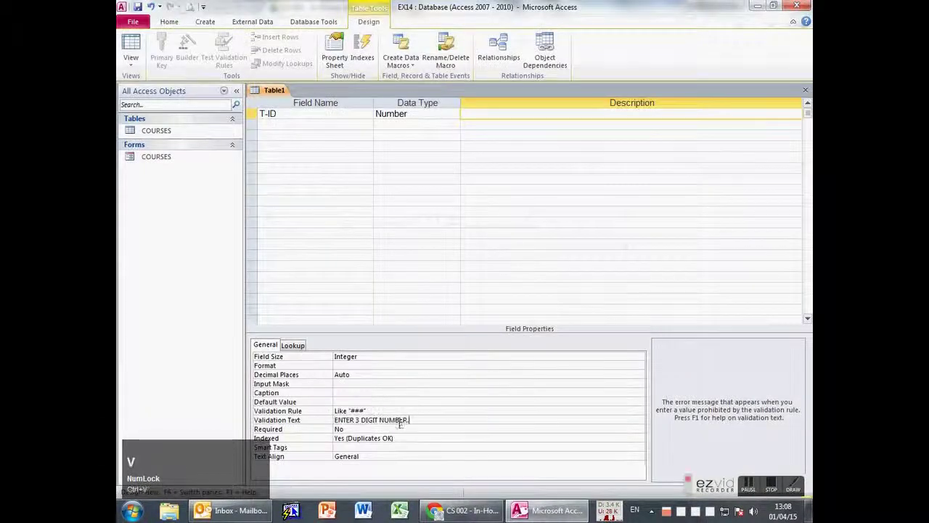
Step: Make T-ID the primary key of the new table, as noted in the exercise PDF
left_click(291, 128)
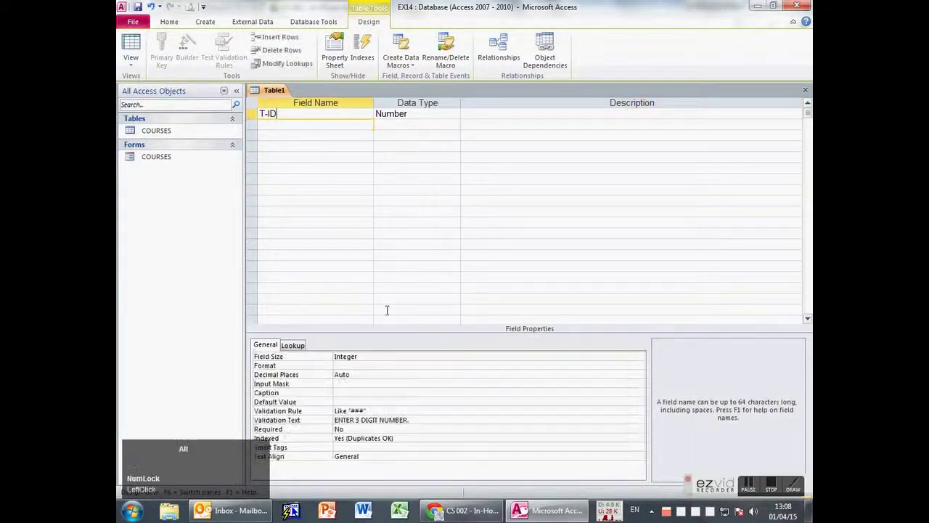
key("alt+Tab")
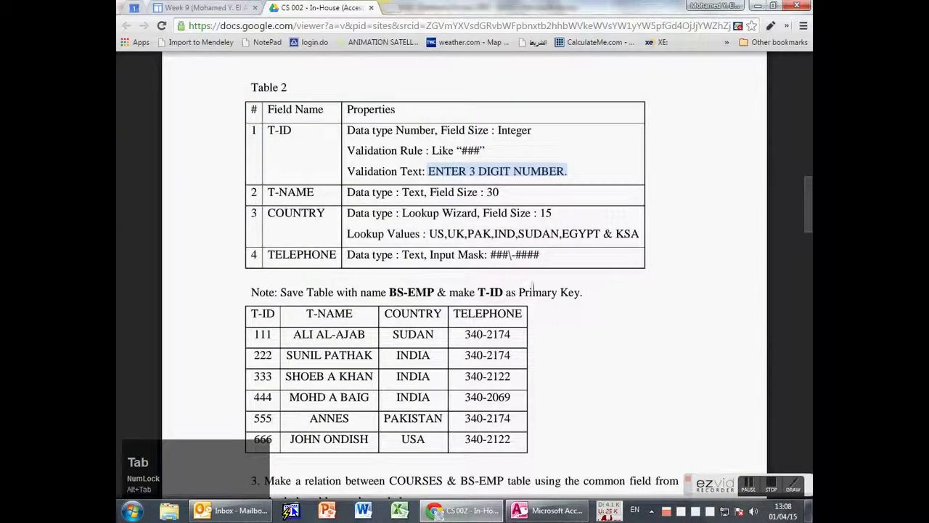
left_click(535, 291)
key("alt+Tab")
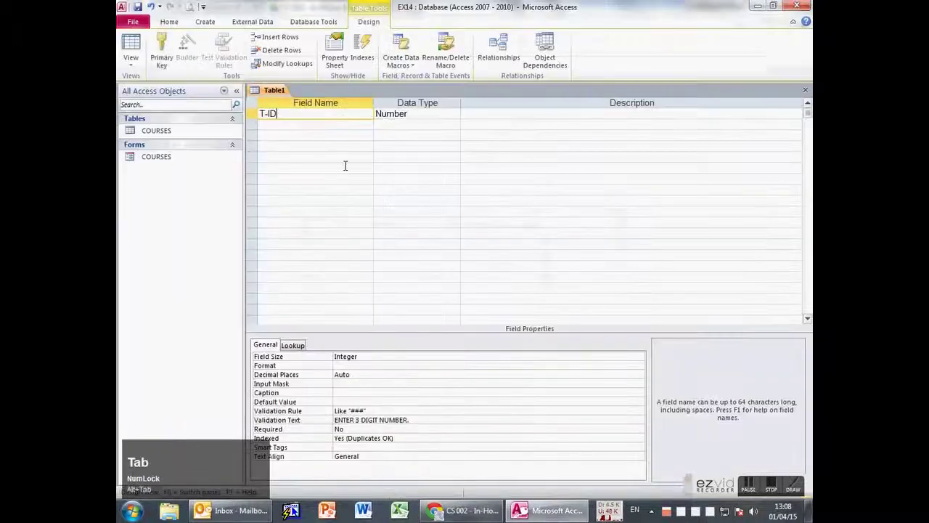
left_click(160, 53)
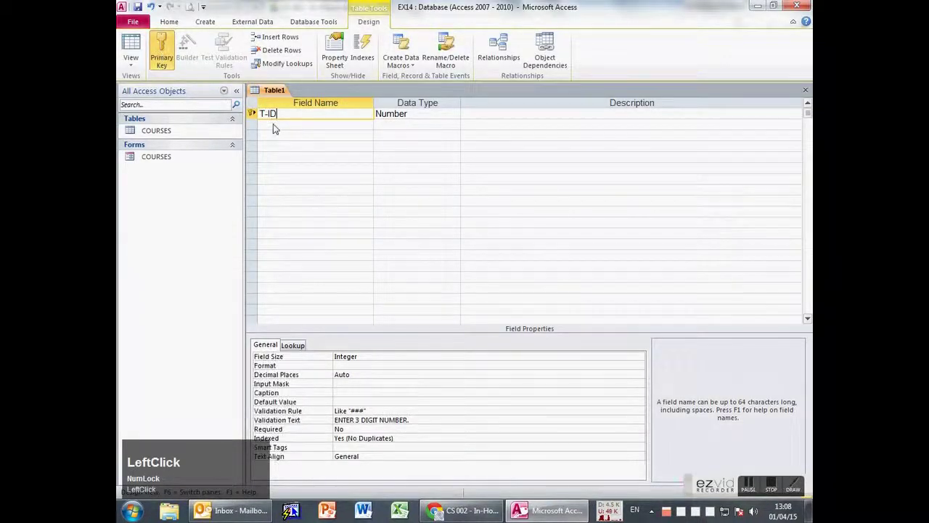
Step: Add the field T-NAME copied from the exercise PDF as Text with a field size of 30
key("alt+Tab")
left_click_drag(268, 193, 305, 192)
key("ctrl+c")
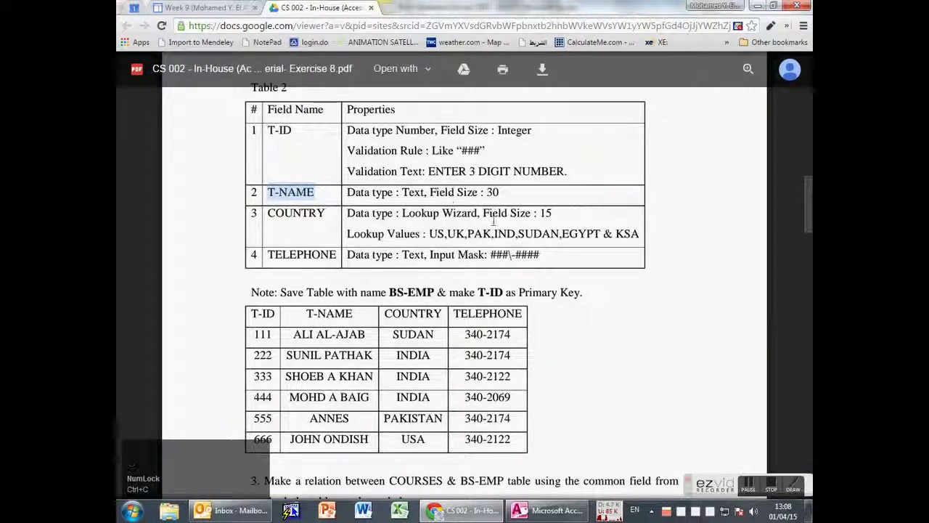
key("alt+Tab")
key("ctrl+v")
key("Tab")
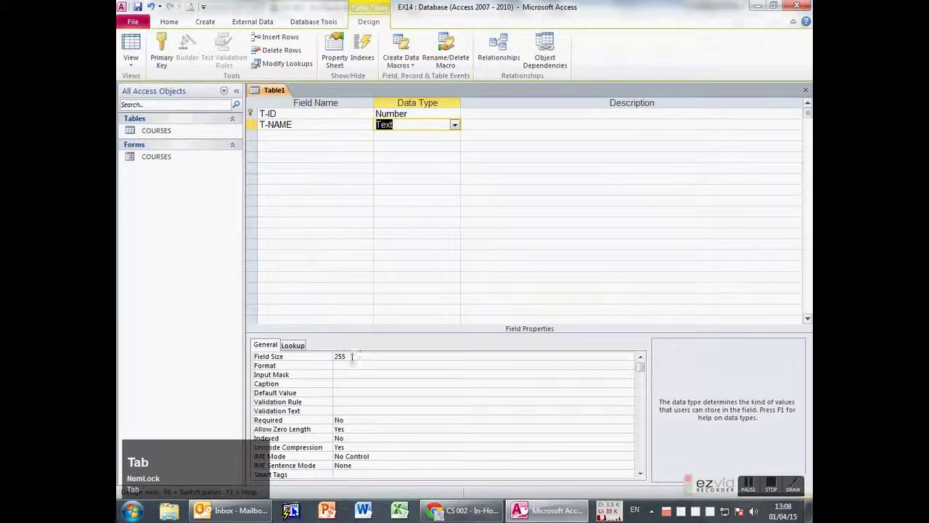
left_click(321, 354)
type("30")
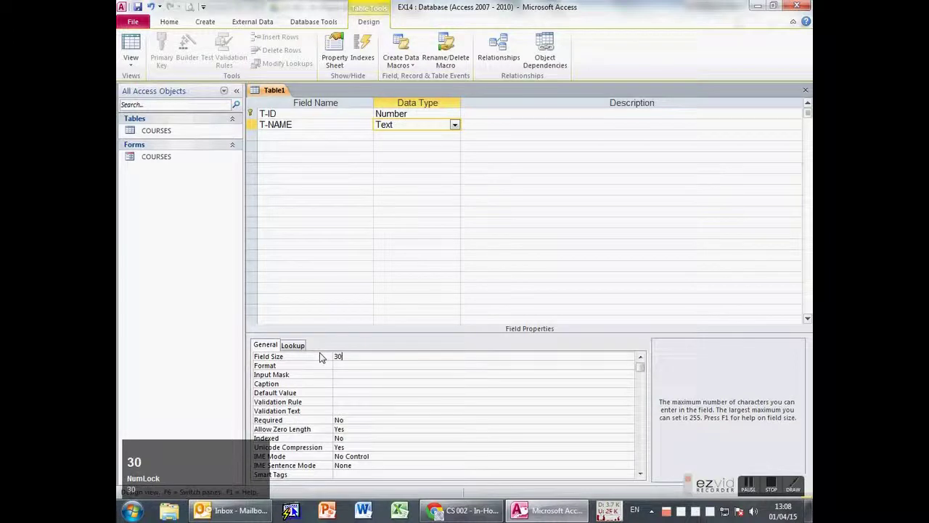
Step: Add the field name COUNTRY below T-NAME, copied from the exercise PDF
key("alt+Tab")
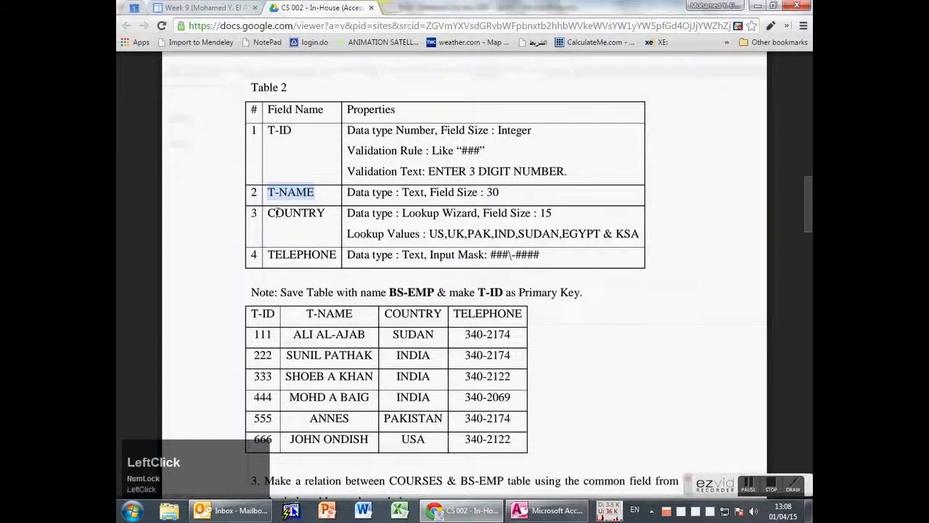
double_click(317, 217)
key("ctrl+c")
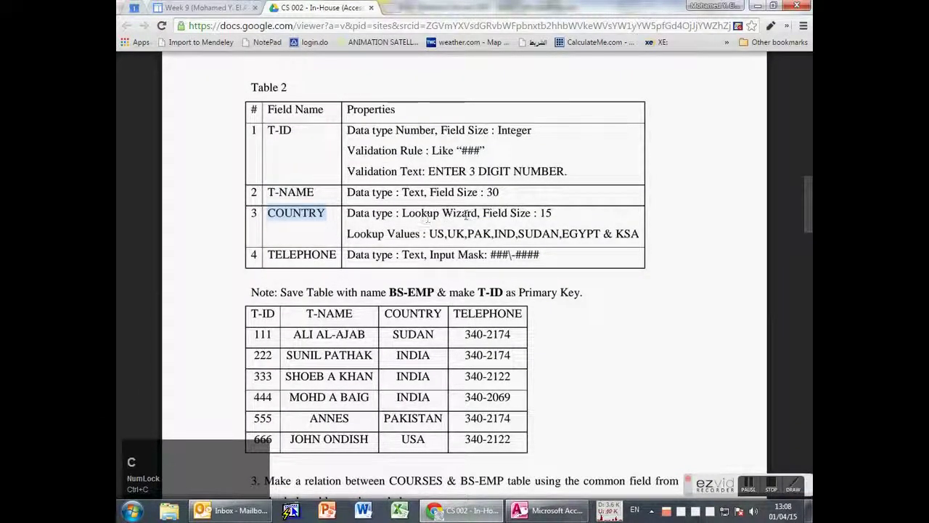
key("alt+Tab")
key("ctrl+v")
key("Tab")
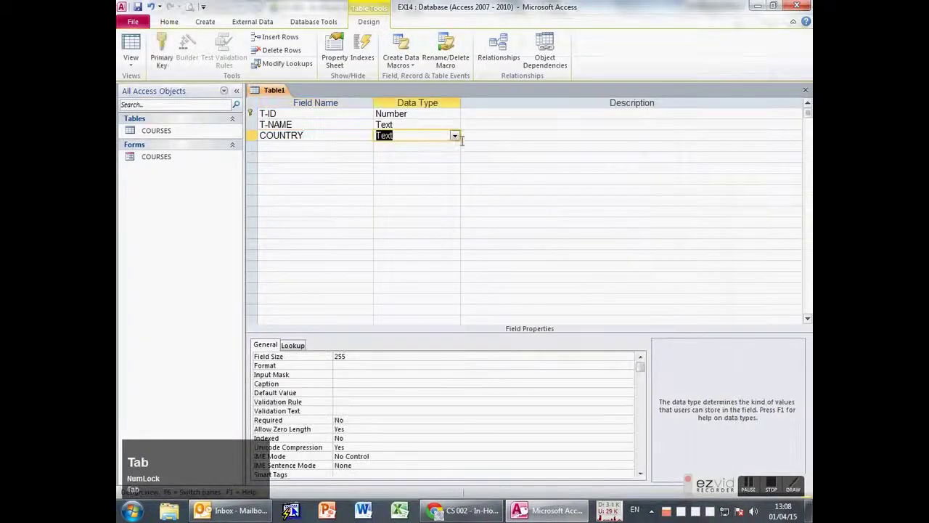
Step: Start the Lookup Wizard for the COUNTRY field and choose to supply its list values manually
left_click(455, 136)
left_click(407, 266)
left_click(438, 187)
left_click(527, 286)
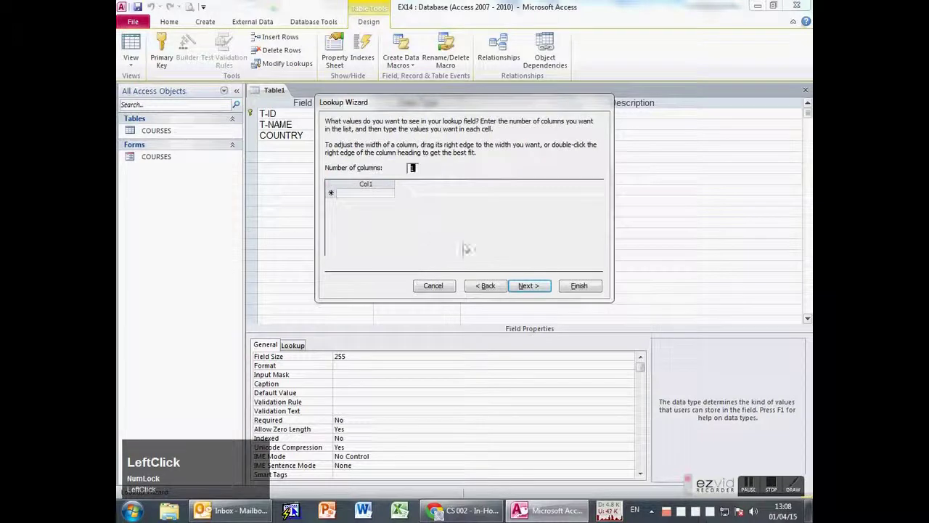
Step: Enter US and UK as the first two COUNTRY lookup values, following the exercise PDF
key("alt+Tab")
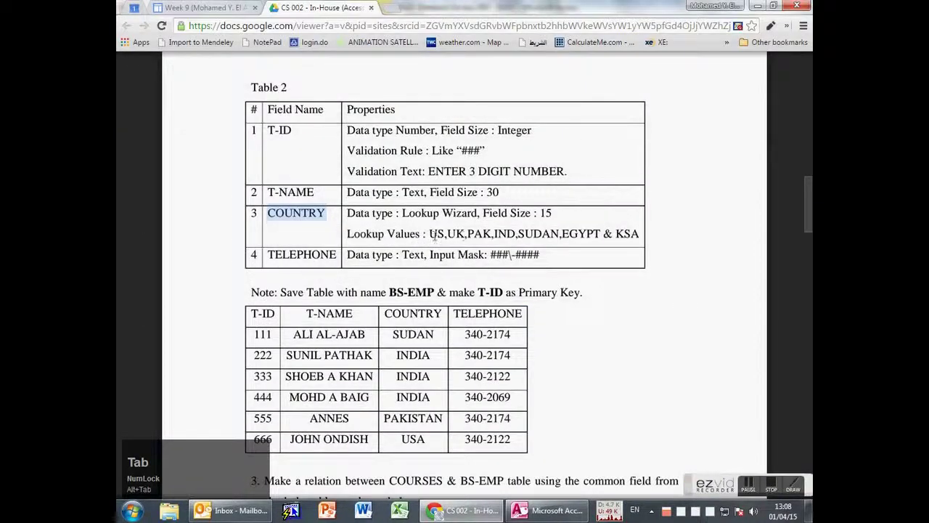
key("alt+Tab")
left_click(363, 193)
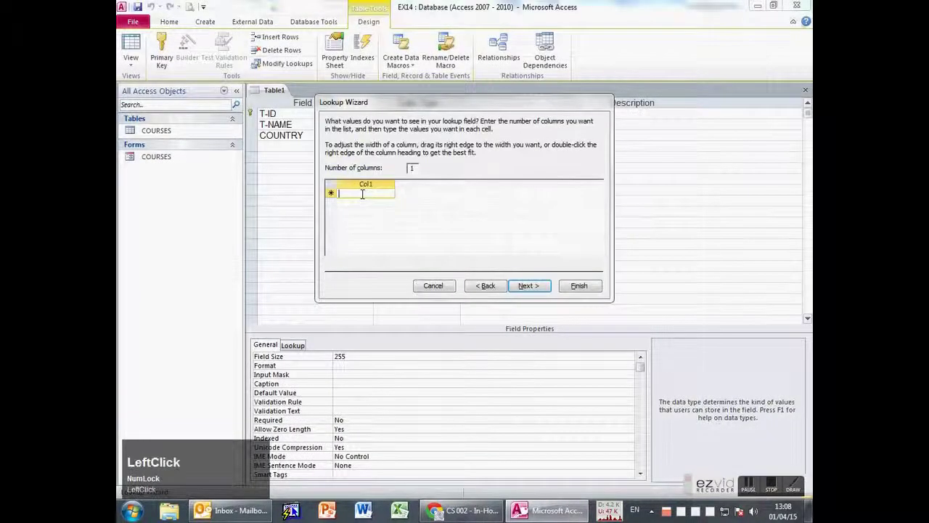
type("US")
key("Tab")
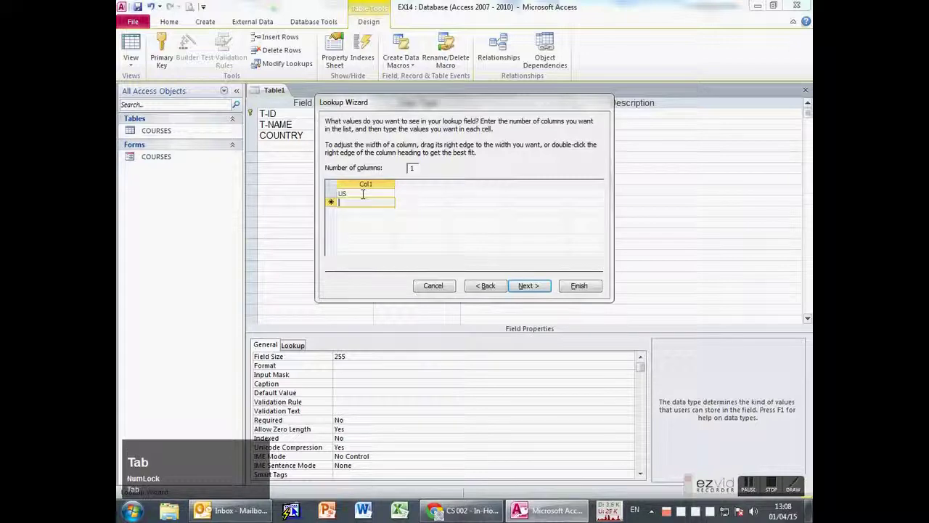
key("alt+Tab")
key("alt+Tab")
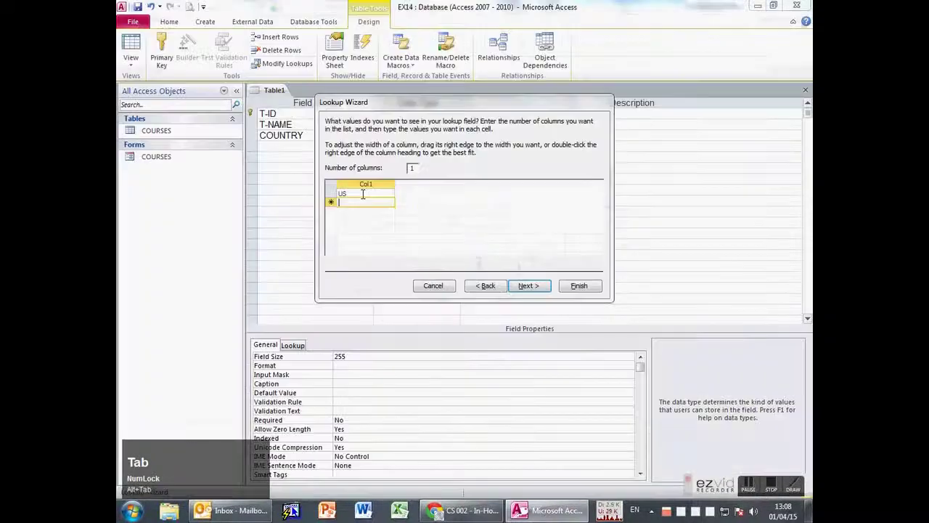
type("UK")
key("Tab")
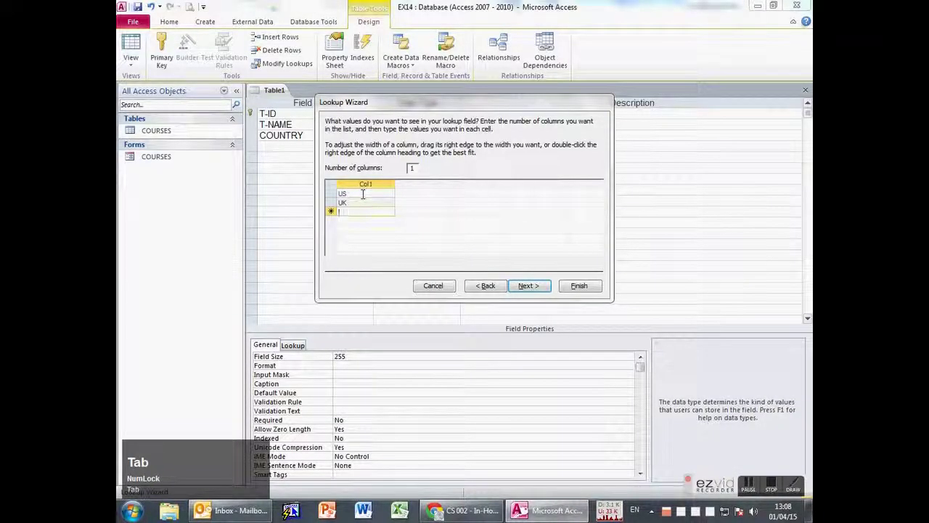
Step: Add PAK and IND to the COUNTRY lookup list below UK, following the exercise PDF
key("alt+Tab")
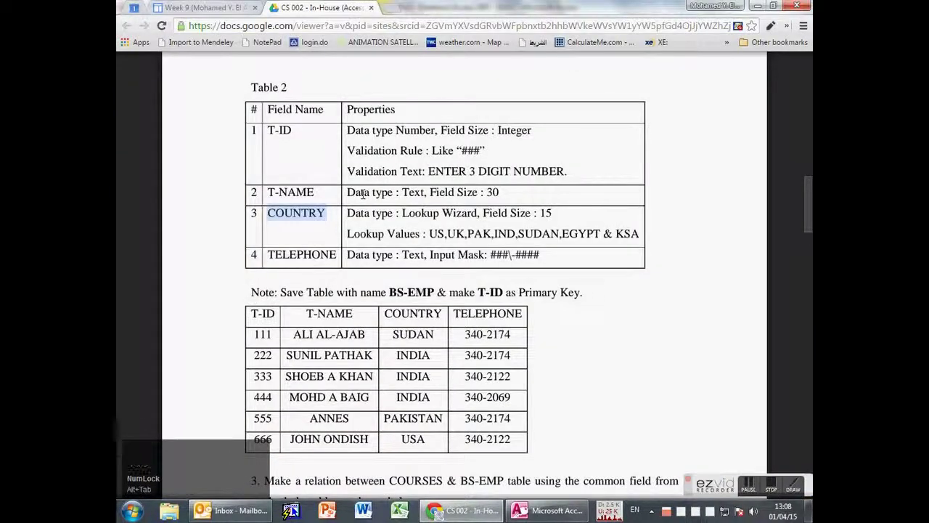
key("alt+Tab")
type("PAK")
key("Tab")
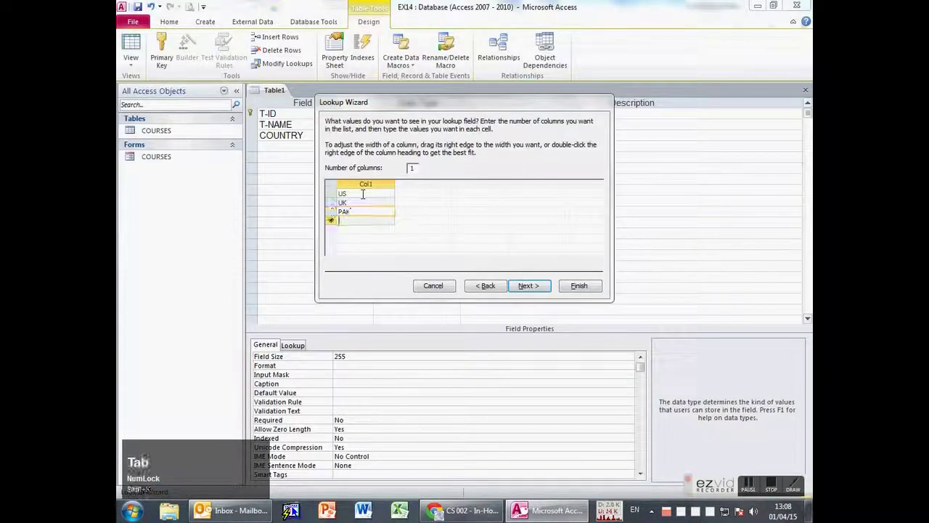
type("IND")
Step: Add SUDAN and EGYPT in capital letters to the COUNTRY lookup list, following the exercise PDF
key("alt+Tab")
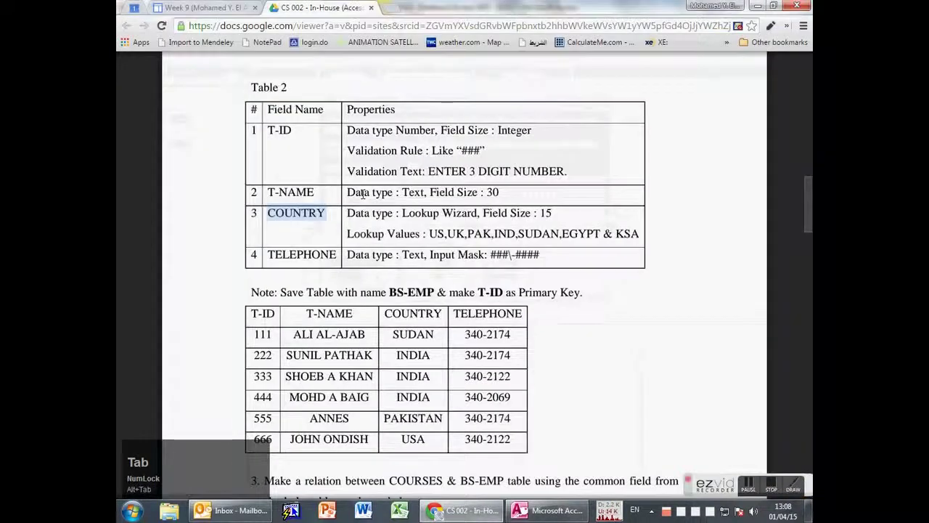
key("alt+Tab")
type("s")
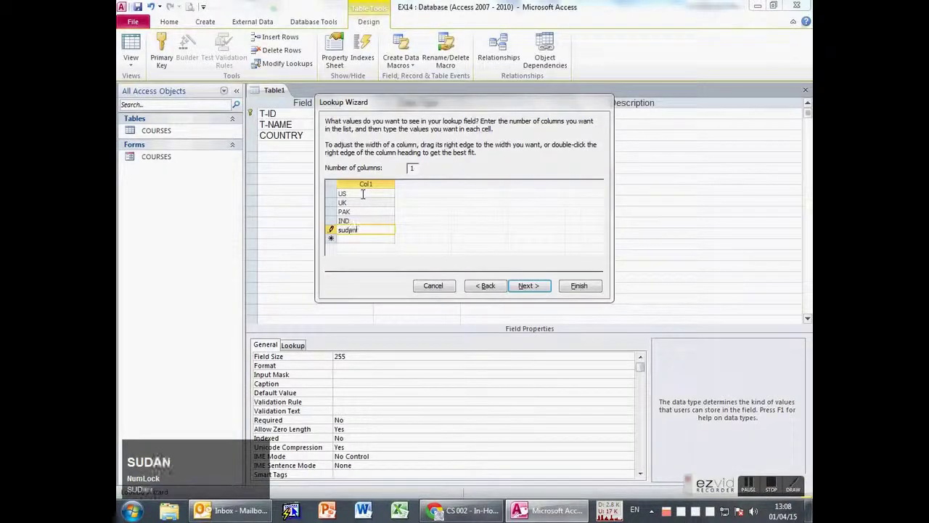
type("udan")
key("BackSpace")
key("BackSpace")
key("BackSpace")
type("DAN")
key("Tab")
type("EGYPT")
key("Tab")
Step: Add KSA as the last value of the COUNTRY lookup list
key("alt+Tab")
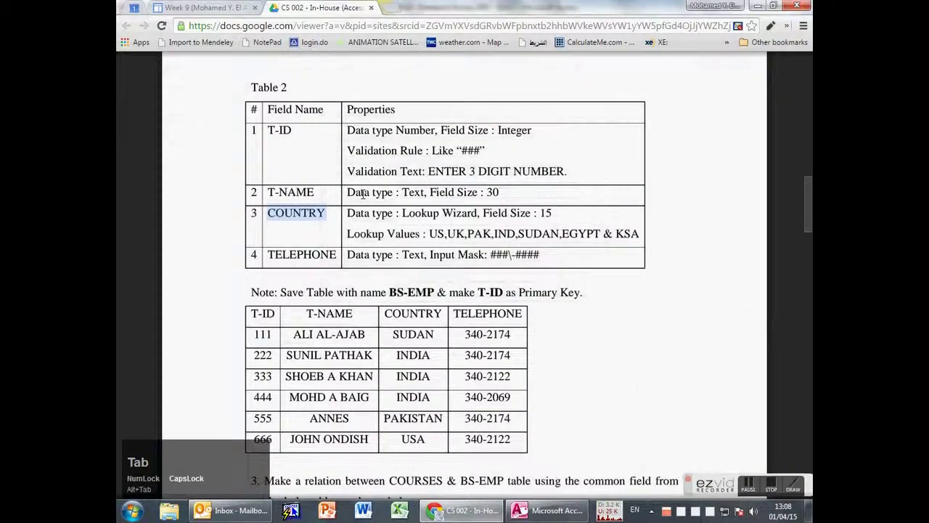
key("alt+Tab")
type("KS")
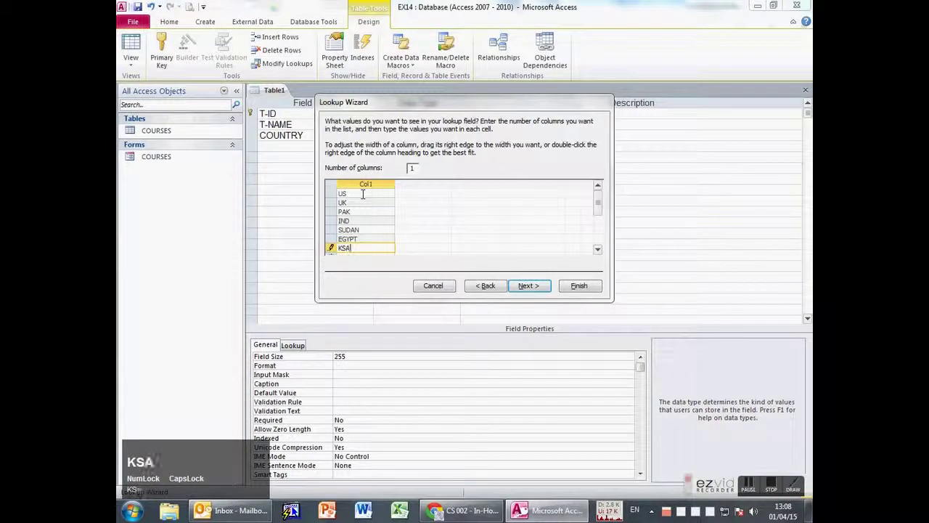
left_click(580, 286)
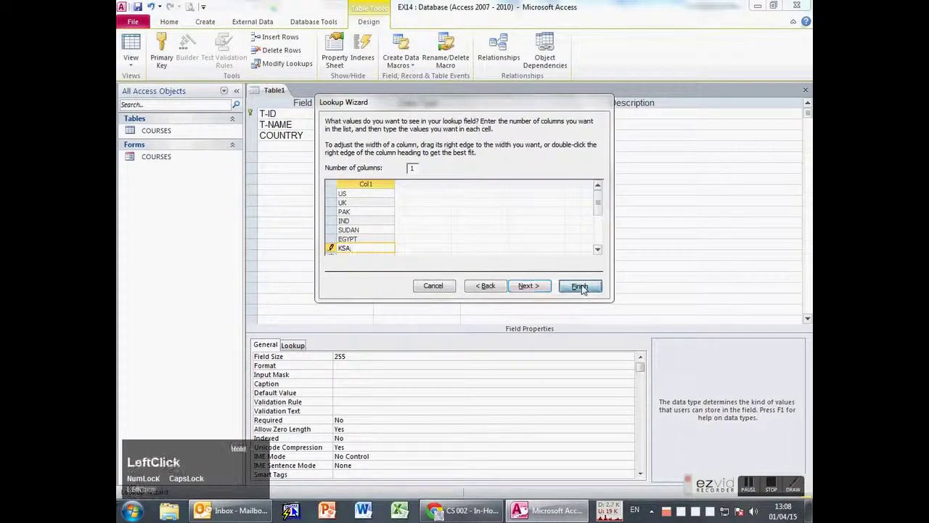
key("Tab")
left_click(363, 247)
key("Tab")
Step: Finish the Lookup Wizard with the label COUNTRY and check the field's Row Source values
left_click(529, 287)
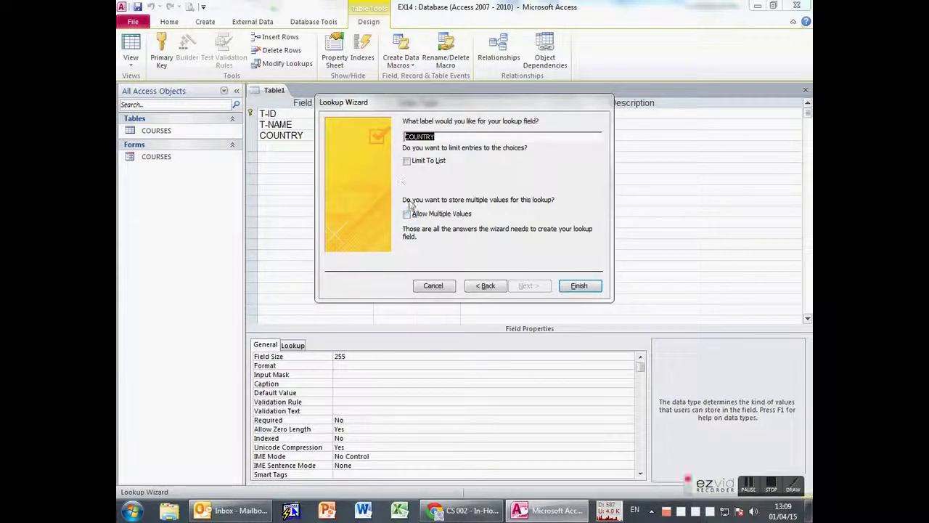
left_click(580, 285)
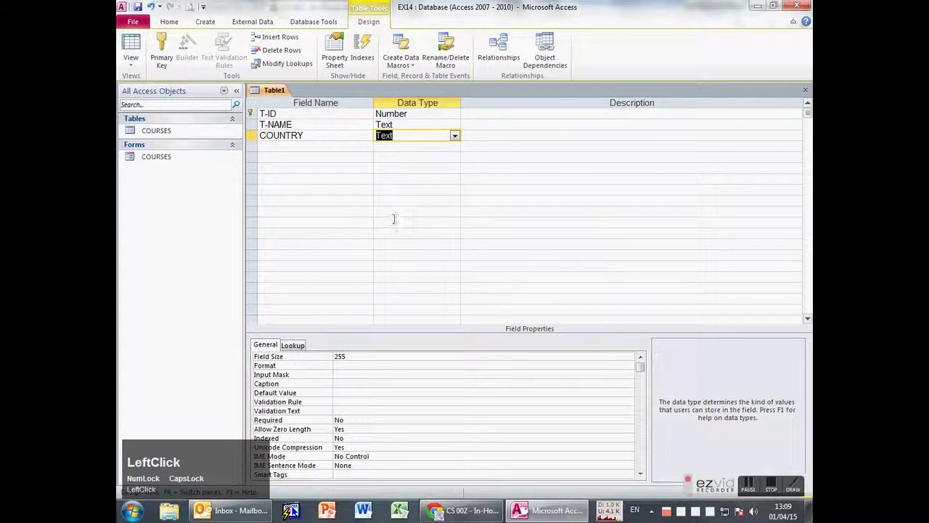
left_click(293, 346)
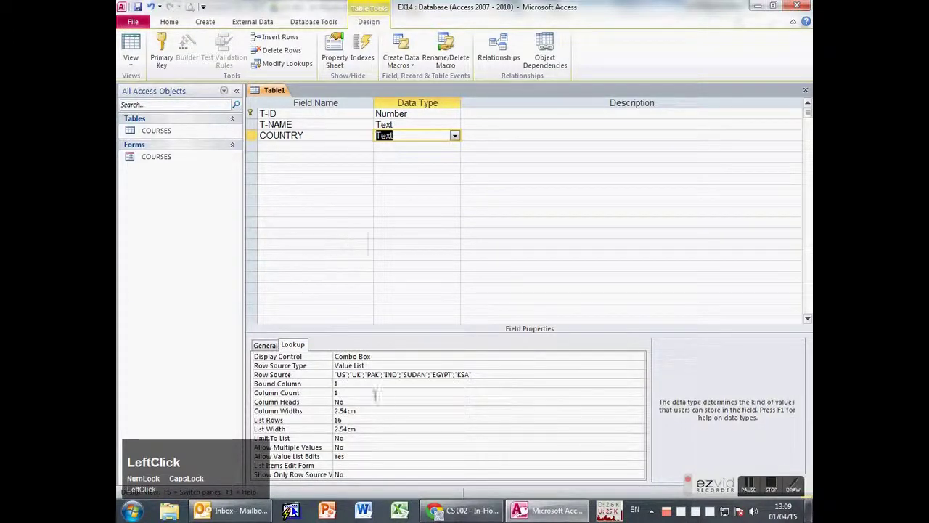
left_click(479, 373)
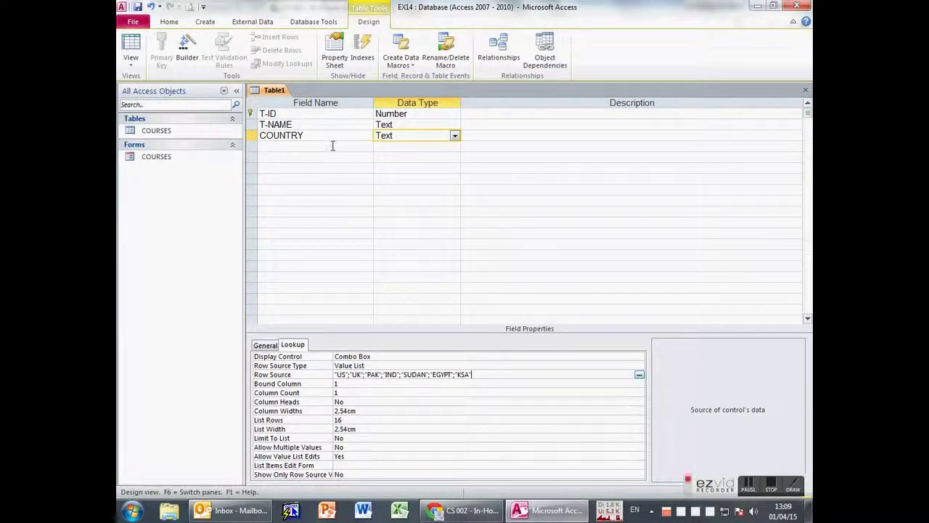
Step: Add the field TELEPHONE copied from the exercise PDF below COUNTRY, with data type Text
key("alt+Tab")
left_click(295, 260)
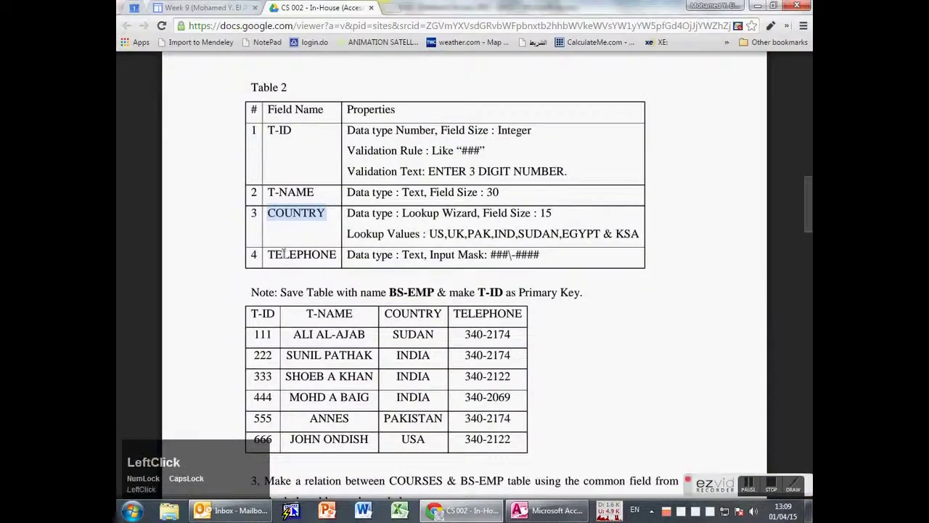
left_click_drag(270, 254, 337, 254)
key("ctrl+c")
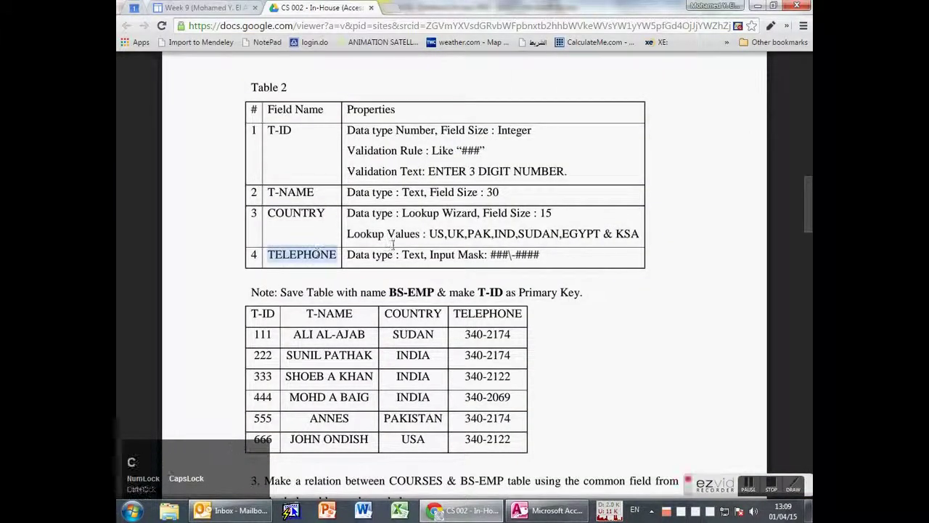
key("alt+Tab")
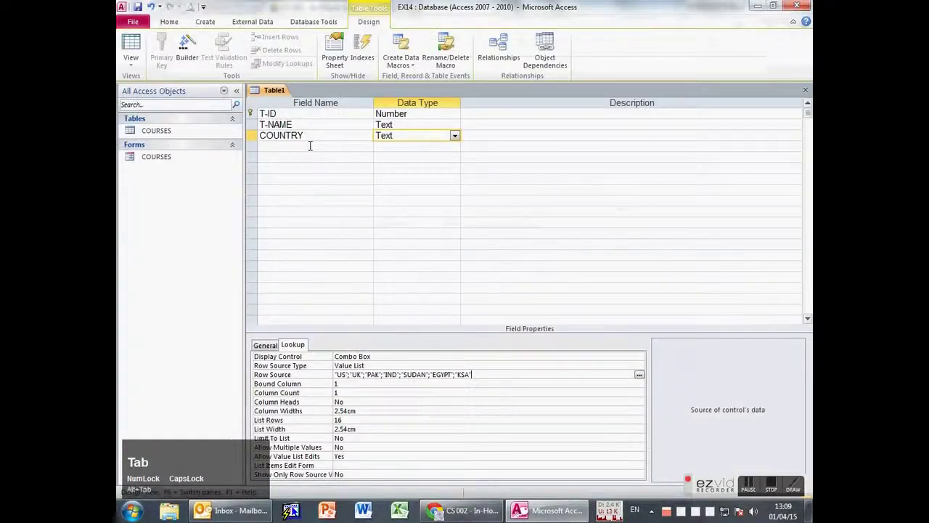
left_click(310, 145)
key("ctrl+v")
key("Tab")
Step: Set the input mask of the TELEPHONE field to ###\-####
left_click(267, 345)
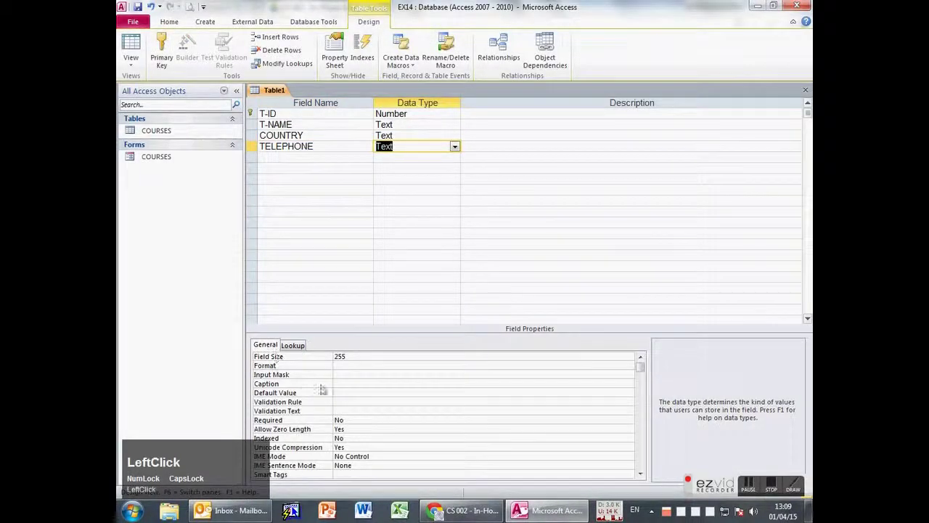
left_click(349, 375)
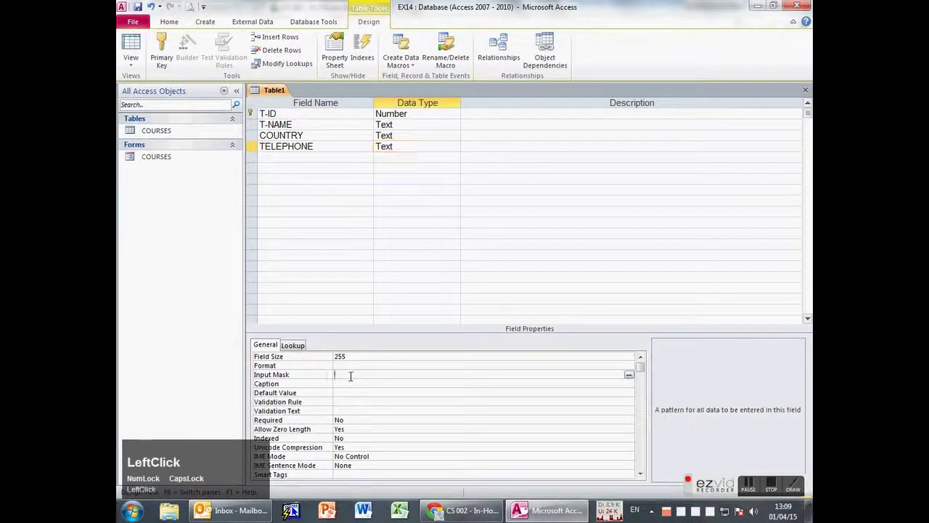
type("###")
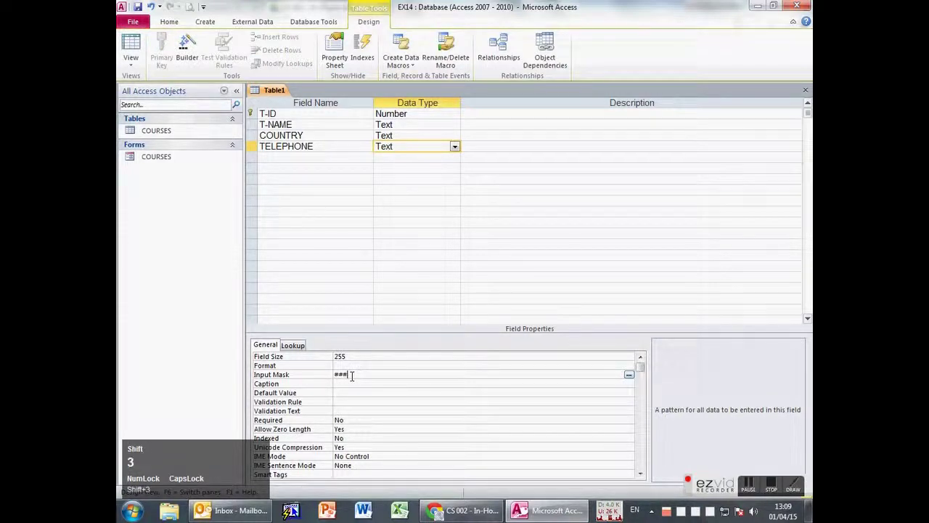
type("\\")
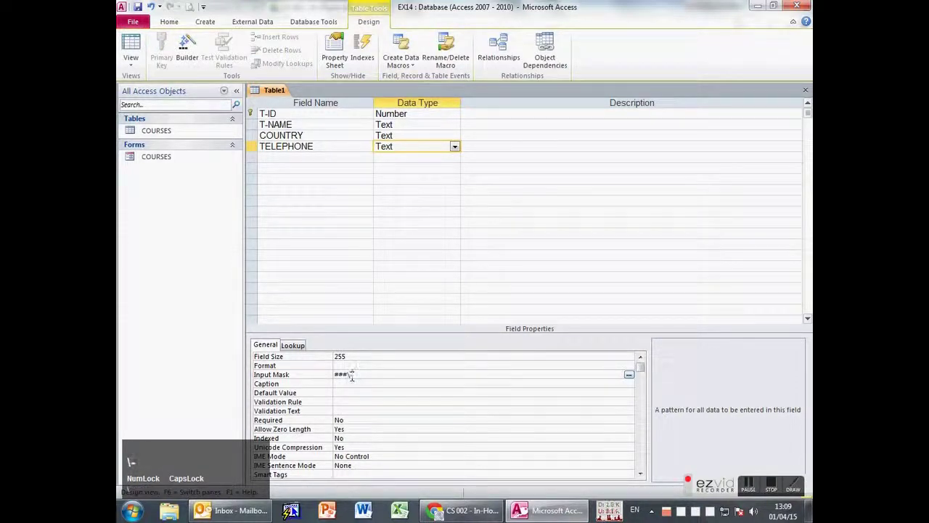
type("####")
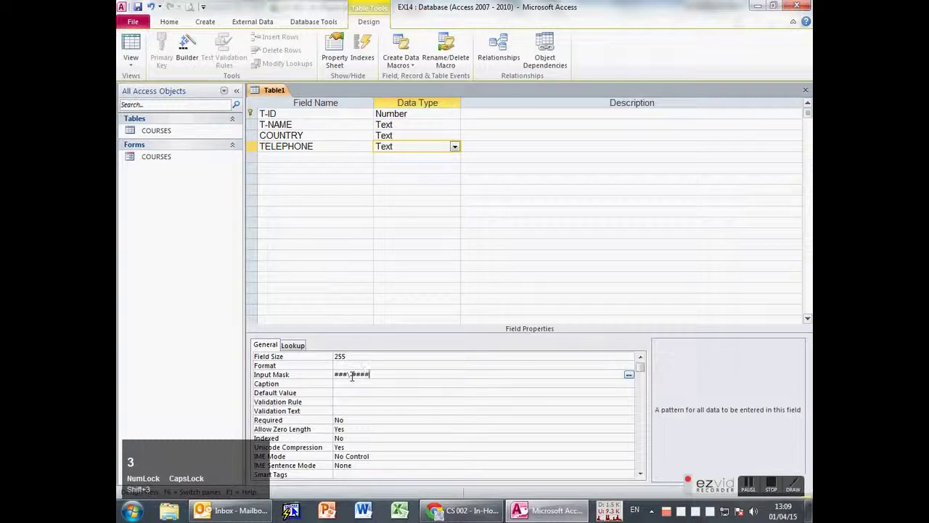
left_click(425, 384)
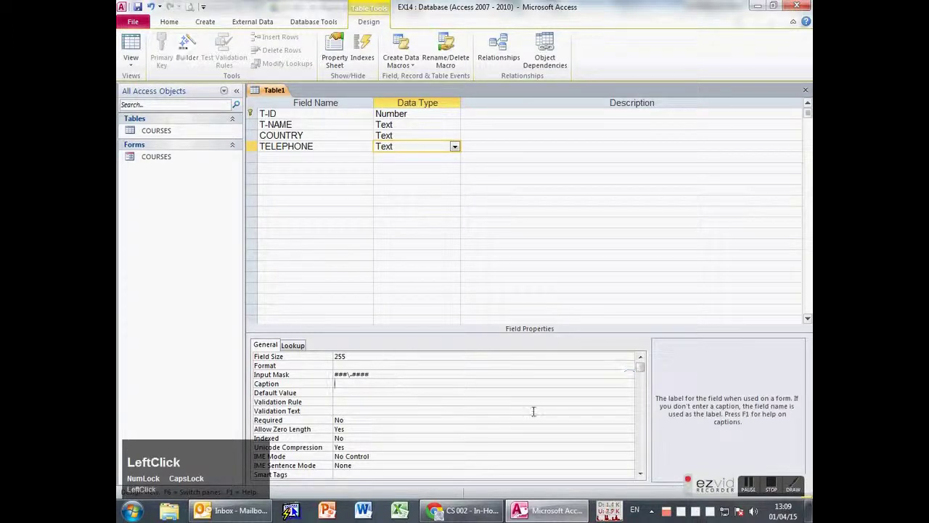
left_click(751, 493)
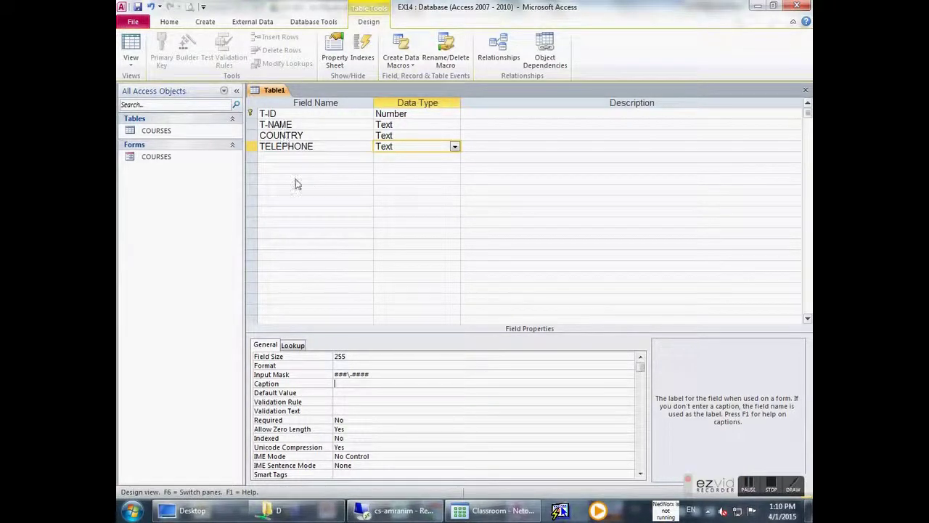
Step: Close the table design and save the table as BS-EMP, using the name copied from the exercise PDF
key("alt+Tab")
key("alt+Tab")
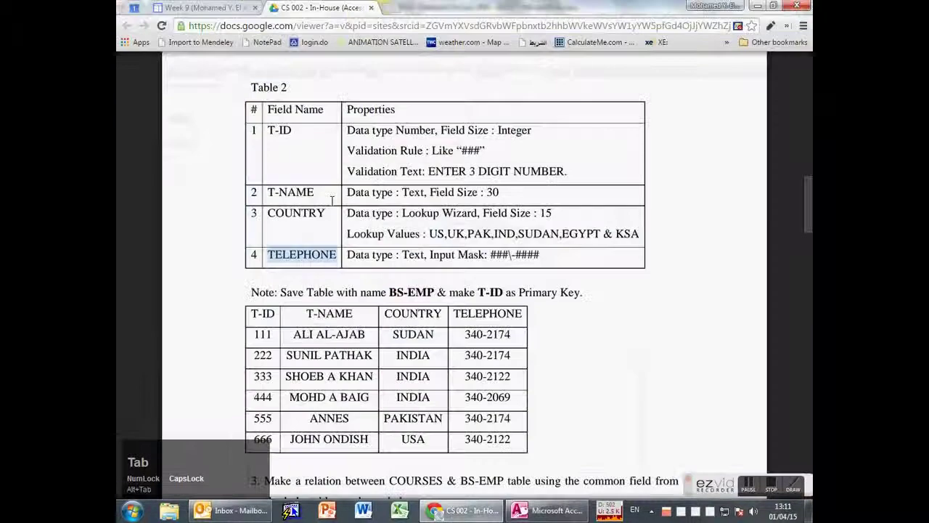
key("alt+Tab")
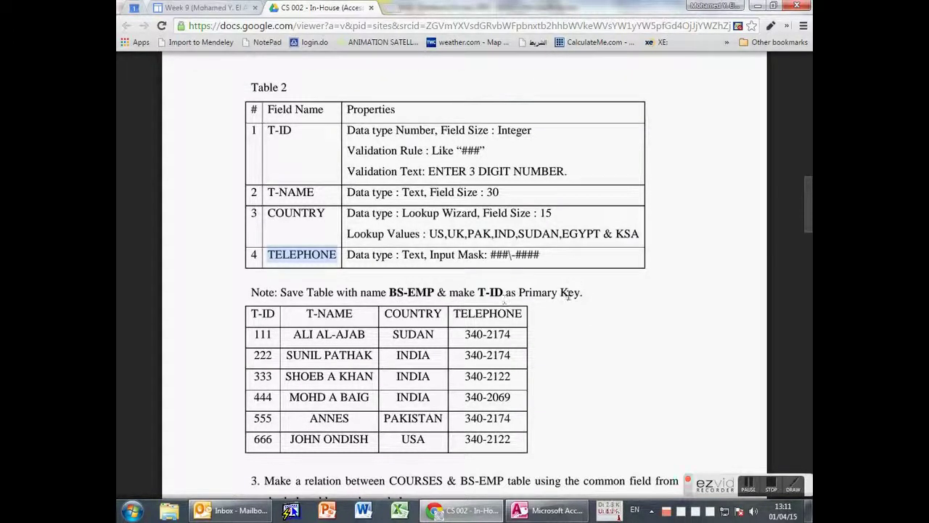
double_click(397, 292)
key("ctrl+c")
key("alt+Tab")
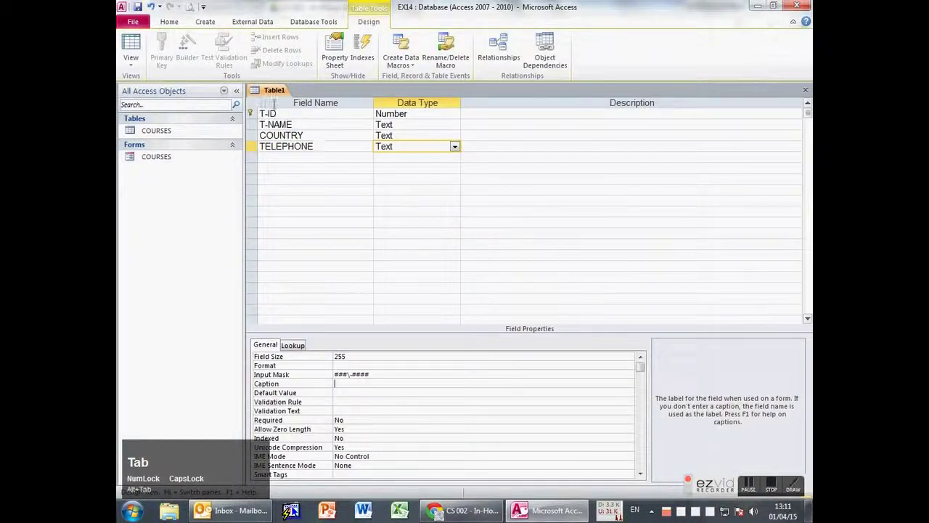
left_click(301, 158)
middle_click(274, 90)
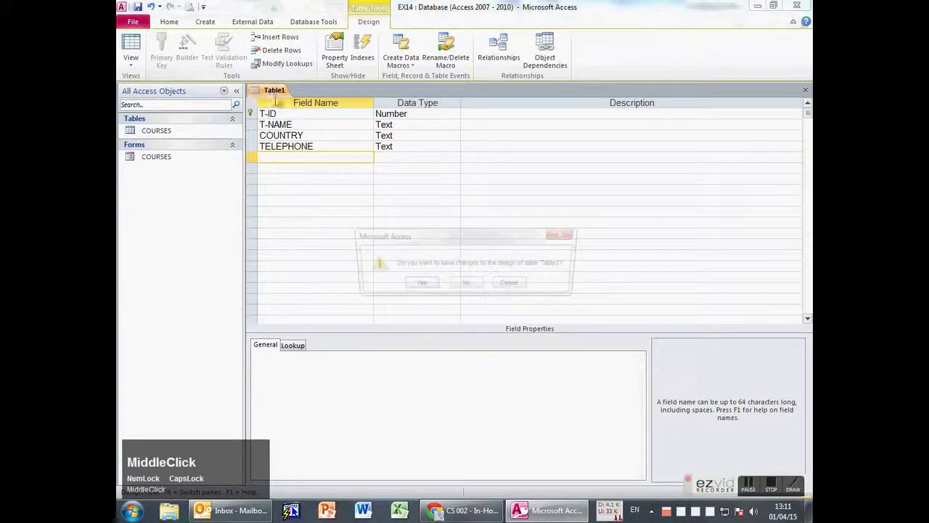
left_click(419, 285)
key("ctrl+v")
left_click(468, 197)
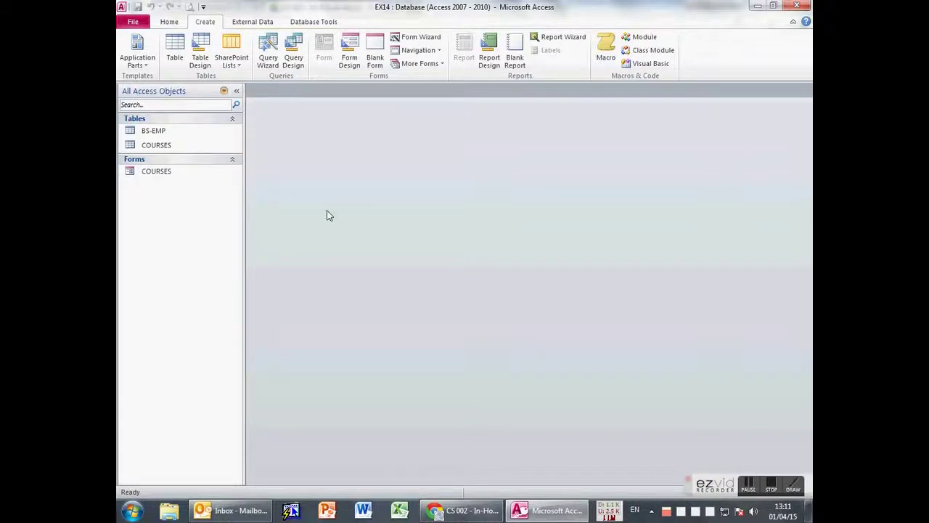
Step: Create a form for the BS-EMP table with the Form Wizard, including all available fields
left_click(122, 132)
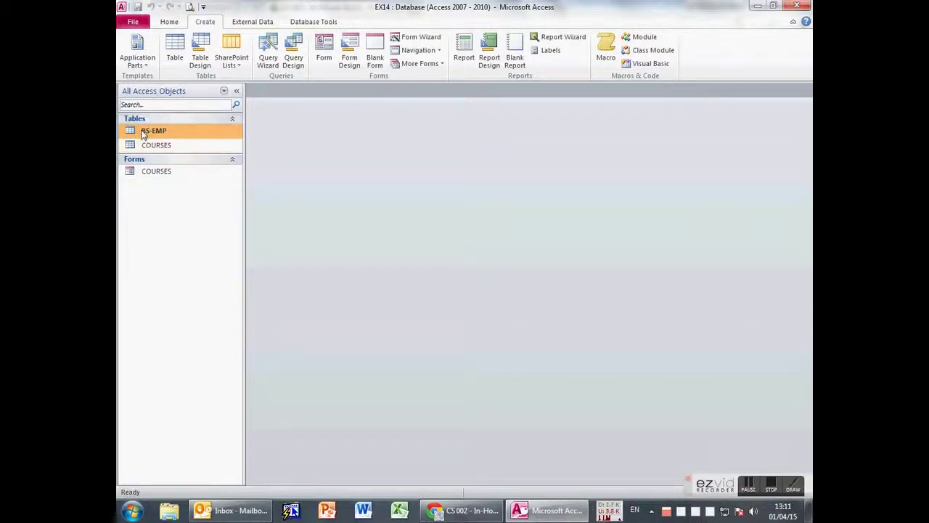
left_click(425, 38)
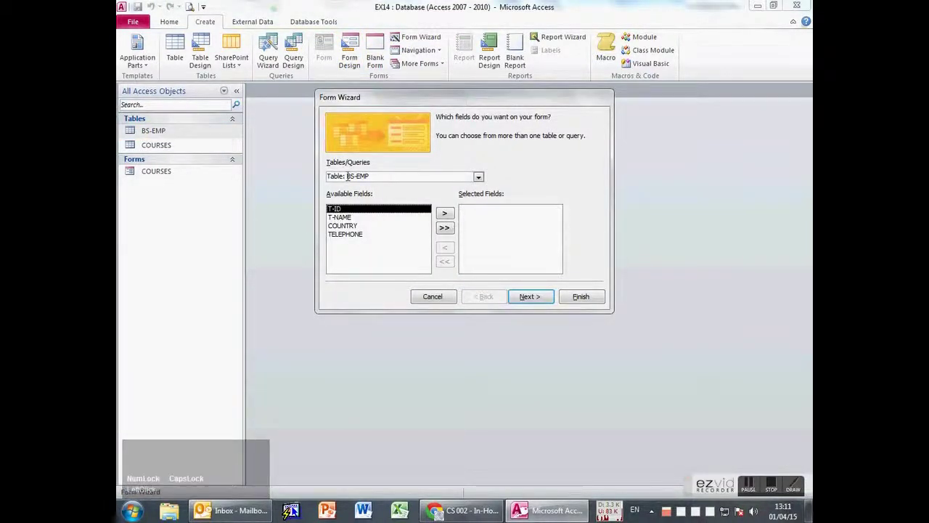
left_click(479, 177)
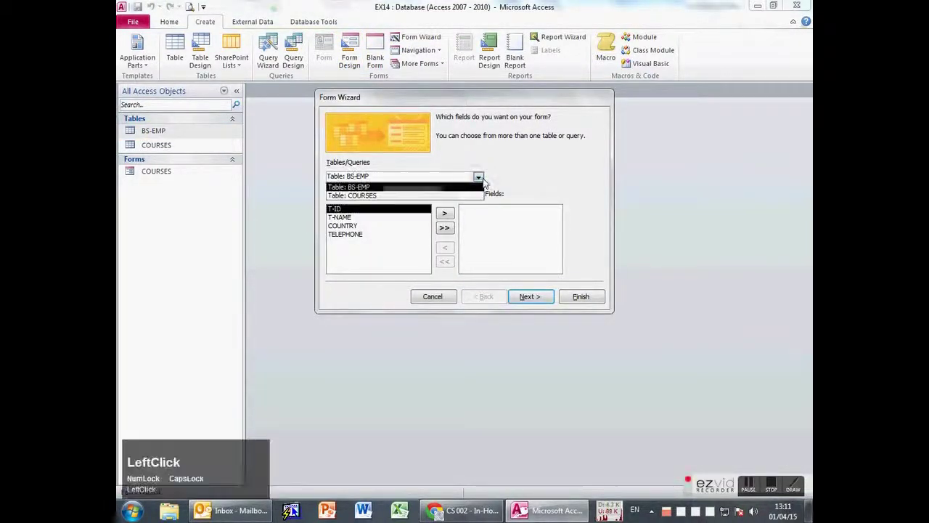
left_click(354, 188)
left_click(445, 227)
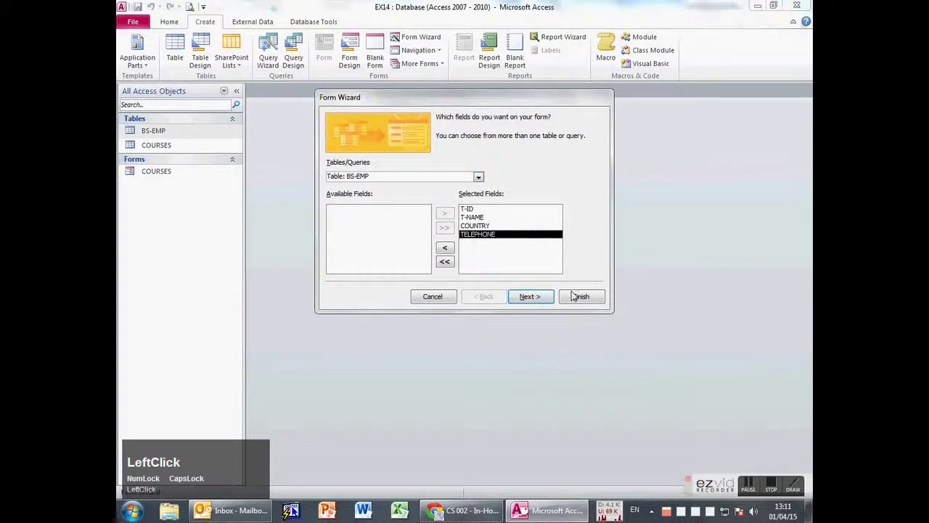
left_click(581, 296)
Step: Enter the first employee's T-ID and T-NAME from the exercise PDF in the BS-EMP form
key("alt+Tab")
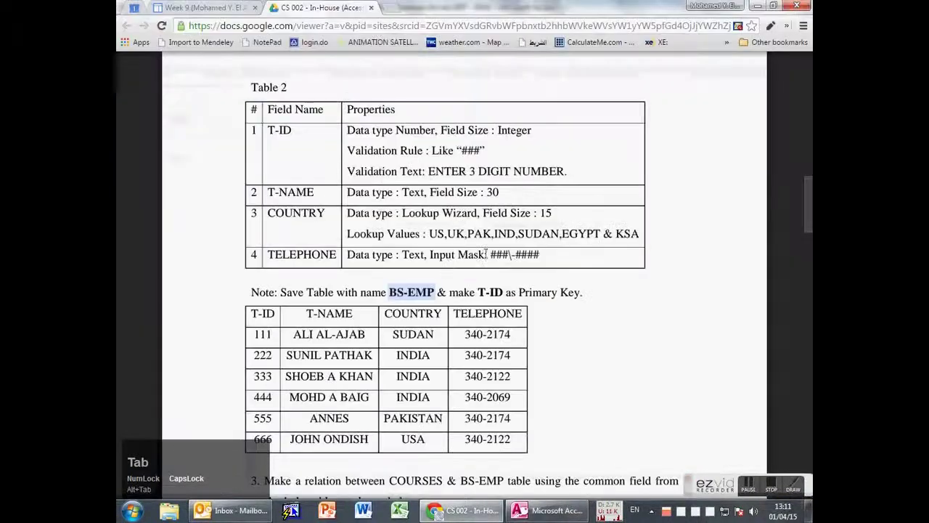
scroll(438, 320, "down", 3)
scroll(389, 291, "down", 1)
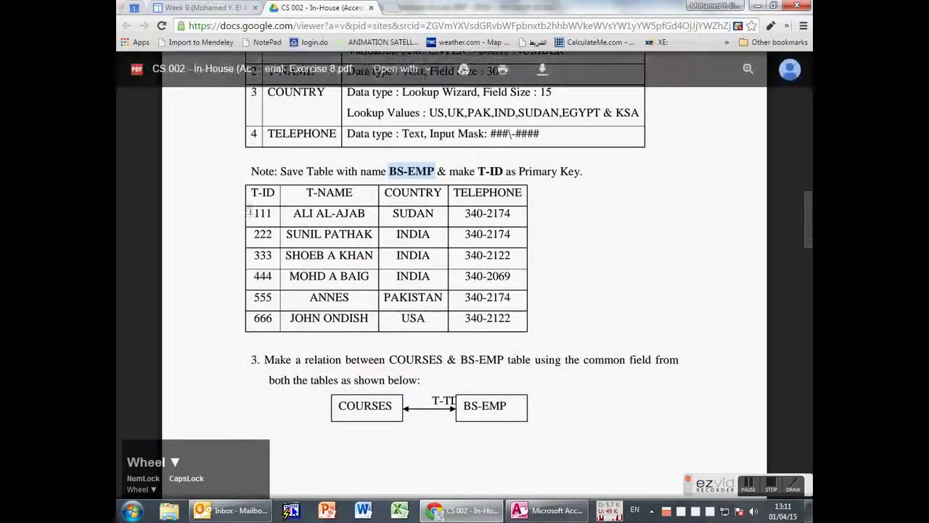
key("alt+Tab")
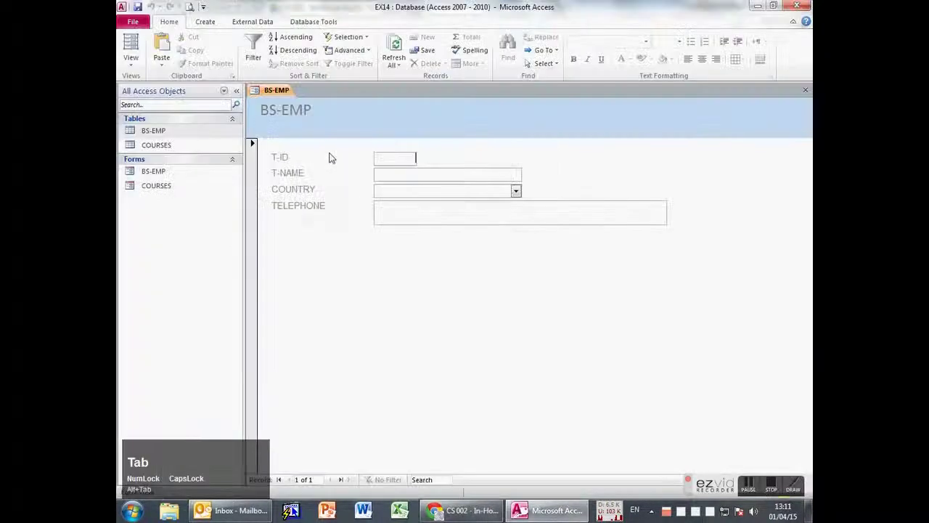
type("11")
key("alt+Tab")
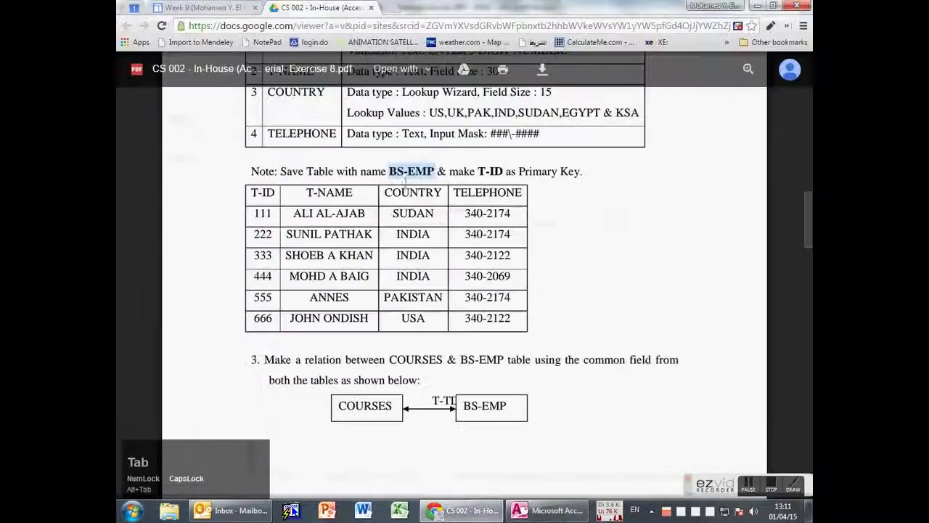
left_click(361, 213)
left_click_drag(365, 213, 294, 212)
key("ctrl+c")
key("alt+Tab")
key("Tab")
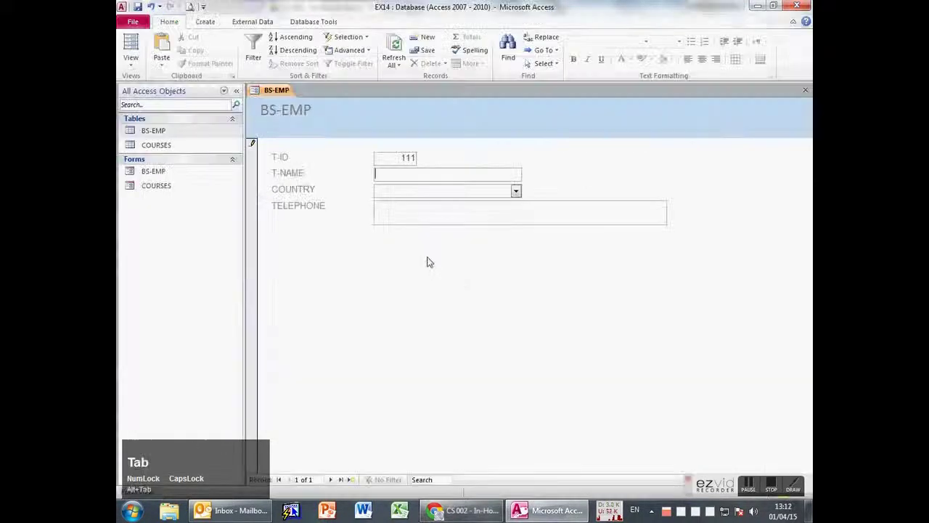
key("ctrl+v")
Step: Complete the first BS-EMP record with COUNTRY SUDAN and the telephone number copied from the exercise PDF
key("Tab")
type("S")
key("Tab")
key("alt+Tab")
left_click_drag(511, 213, 465, 213)
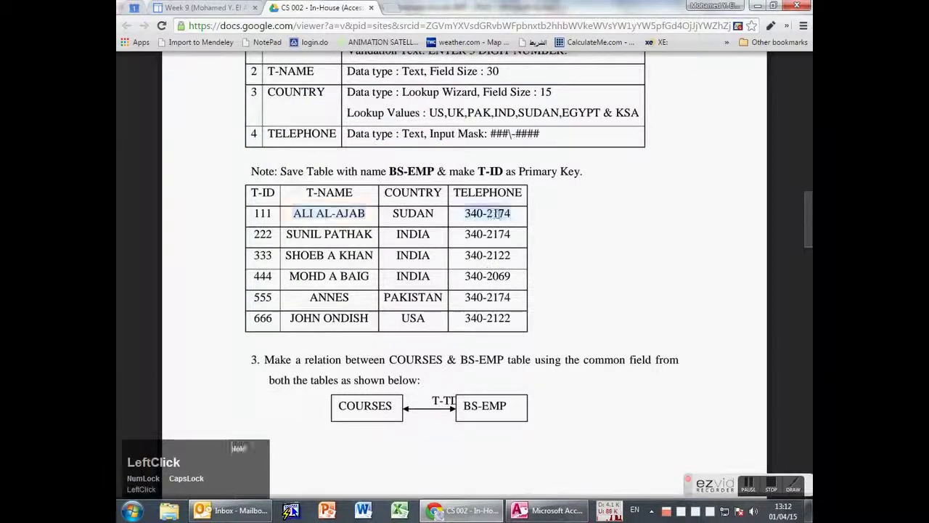
key("ctrl+c")
key("alt+Tab")
key("ctrl+v")
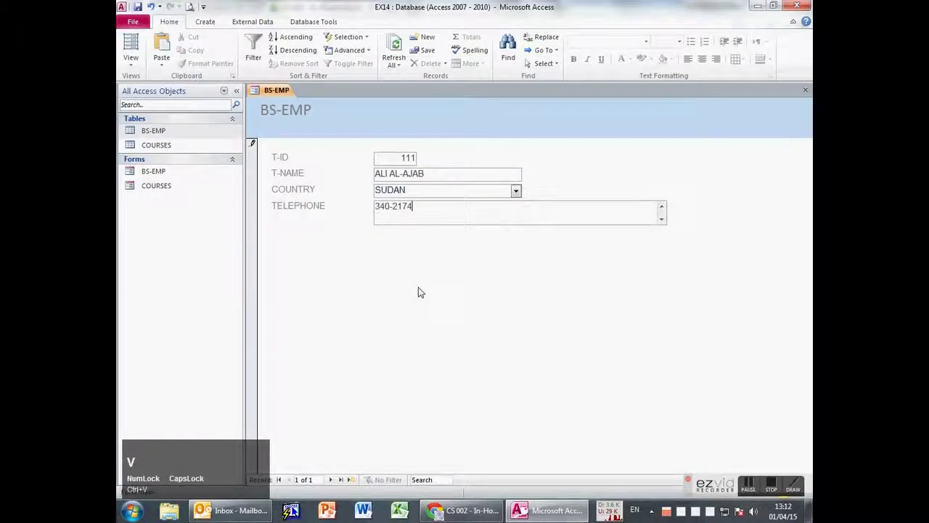
key("Tab")
Step: Start the second BS-EMP record with that employee's T-ID and the name copied from the exercise PDF
key("alt+Tab")
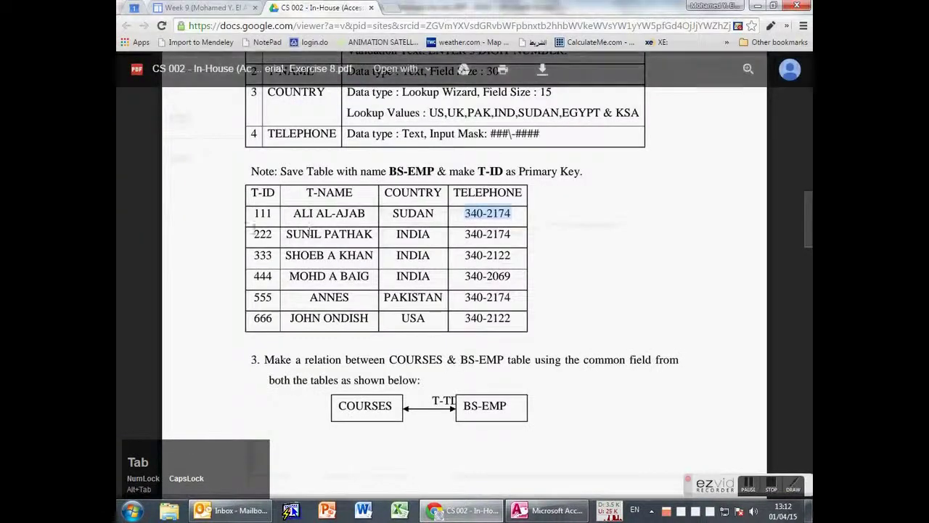
left_click_drag(285, 234, 373, 234)
key("ctrl+c")
key("alt+Tab")
key("Tab")
type("222")
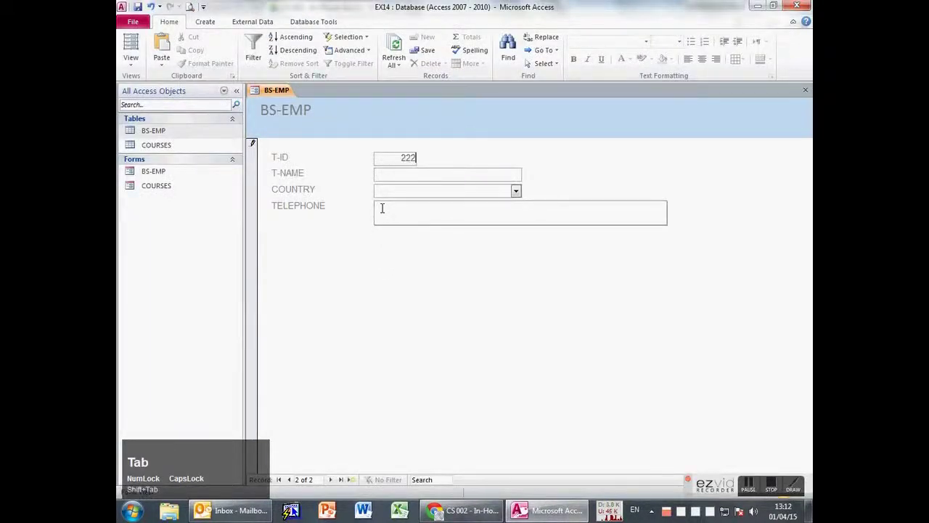
key("ctrl+v")
Step: Fill in the second record's COUNTRY as IND and its telephone number copied from the exercise PDF
type("I")
key("Tab")
key("alt+Tab")
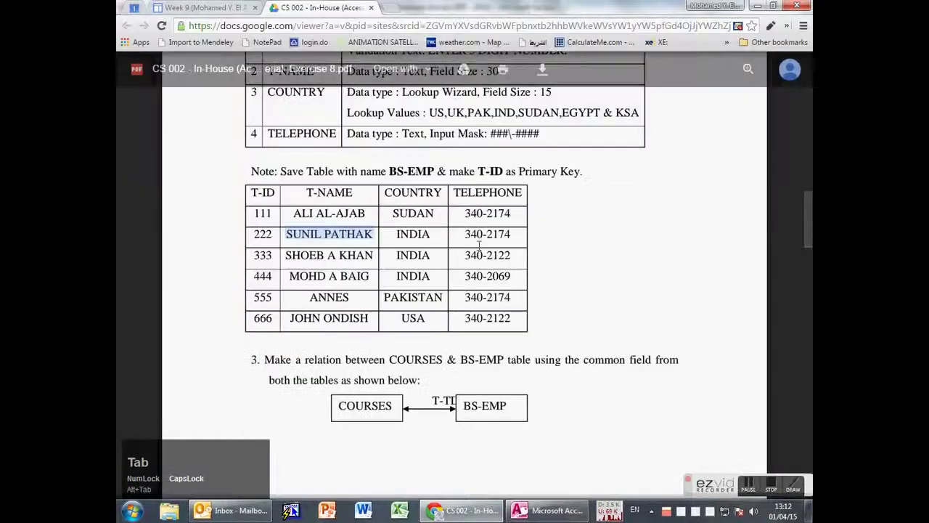
left_click_drag(464, 233, 512, 234)
key("ctrl+c")
key("alt+Tab")
key("ctrl+v")
Step: Copy the third employee's T-ID and name from the exercise PDF into a new BS-EMP record
key("alt+Tab")
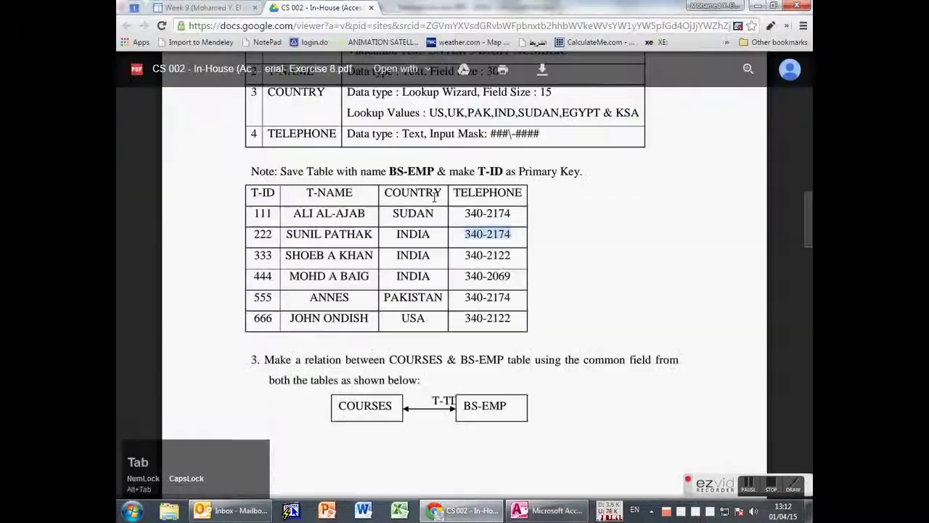
double_click(261, 254)
key("ctrl+c")
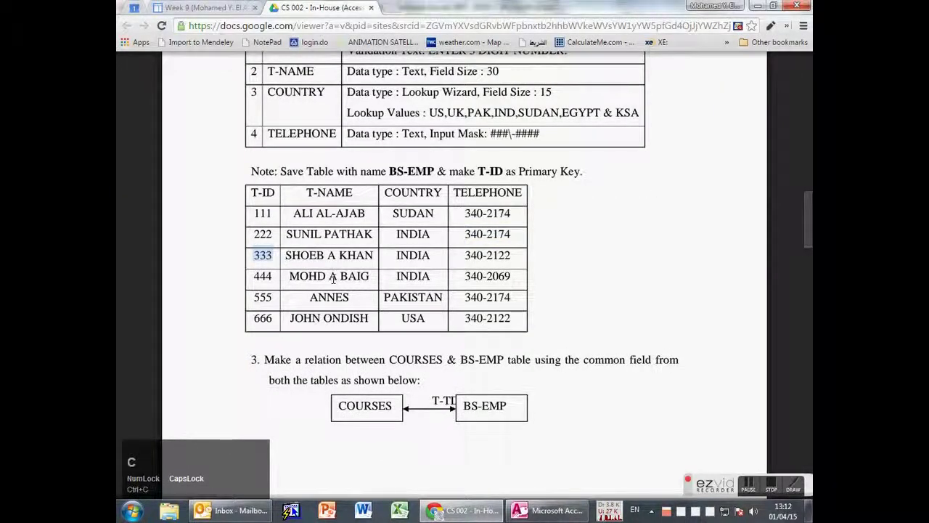
key("alt+Tab")
key("ctrl+v")
key("alt+Tab")
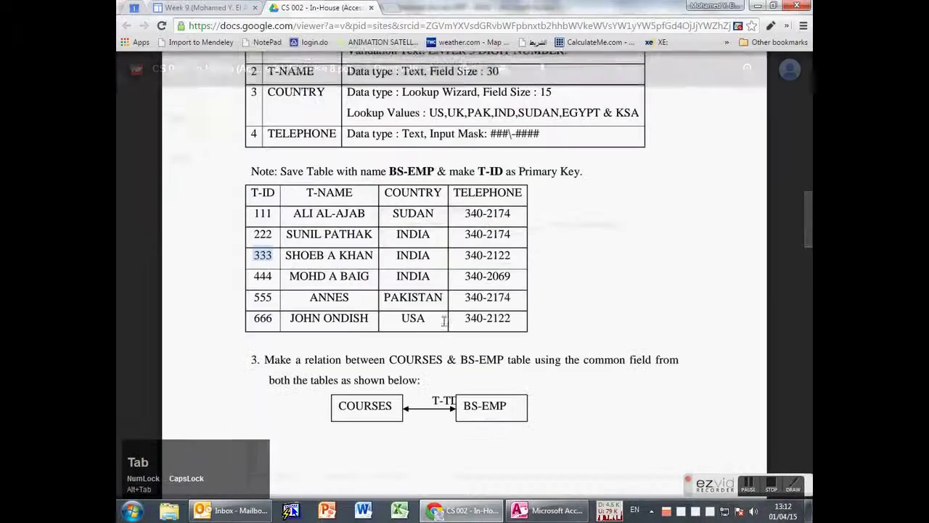
left_click_drag(288, 255, 373, 256)
key("ctrl+c")
key("alt+Tab")
key("ctrl+v")
Step: Set the third record's COUNTRY to IND, add the telephone number copied from the exercise PDF, and finish the record
key("alt+Tab")
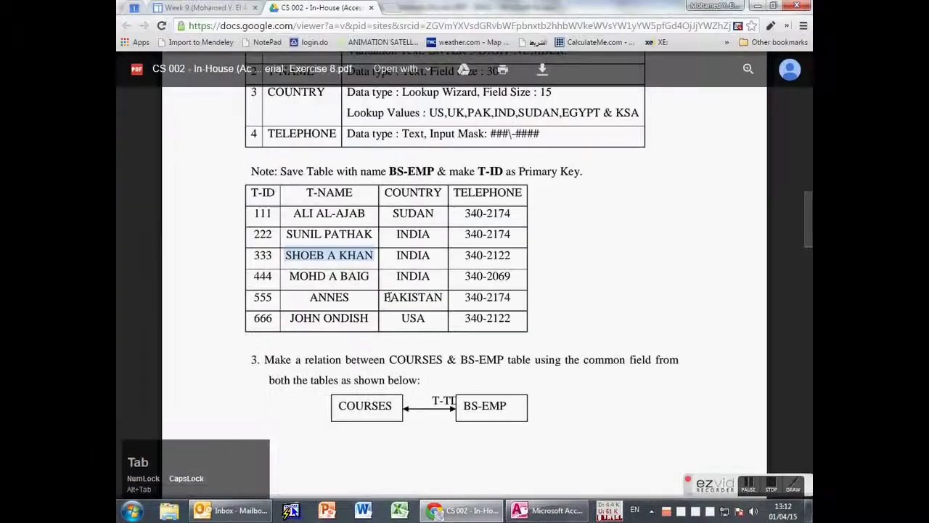
key("alt+Tab")
key("alt+Tab")
left_click_drag(465, 256, 511, 256)
key("alt+Tab")
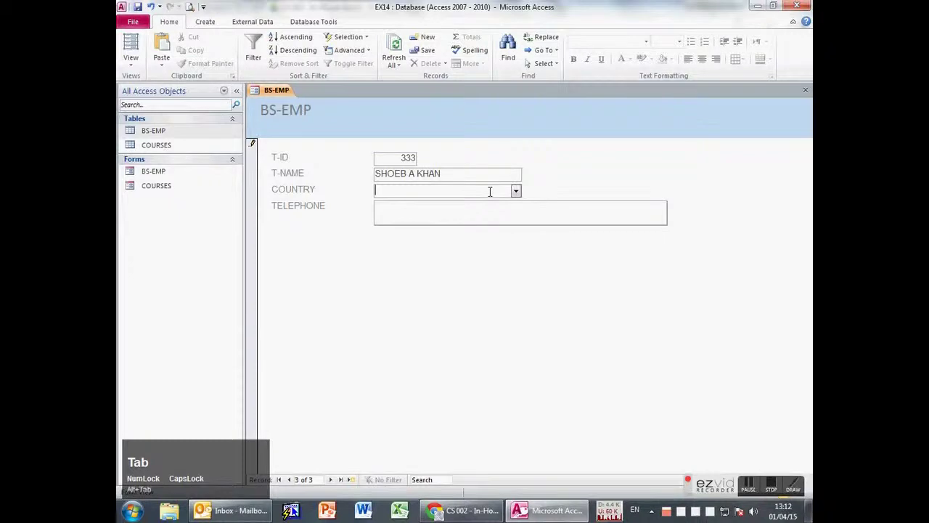
type("IND")
key("Tab")
key("ctrl+v")
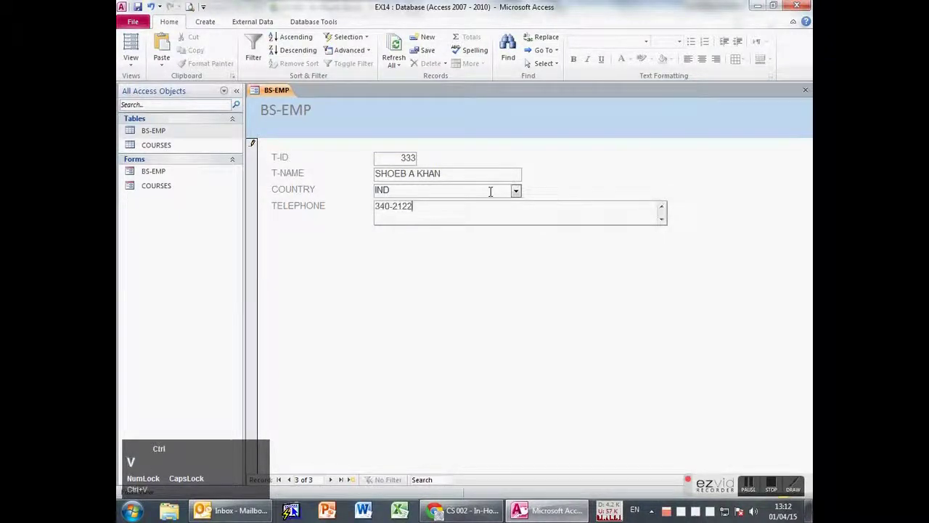
key("Tab")
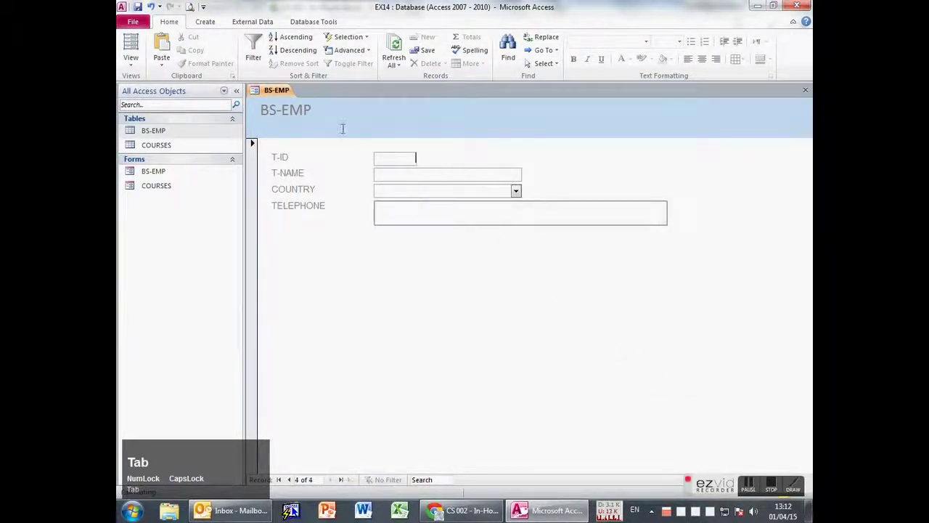
Step: Close the BS-EMP form and open the BS-EMP and COURSES tables to check their records
middle_click(280, 92)
double_click(152, 130)
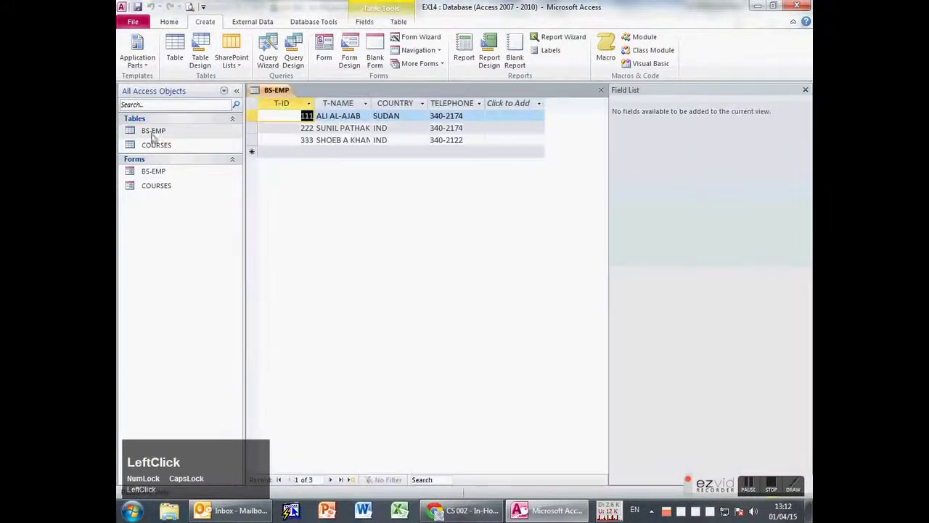
left_click(805, 90)
double_click(178, 146)
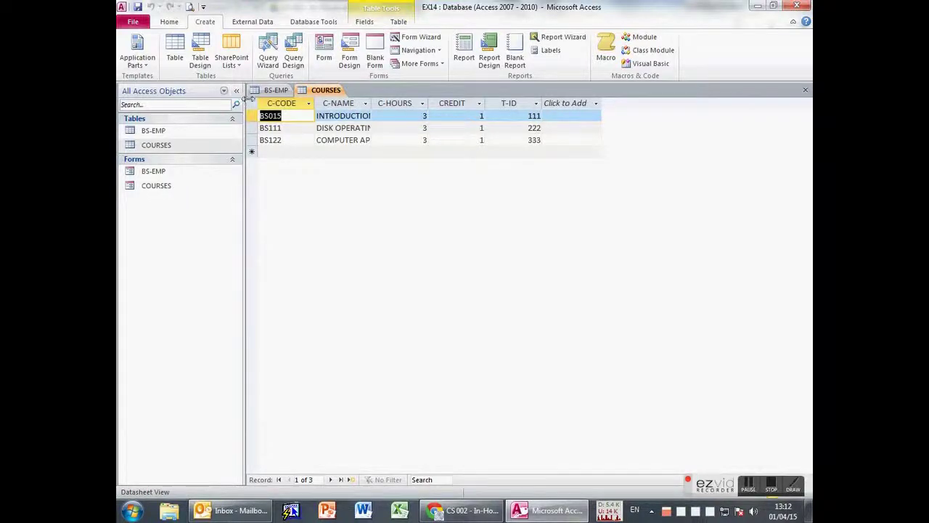
left_click(276, 89)
left_click(326, 89)
Step: Read the relation task for COURSES and BS-EMP in the exercise PDF, and close both open tables in the database
key("alt+Tab")
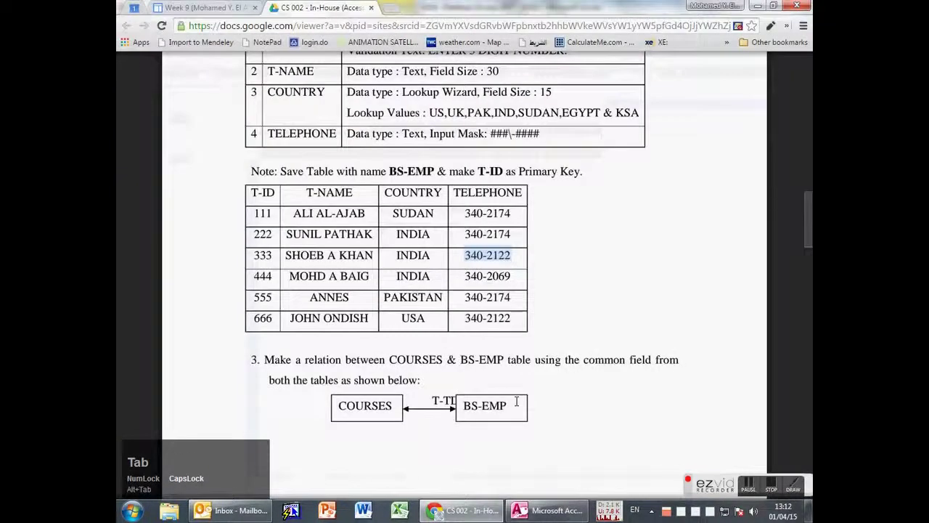
scroll(508, 396, "down", 3)
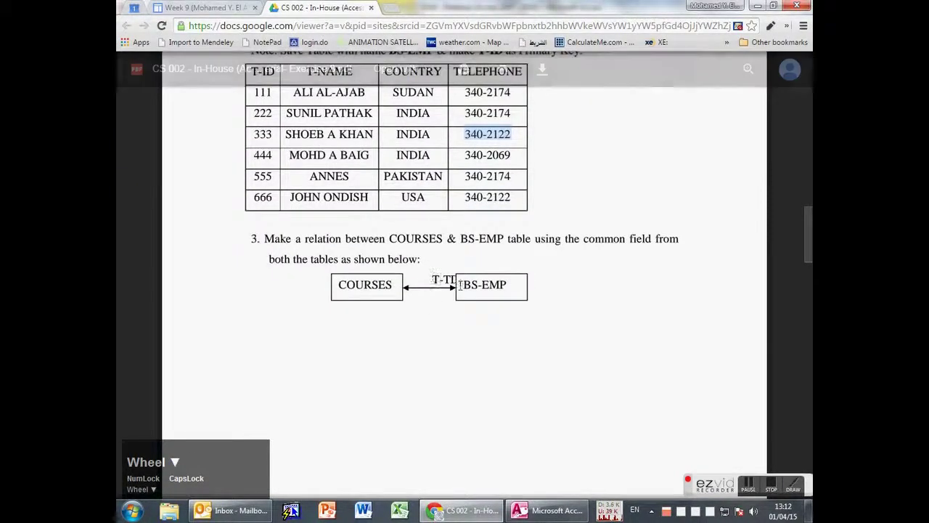
scroll(446, 305, "up", 1)
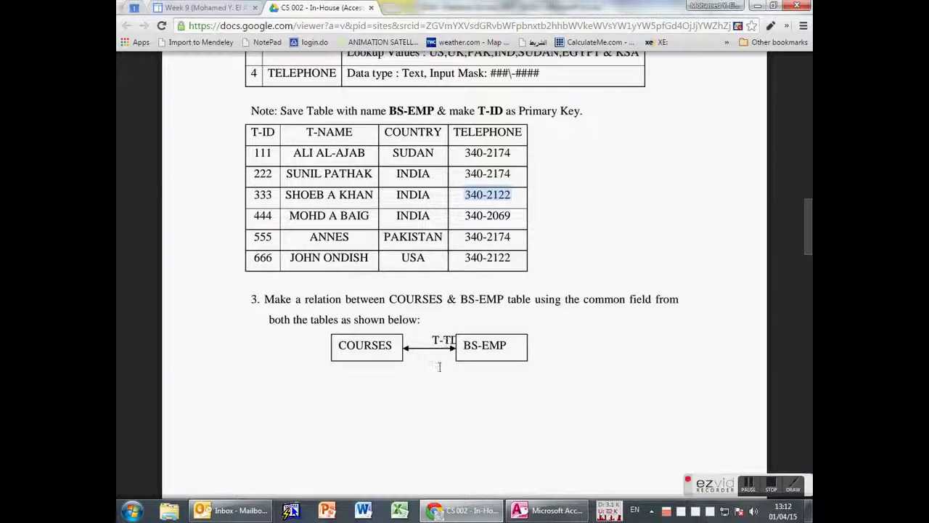
scroll(507, 364, "up", 1)
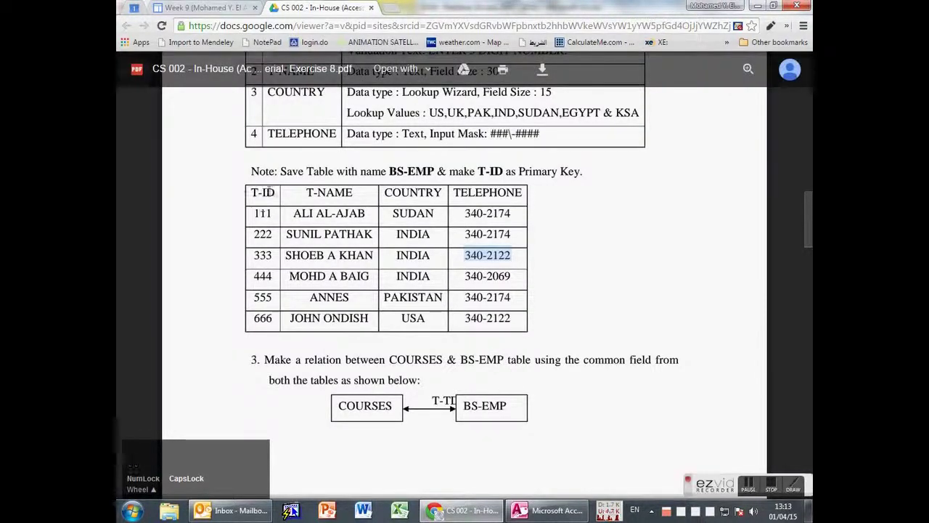
key("alt+Tab")
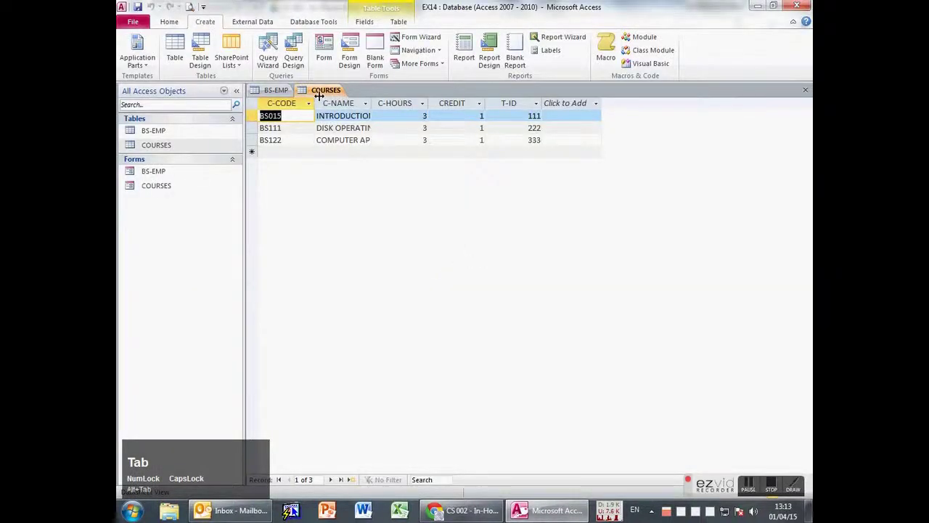
middle_click(323, 90)
middle_click(277, 90)
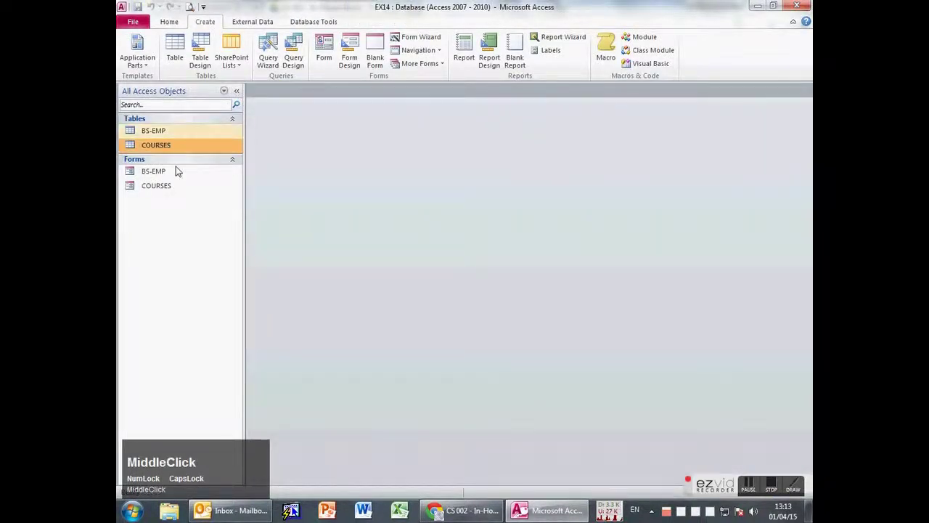
Step: Check the T-ID field definitions of the COURSES and BS-EMP tables in the exercise PDF and return to the EX14 database
key("alt+Tab")
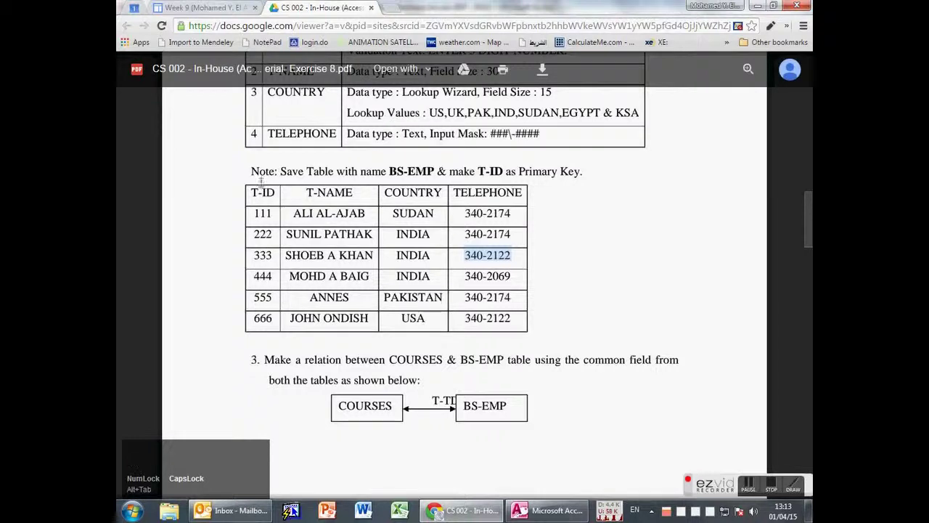
scroll(335, 242, "up", 6)
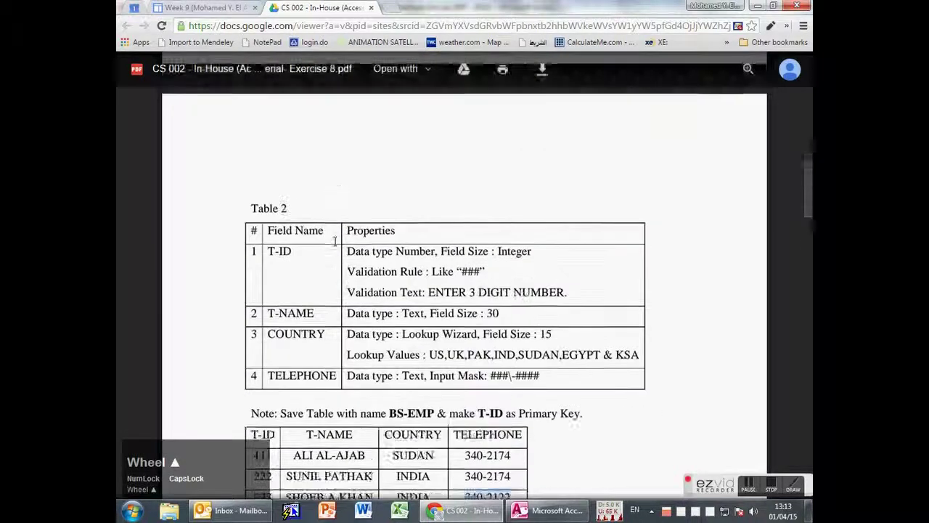
scroll(336, 241, "up", 5)
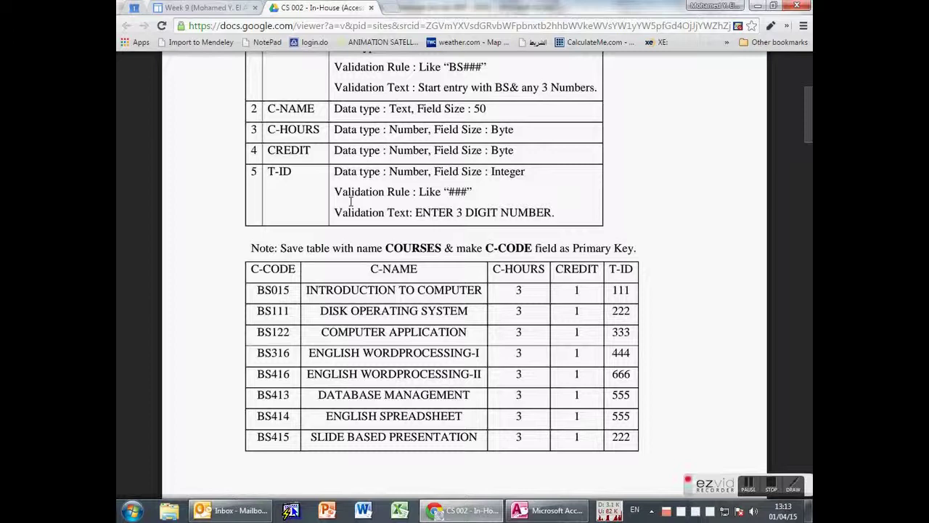
key("alt+Tab")
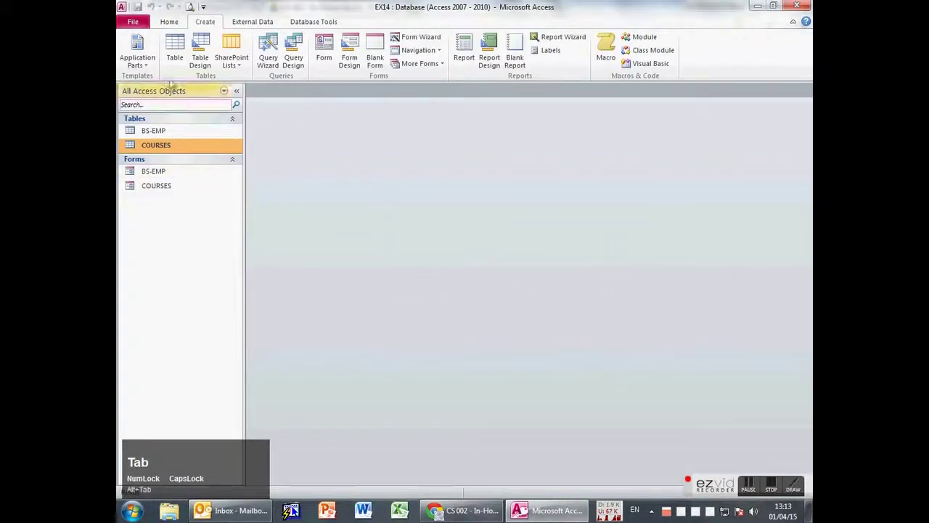
Step: Open the database's relationship layout and add both the BS-EMP and COURSES tables to it
left_click(312, 23)
left_click(256, 49)
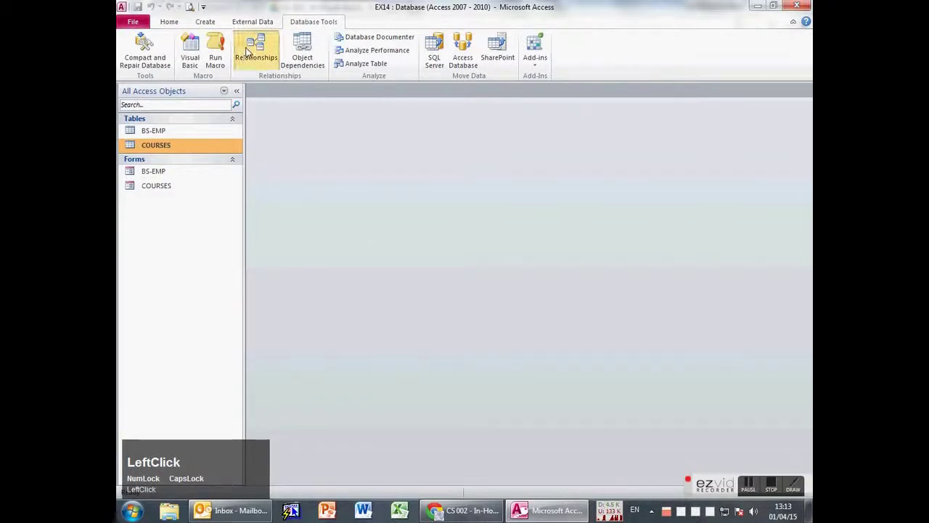
left_click(403, 148, "shift")
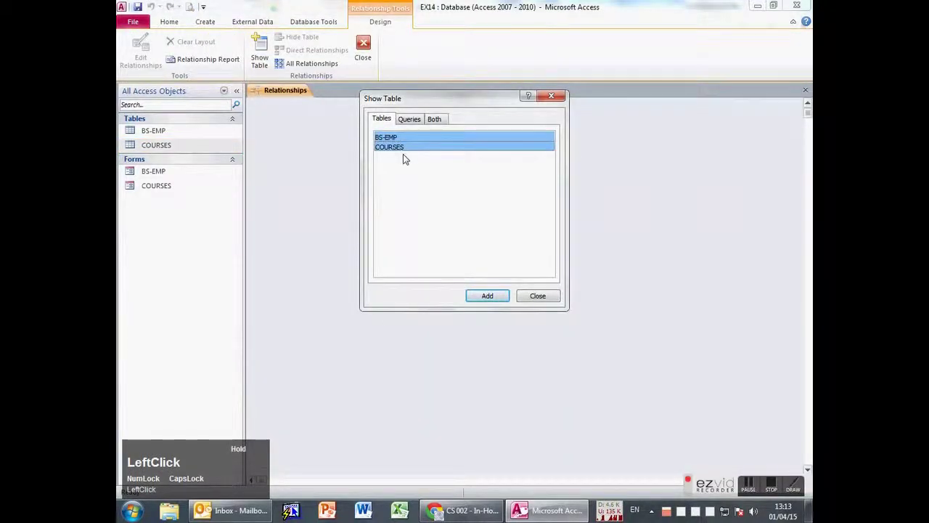
left_click(489, 296)
left_click(542, 297)
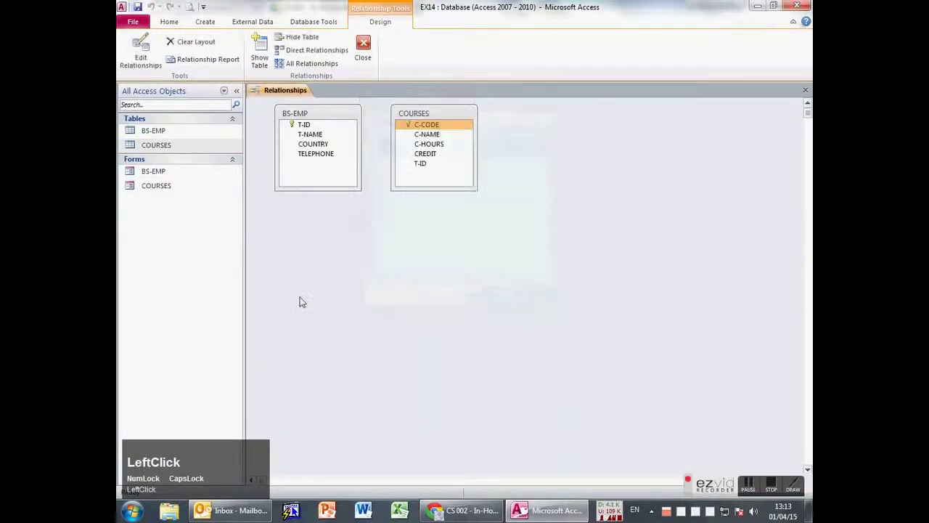
Step: Move the BS-EMP and COURSES table boxes down and apart in the relationship layout
left_click_drag(434, 113, 514, 129)
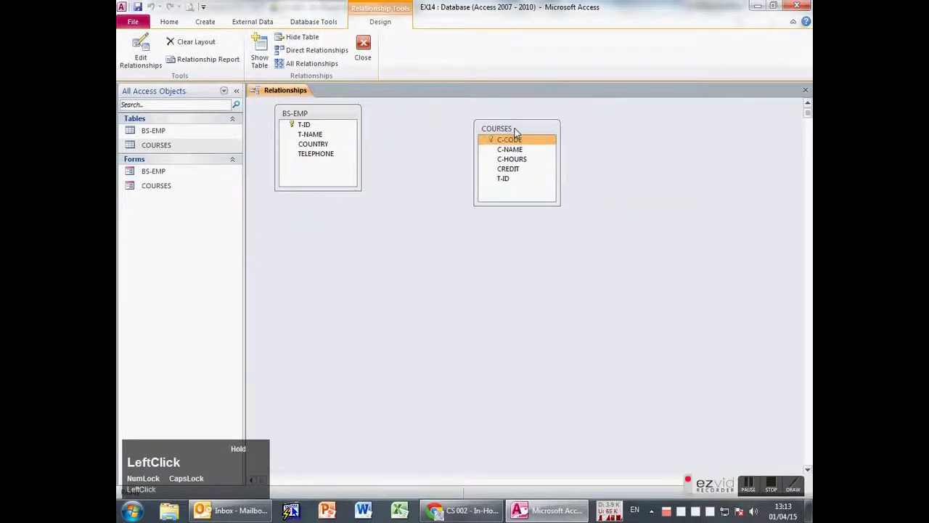
left_click_drag(319, 113, 320, 150)
left_click_drag(527, 147, 537, 177)
Step: Relate T-ID of BS-EMP to T-ID of COURSES with Enforce Referential Integrity on, and create the relationship
left_click(304, 163)
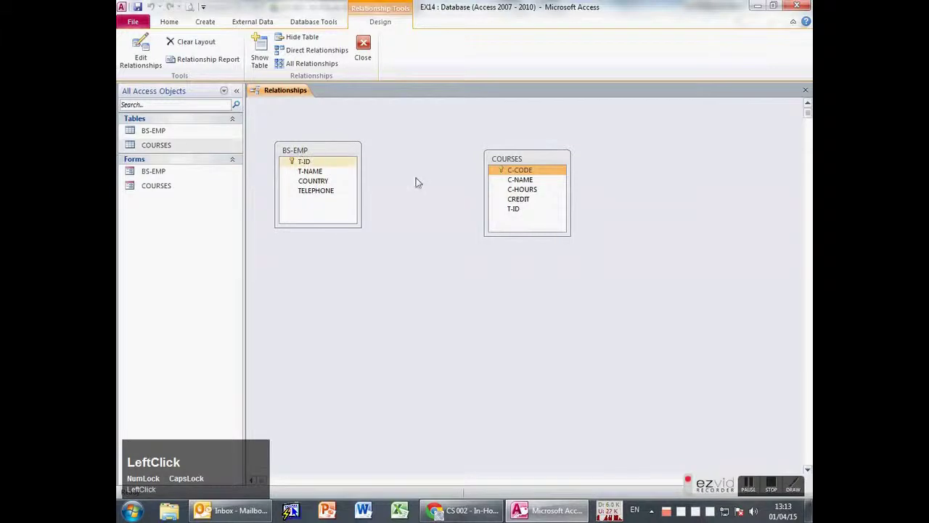
left_click(301, 173)
left_click_drag(304, 162, 518, 228)
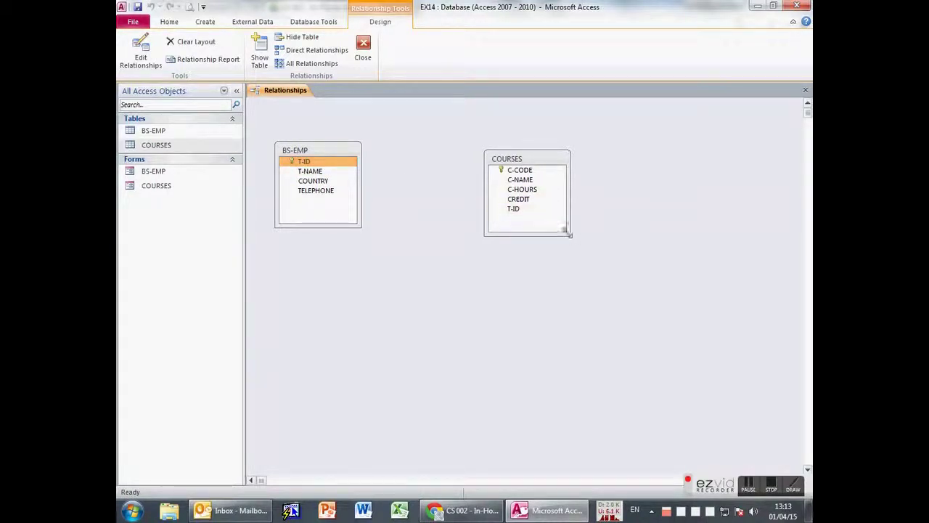
left_click(329, 162)
left_click_drag(303, 164, 516, 211)
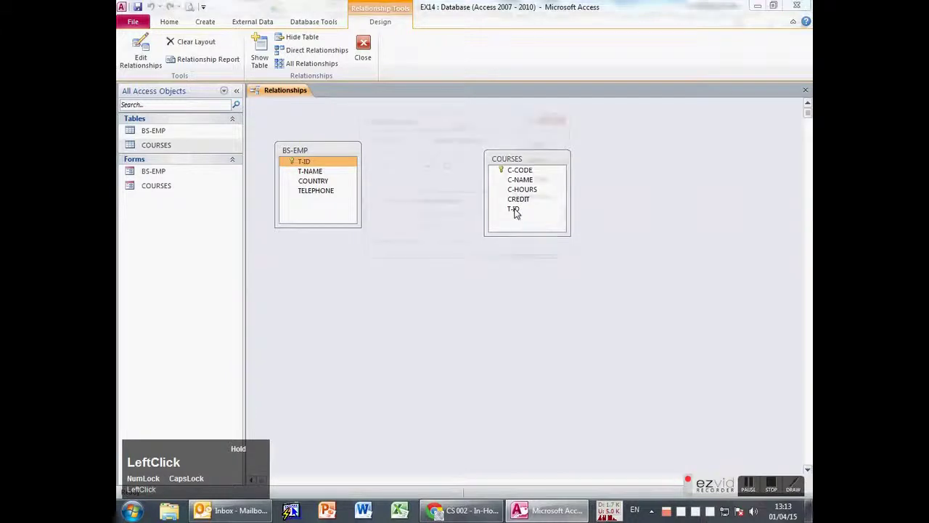
left_click_drag(453, 119, 468, 258)
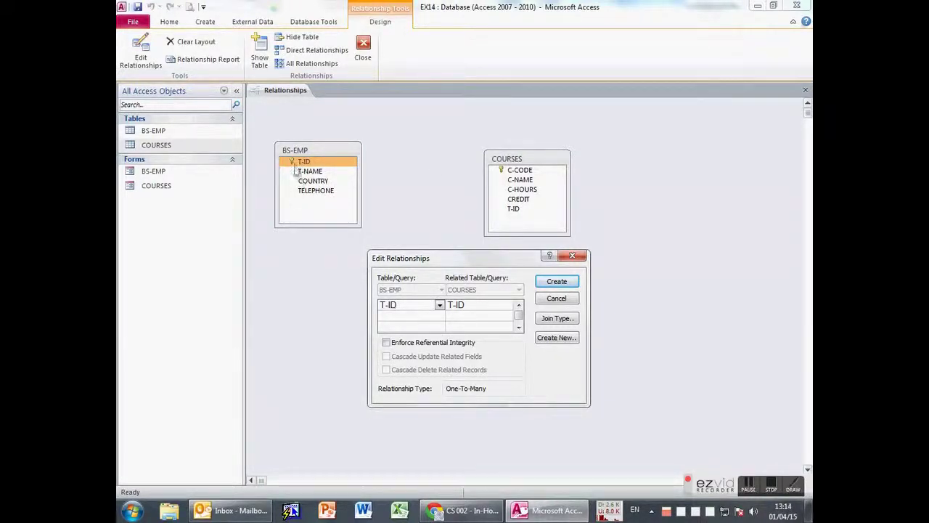
left_click(429, 343)
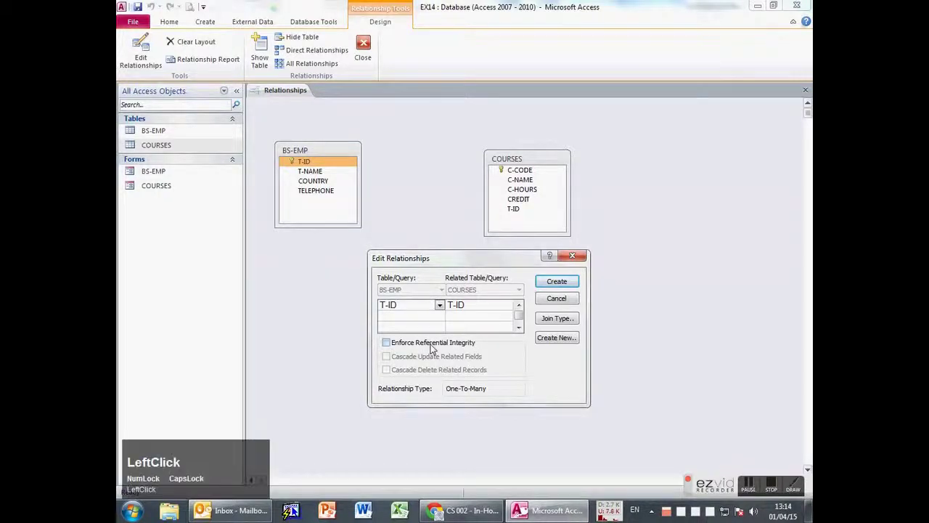
left_click(557, 282)
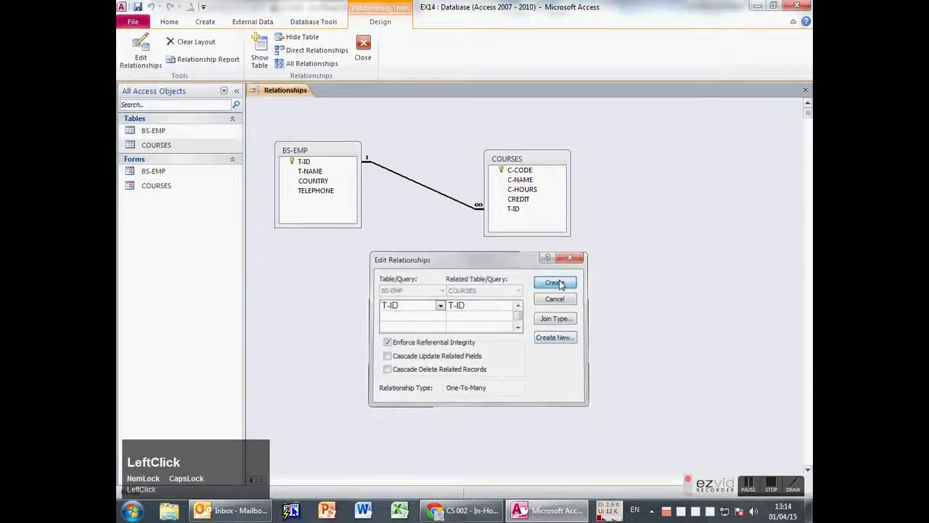
Step: Reopen the settings of the relationship between BS-EMP and COURSES to review its referential integrity options
left_click_drag(523, 158, 538, 154)
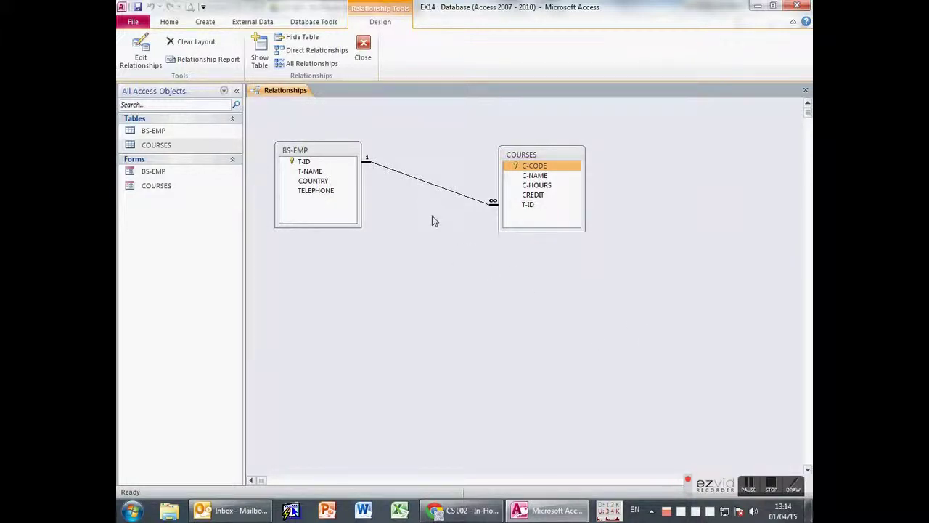
right_click(433, 185)
left_click(440, 192)
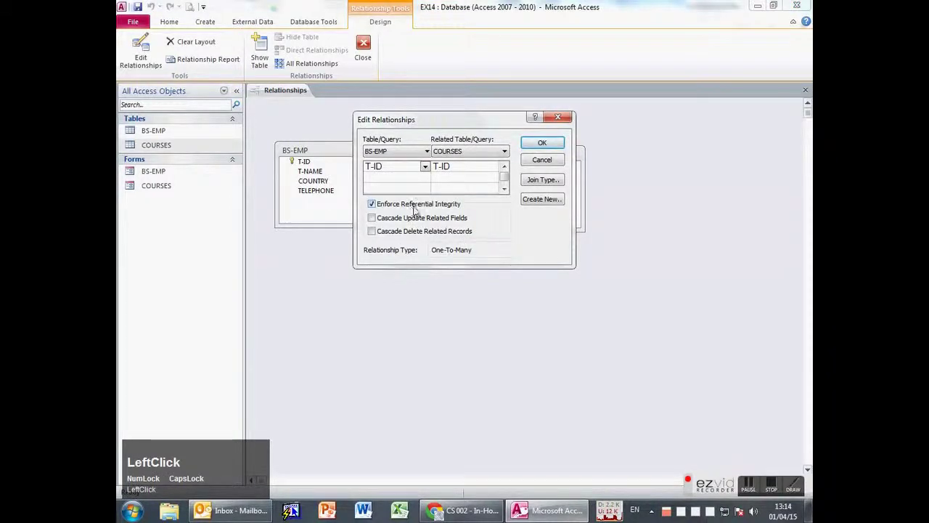
left_click_drag(435, 119, 502, 250)
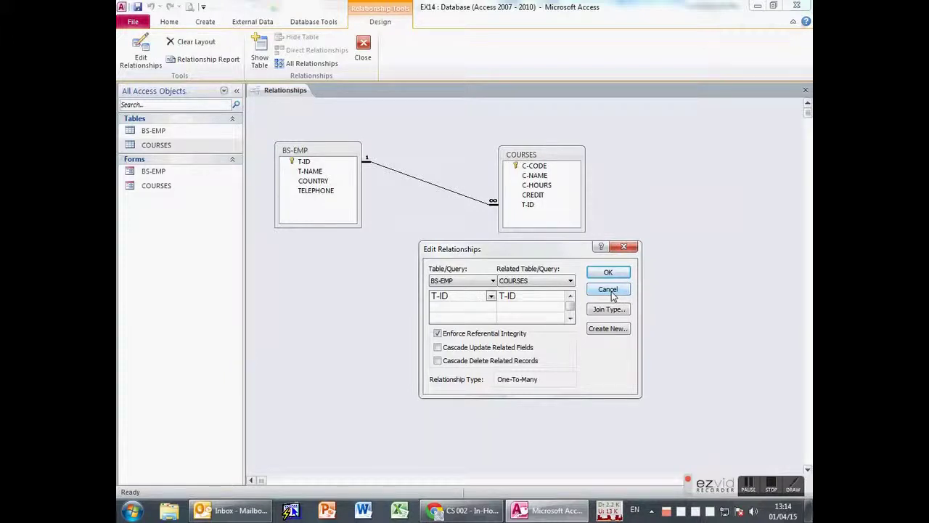
left_click(530, 282)
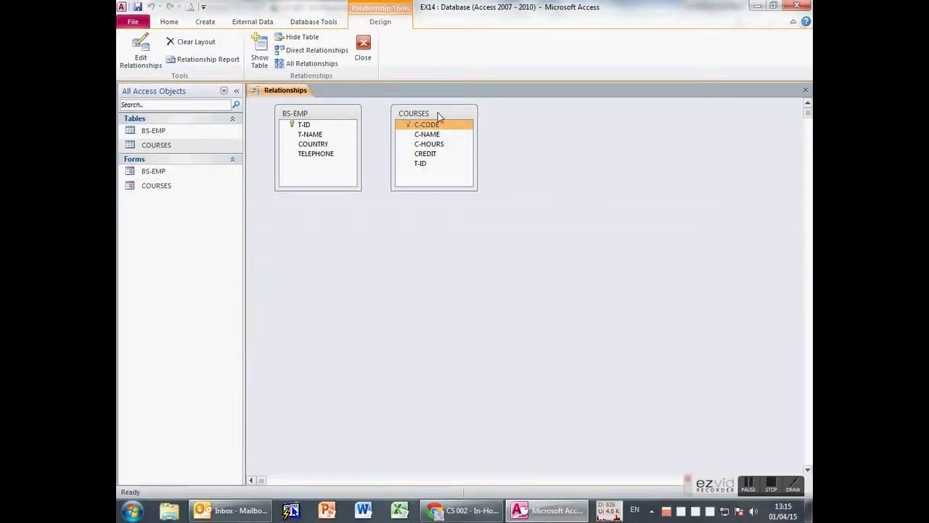
Step: Space out the BS-EMP and COURSES table boxes to leave room for a relationship line
left_click_drag(436, 116, 501, 150)
left_click_drag(316, 115, 318, 156)
left_click_drag(479, 148, 460, 154)
Step: Start a relationship from T-ID of BS-EMP to COURSES and set the related field to T-ID
left_click_drag(320, 166, 484, 173)
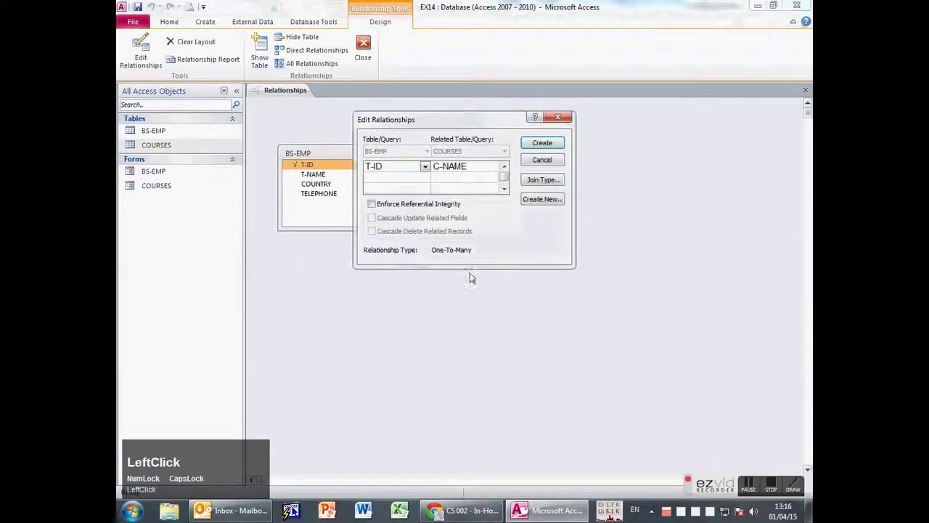
left_click(485, 172)
left_click(493, 167)
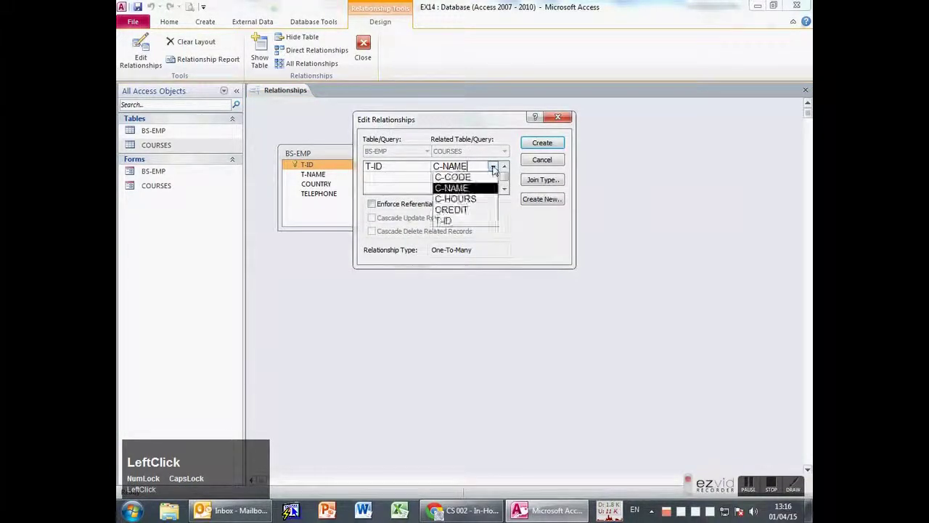
left_click(446, 221)
left_click_drag(443, 122, 509, 159)
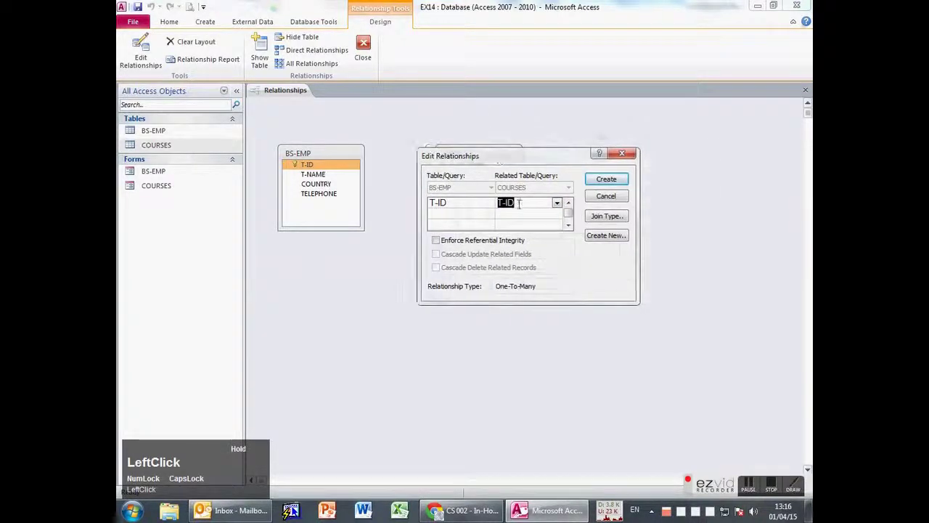
Step: Create the T-ID relationship with Enforce Referential Integrity left off
left_click(436, 241)
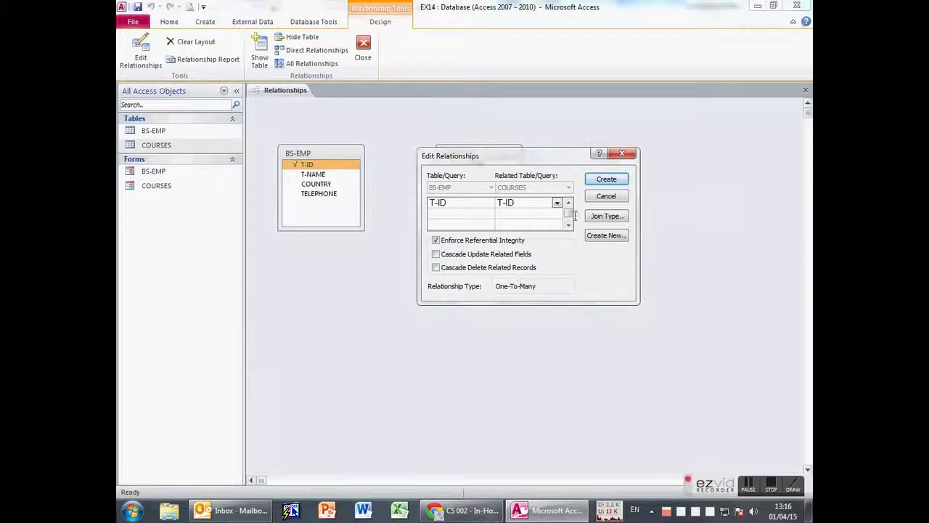
left_click(492, 243)
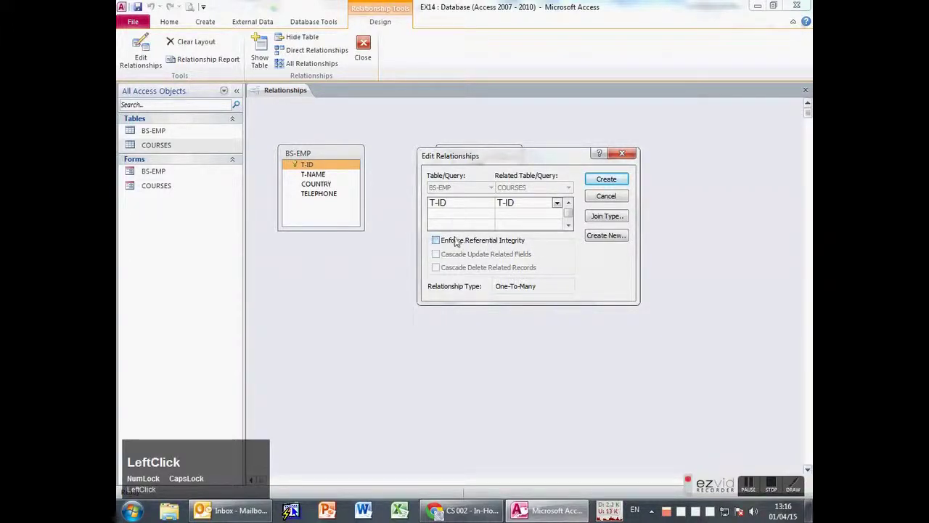
left_click(607, 179)
Step: Move the two related table boxes farther apart, then close the relationship layout and save it
left_click_drag(472, 152, 577, 150)
left_click_drag(322, 164, 360, 136)
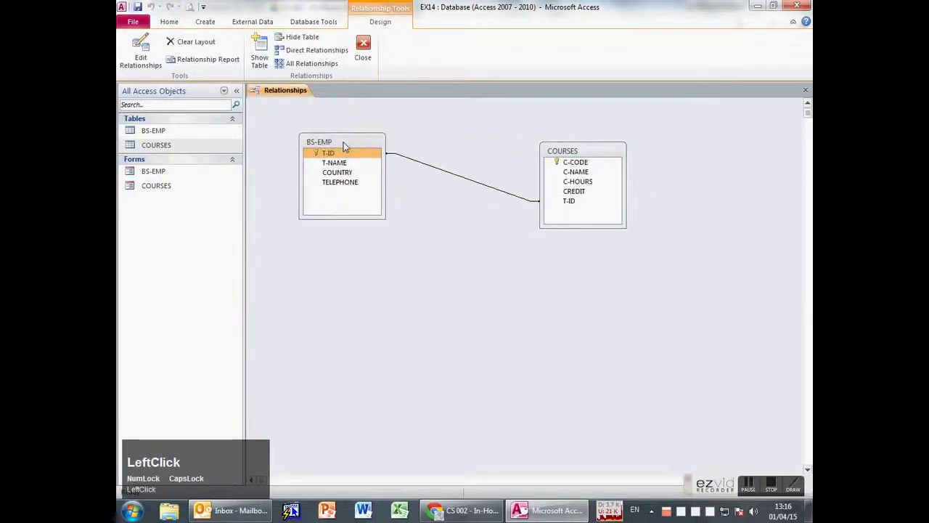
left_click(363, 56)
left_click(423, 286)
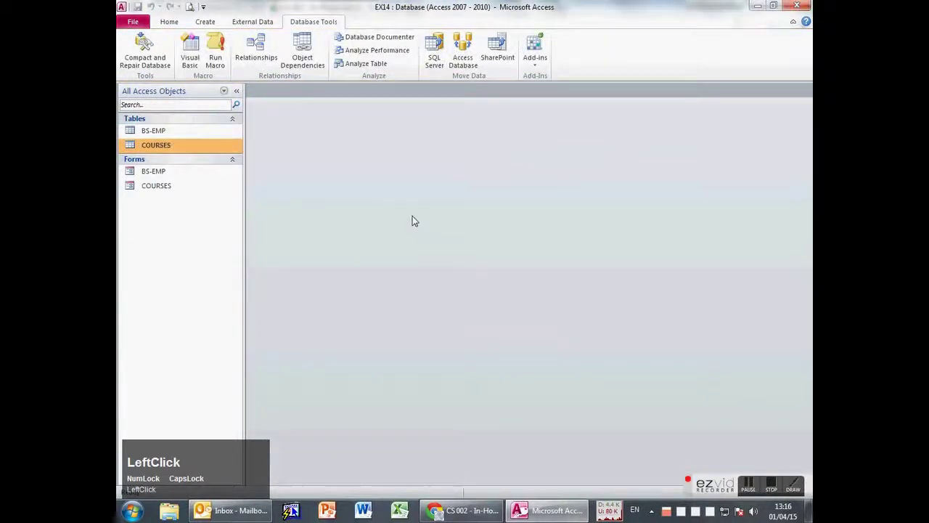
Step: Open the BS-EMP and COURSES tables and compare their T-ID values
double_click(160, 133)
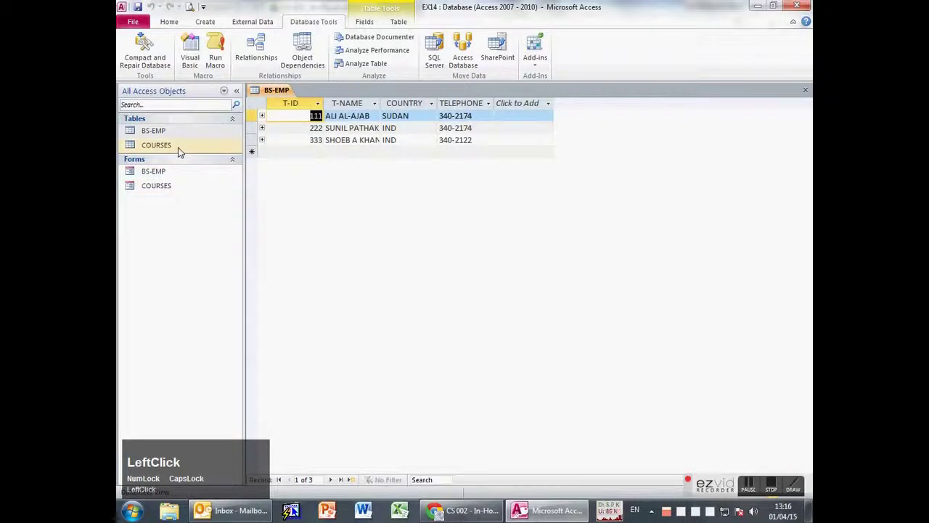
double_click(156, 145)
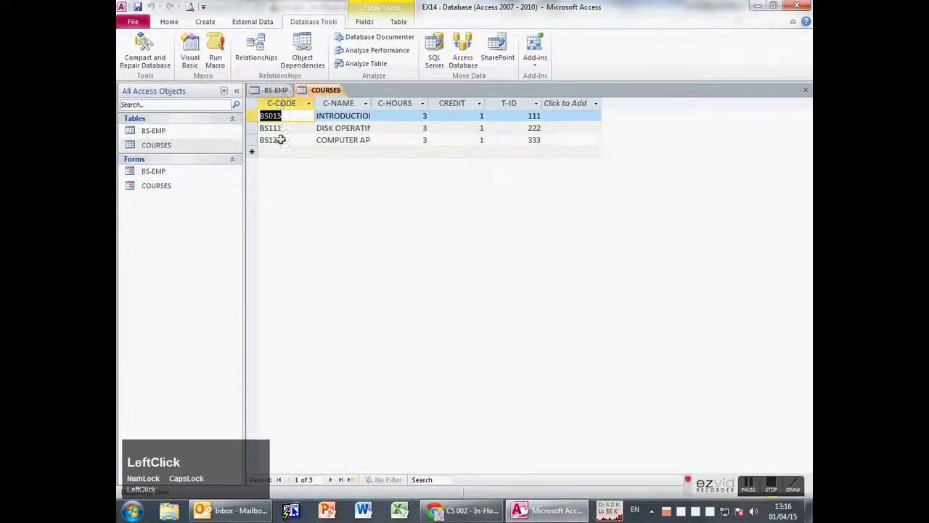
left_click(276, 90)
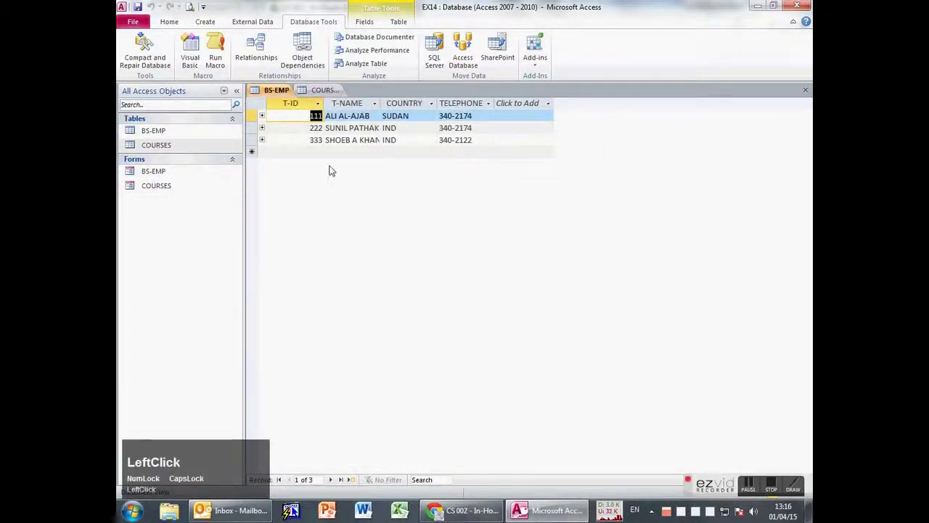
left_click(308, 91)
Step: Set the T-ID of course BS122 to 444 in the COURSES table and commit the record
left_click(533, 139)
double_click(537, 139)
type("444")
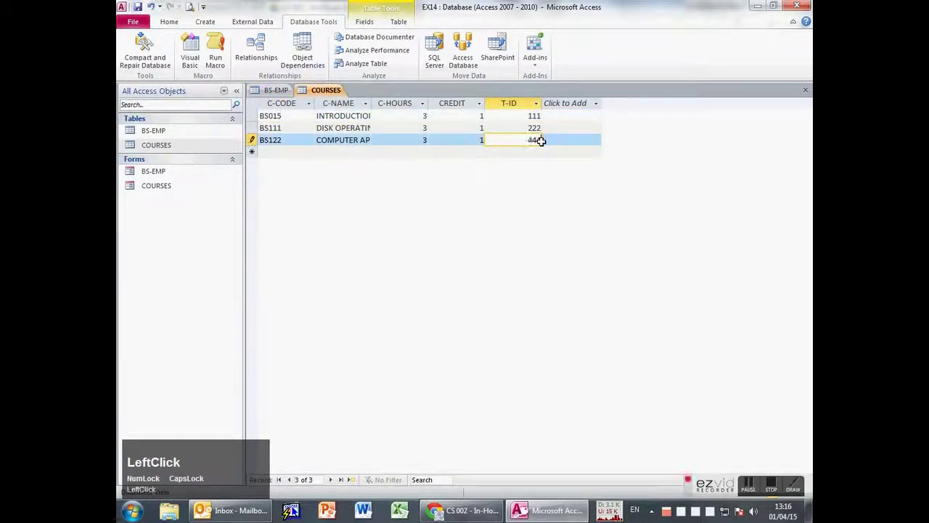
left_click(506, 151)
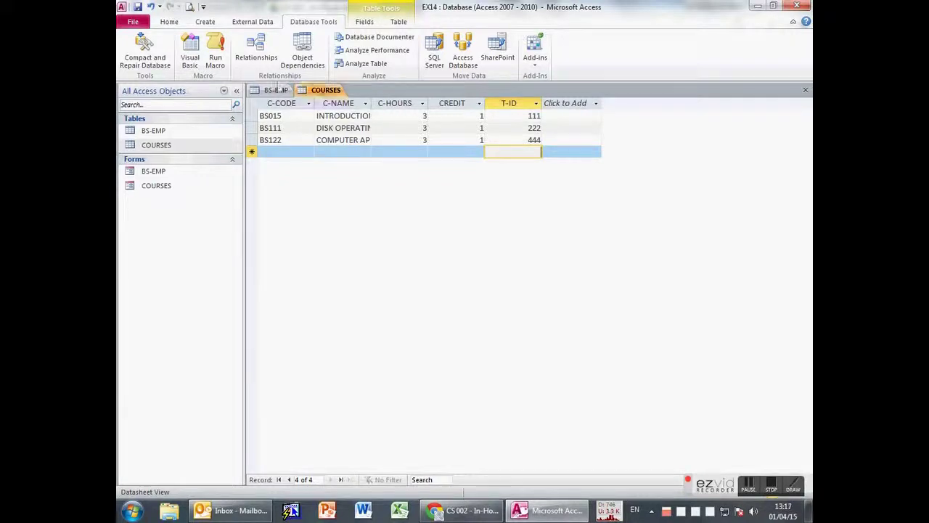
Step: Check the BS-EMP table for the matching T-ID and fit the T-NAME column width to its contents
left_click(276, 90)
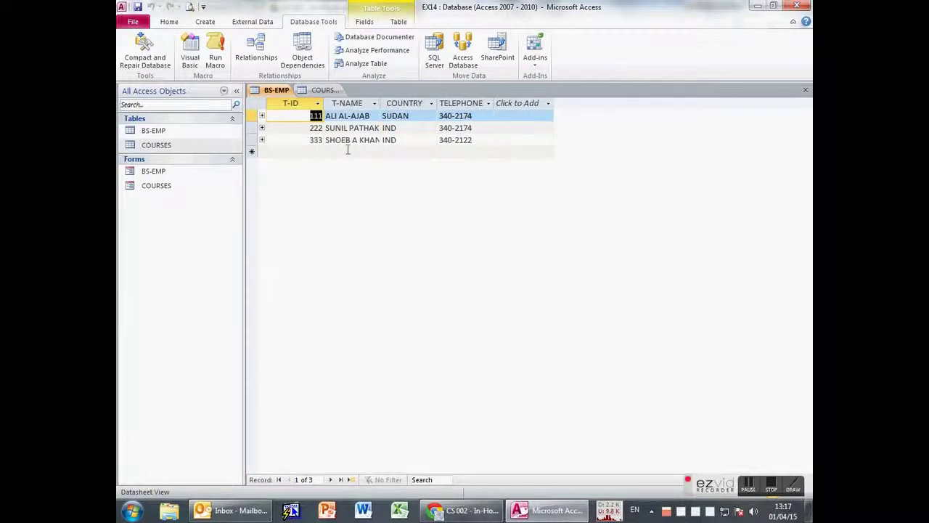
double_click(379, 103)
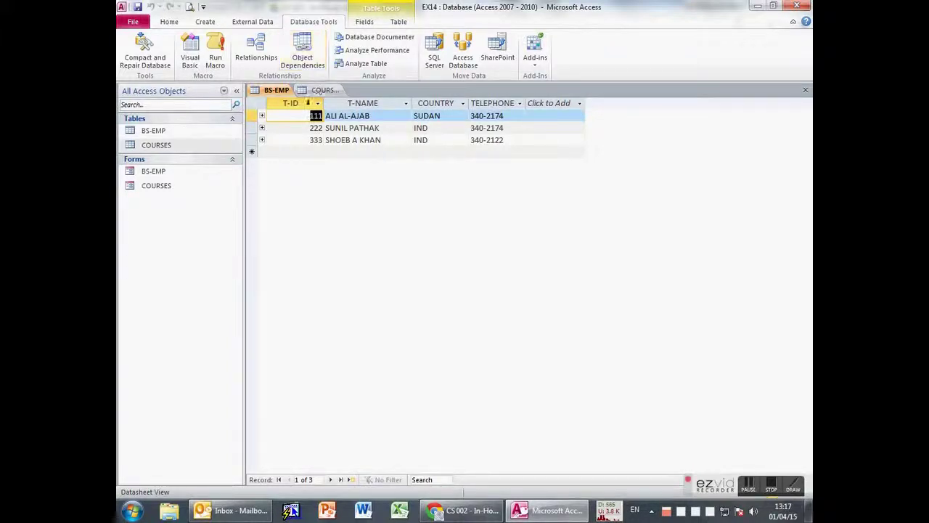
Step: Set the T-ID of course BS122 to 333 and close both tables, saving the layout changes
left_click(324, 90)
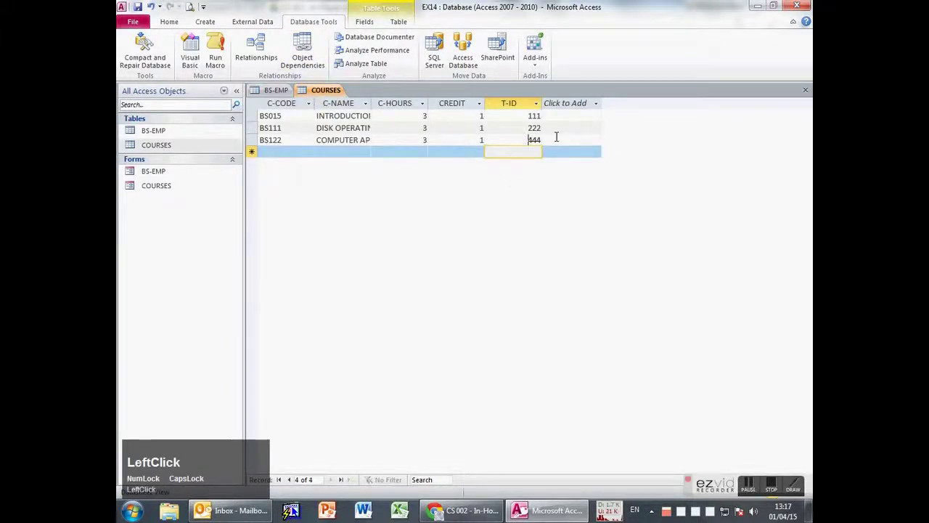
key("Up")
type("333")
middle_click(324, 89)
middle_click(280, 90)
left_click(416, 284)
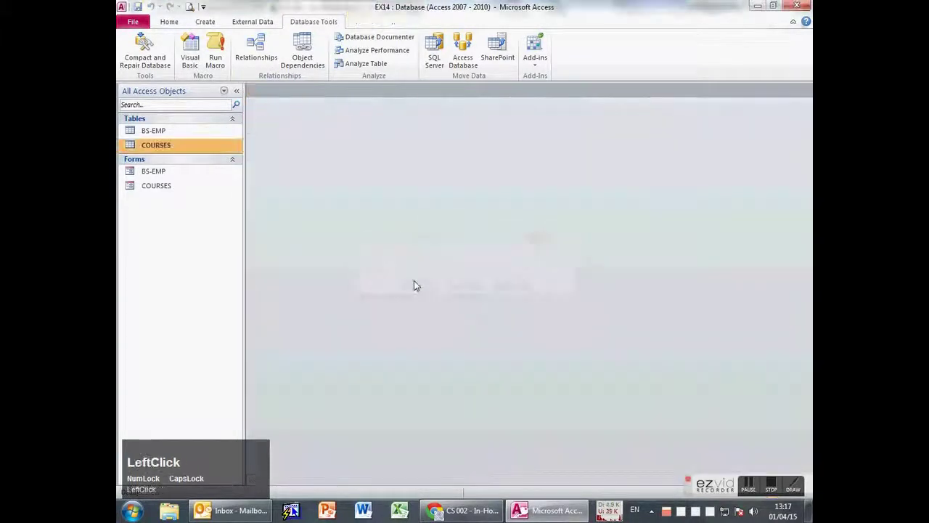
Step: Enforce referential integrity on the T-ID relationship between BS-EMP and COURSES, and close the relationships layout
left_click(255, 51)
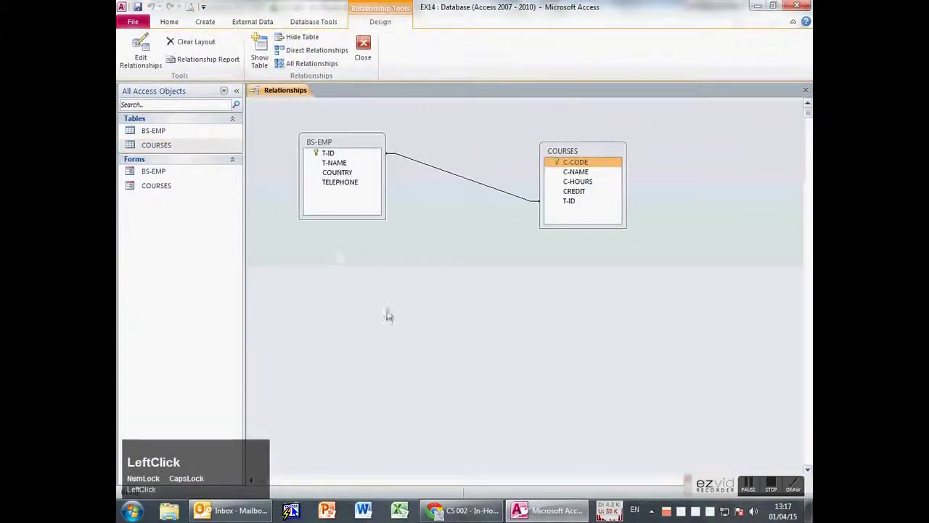
right_click(471, 180)
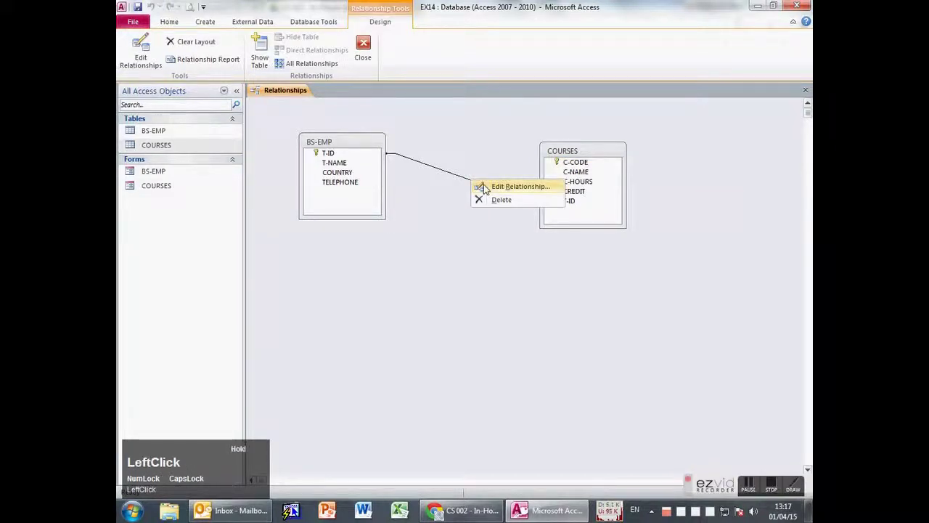
left_click(484, 187)
left_click(372, 206)
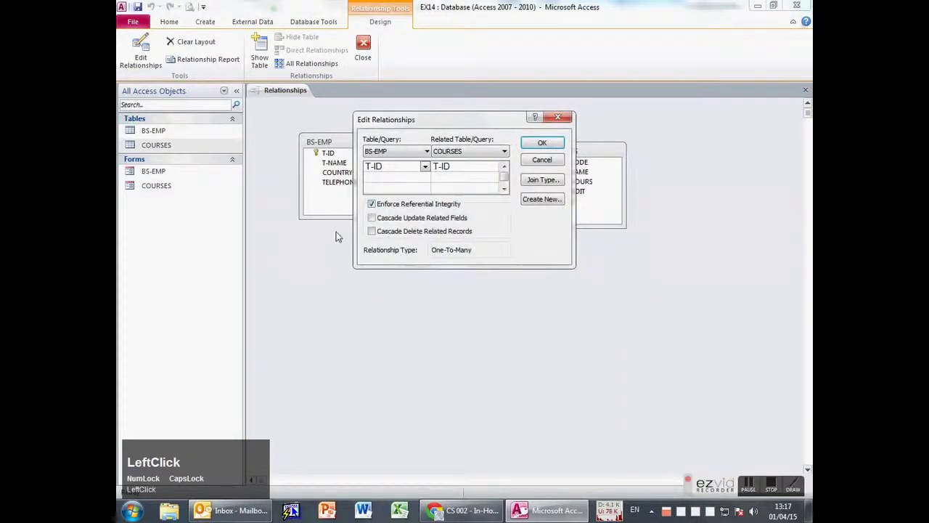
left_click(554, 143)
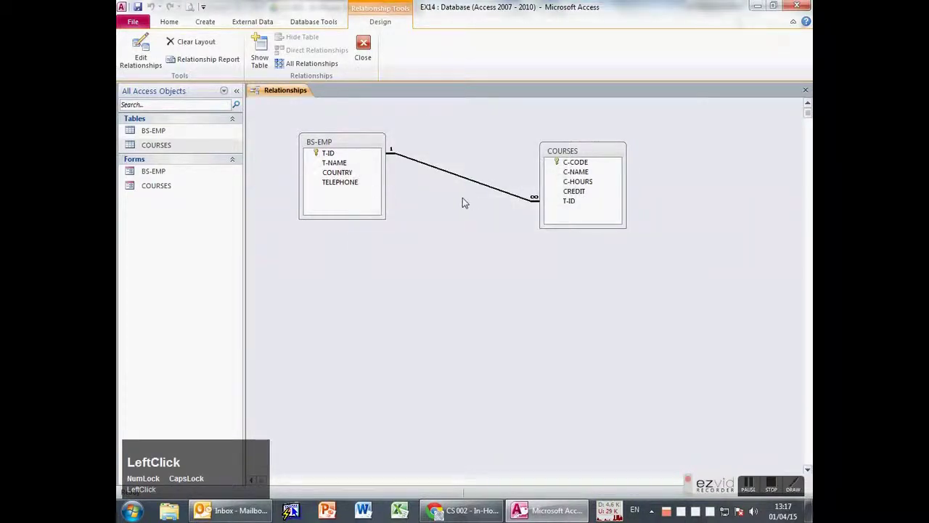
left_click(363, 48)
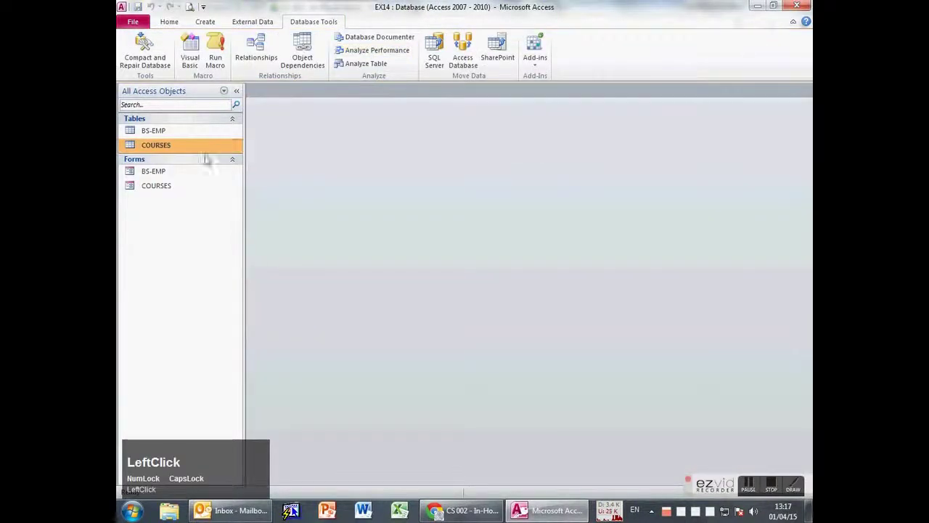
Step: In the COURSES table, try T-ID 444 for course BS122, discard it, and commit the record with T-ID 111
left_click(157, 149)
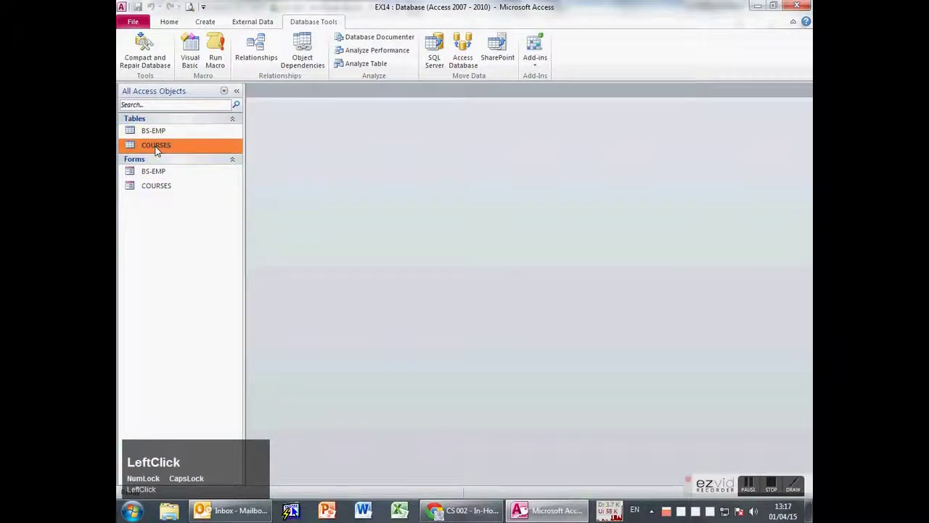
double_click(156, 149)
left_click(536, 139)
type("444")
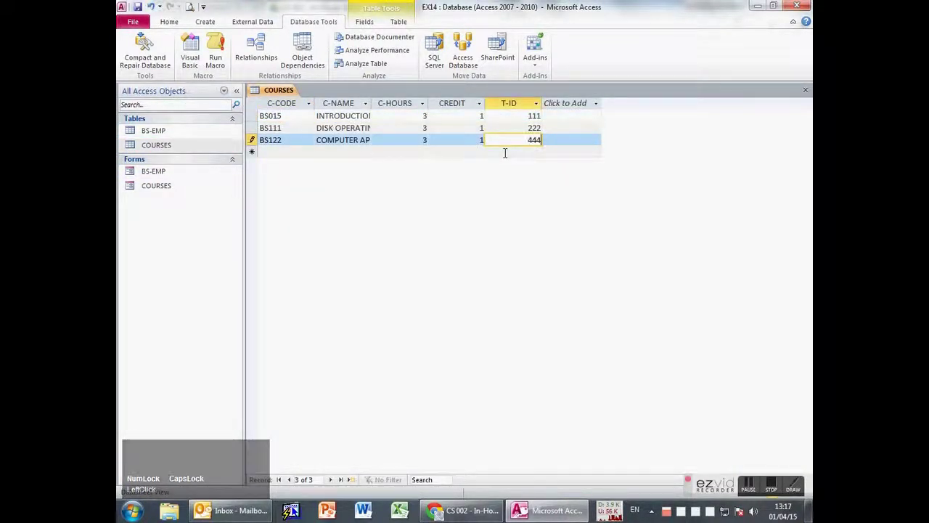
left_click(504, 151)
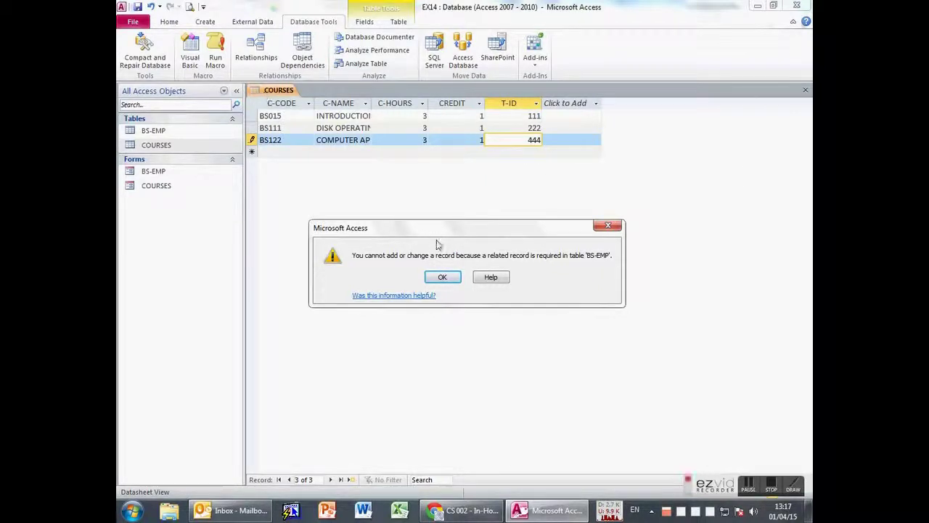
key("Escape")
left_click(549, 141)
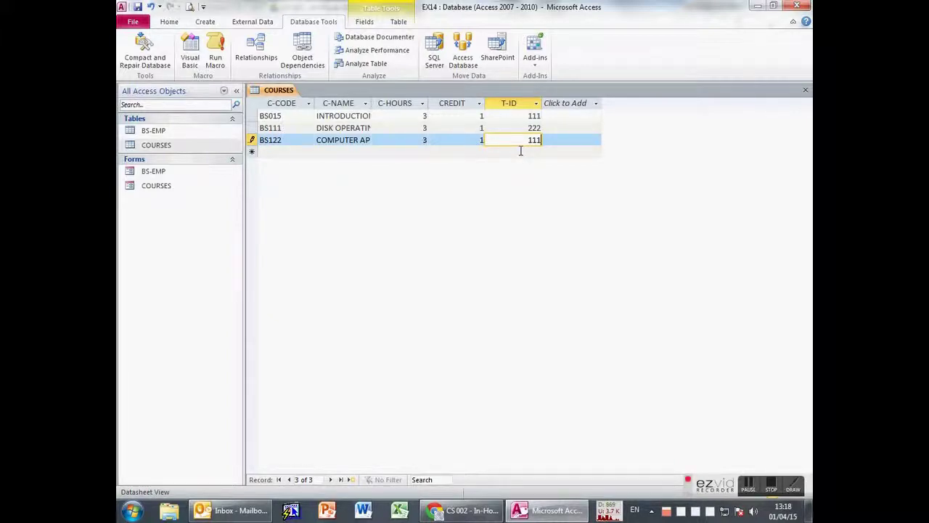
left_click(514, 151)
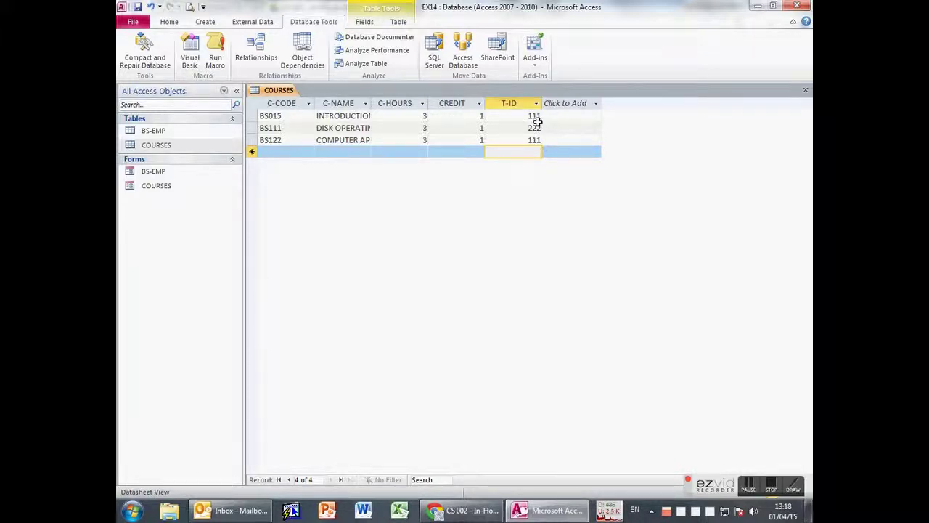
Step: Try to commit T-ID 555 for course BS122, and re-enter 111 in its place
left_click(561, 142)
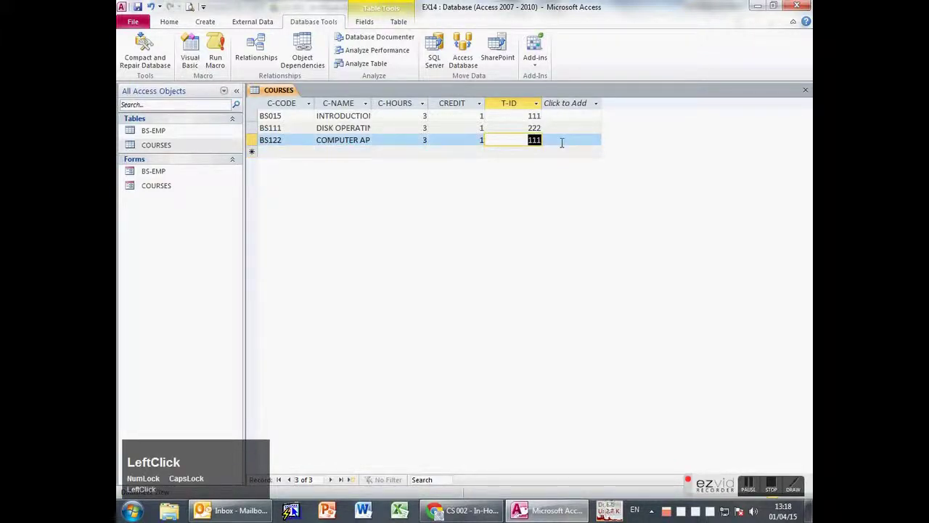
type("555")
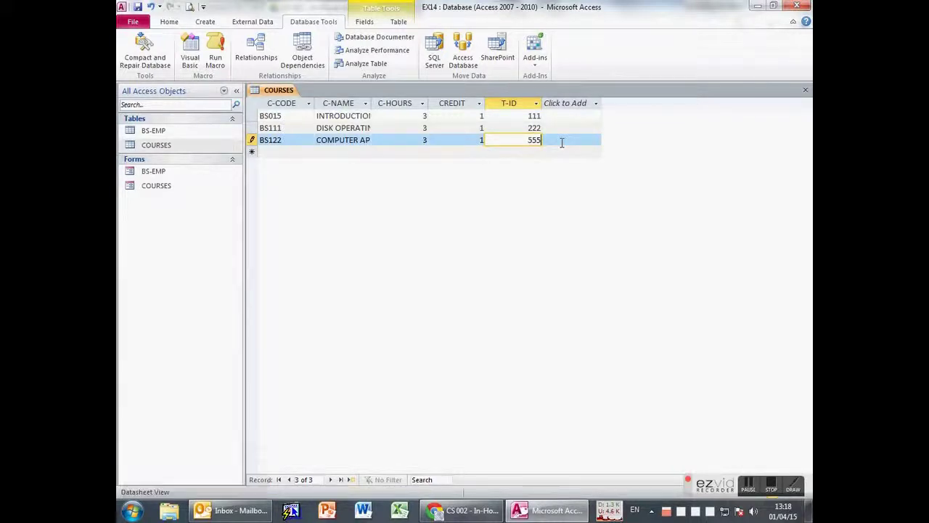
left_click(517, 151)
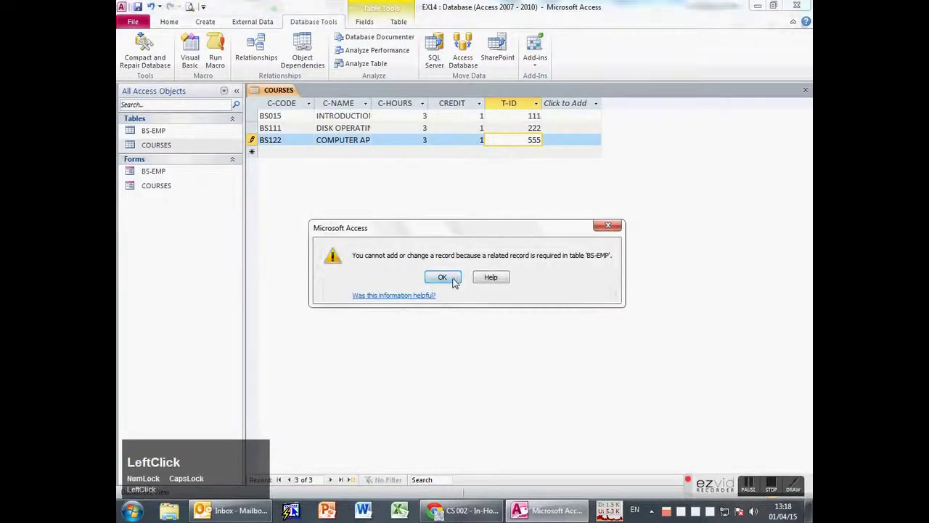
left_click(458, 276)
double_click(530, 140)
type("111")
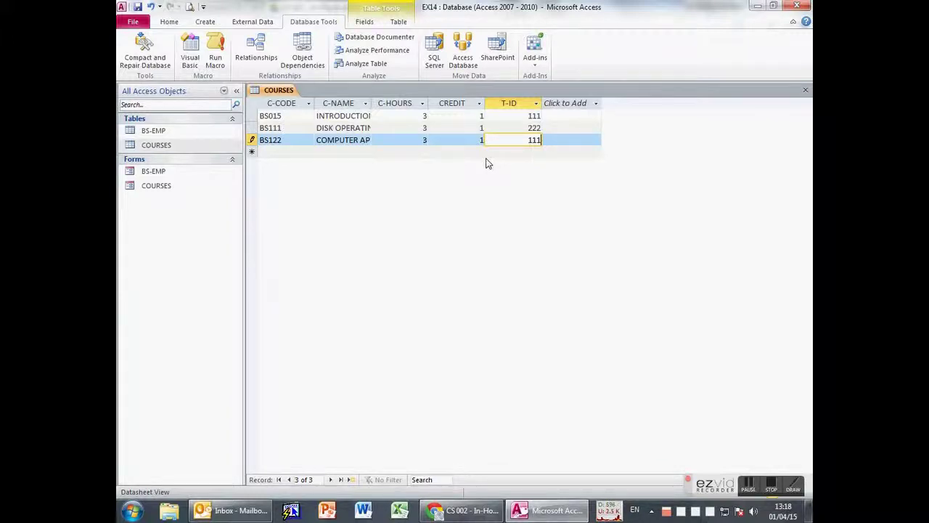
key("Return")
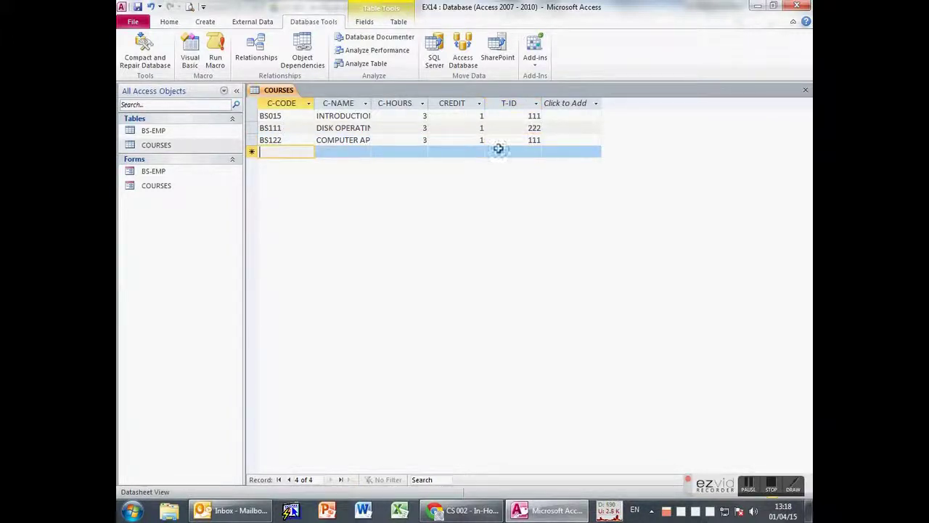
Step: Try once more to change the T-ID of course BS122 to 555, and discard the edit
left_click(272, 115)
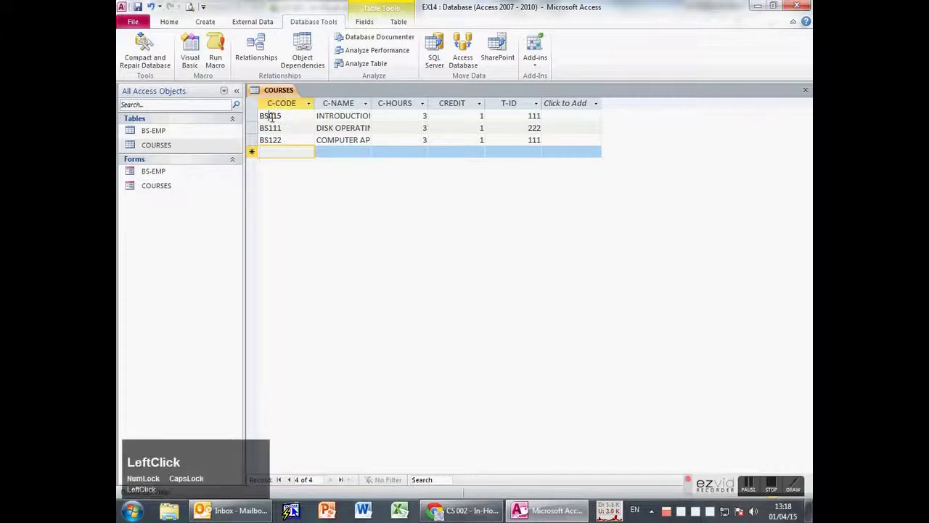
left_click(280, 142)
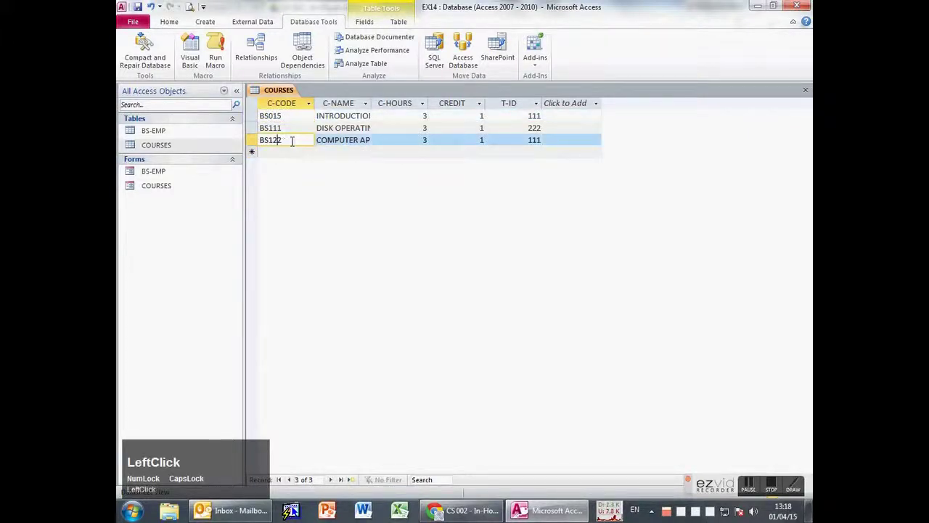
left_click(543, 141)
key("shift+Home")
type("55")
left_click(568, 138)
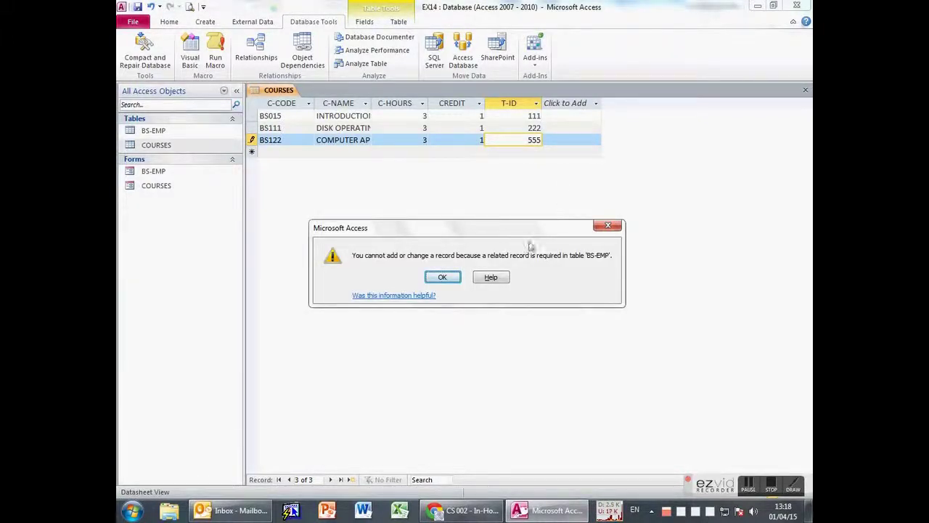
left_click(443, 277)
key("Escape")
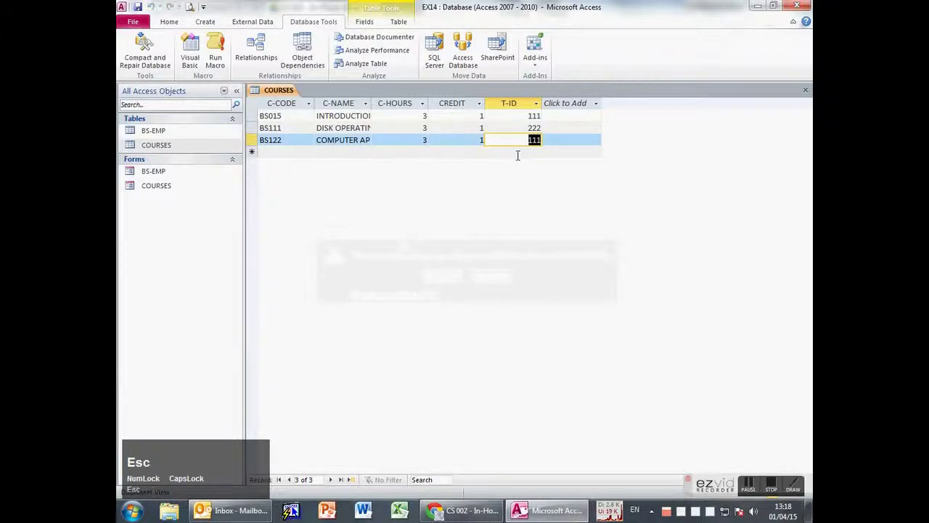
Step: Close the COURSES table and read the form and query requirements in the Exercise 8 PDF in Chrome
middle_click(282, 93)
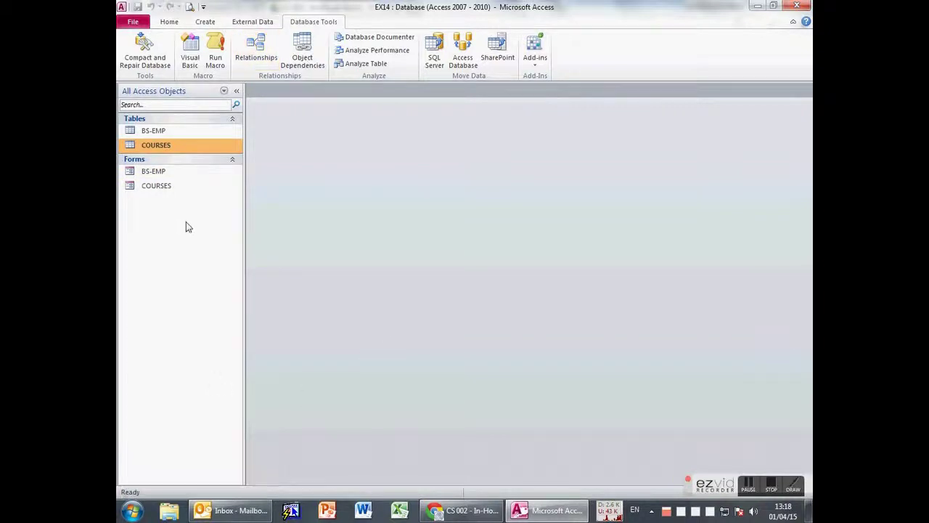
left_click(534, 512)
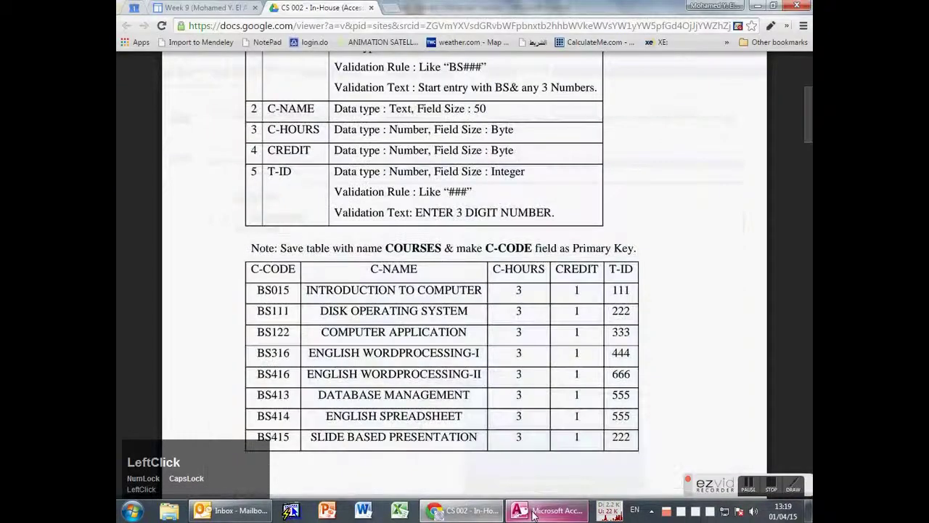
scroll(554, 327, "down", 8)
scroll(556, 329, "down", 10)
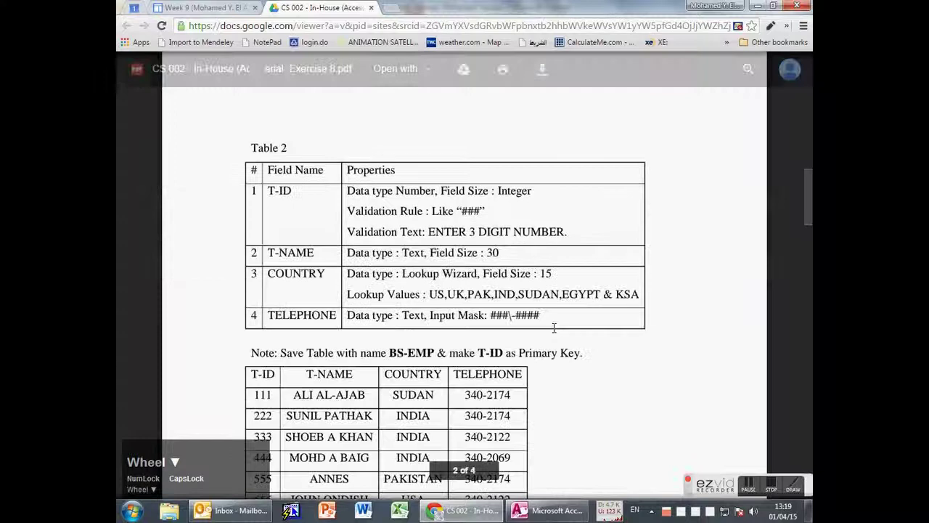
scroll(552, 330, "down", 10)
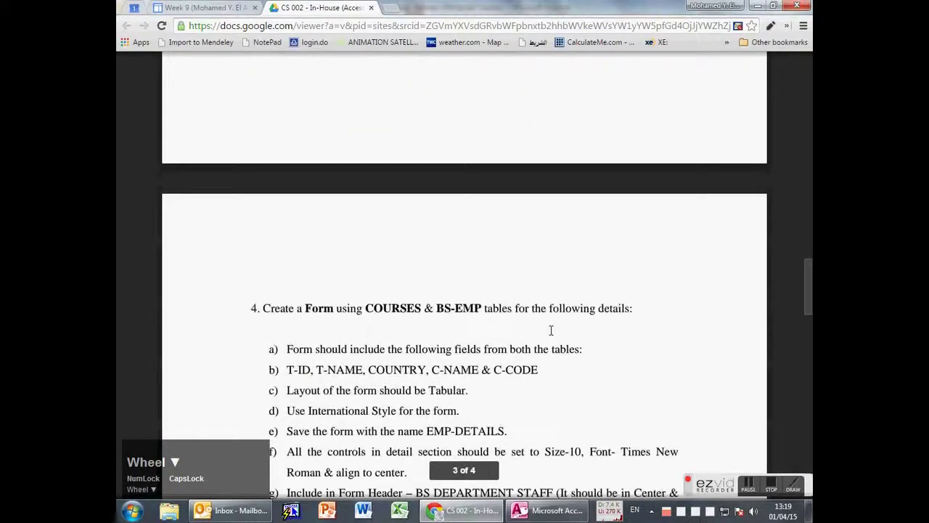
scroll(541, 330, "up", 3)
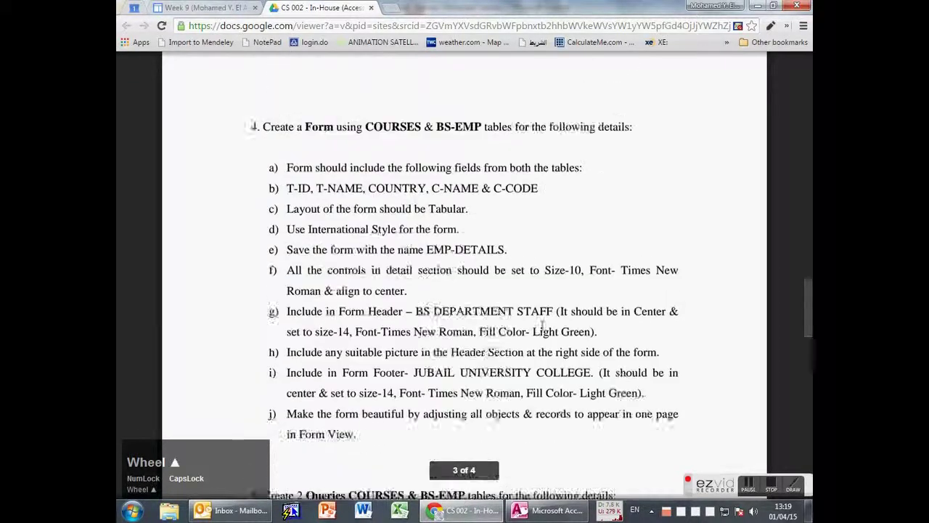
scroll(299, 191, "down", 1)
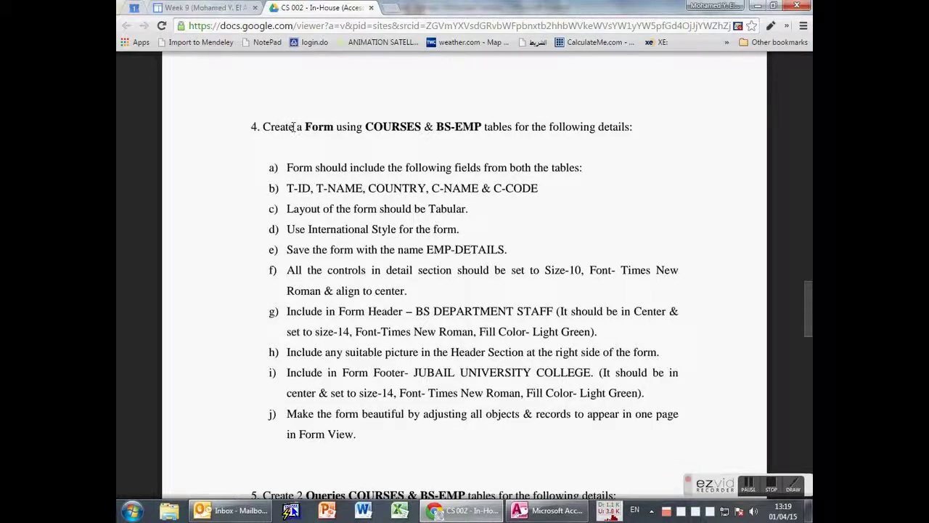
scroll(328, 193, "down", 6)
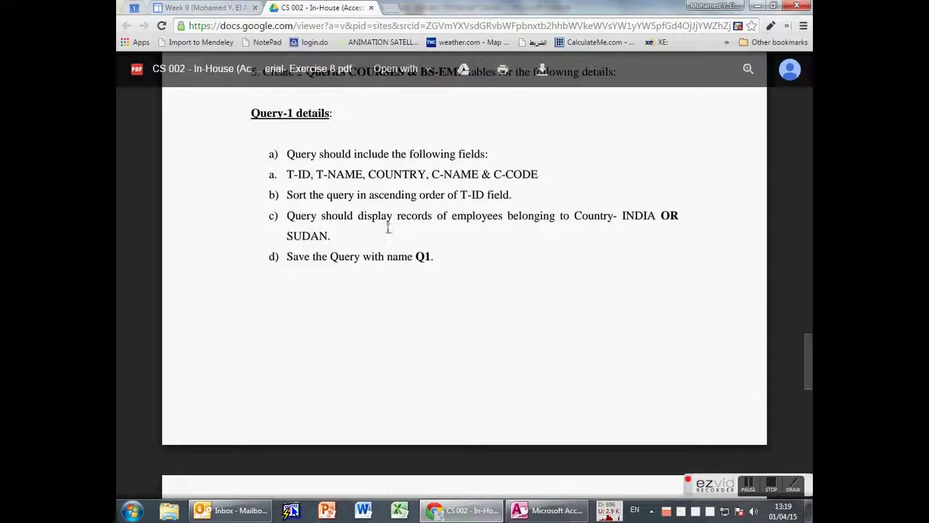
scroll(404, 222, "down", 1)
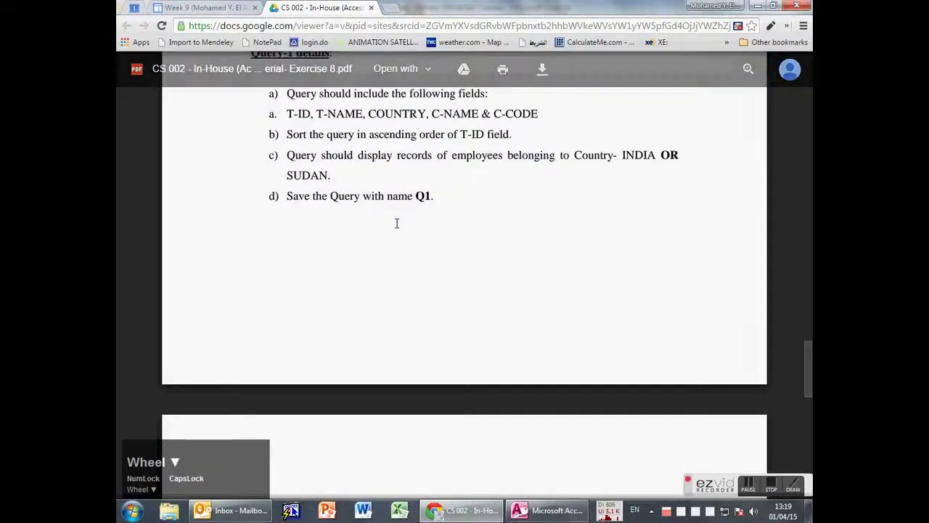
scroll(400, 222, "up", 1)
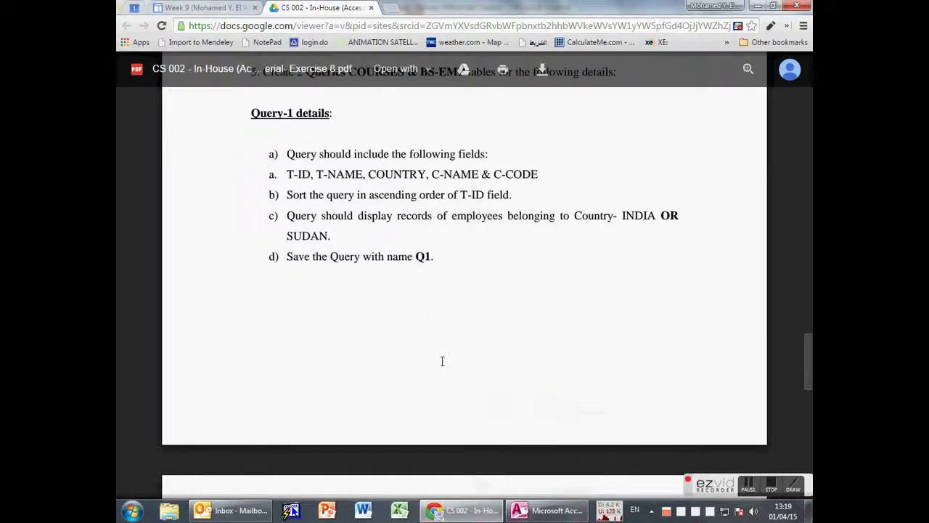
scroll(552, 313, "down", 10)
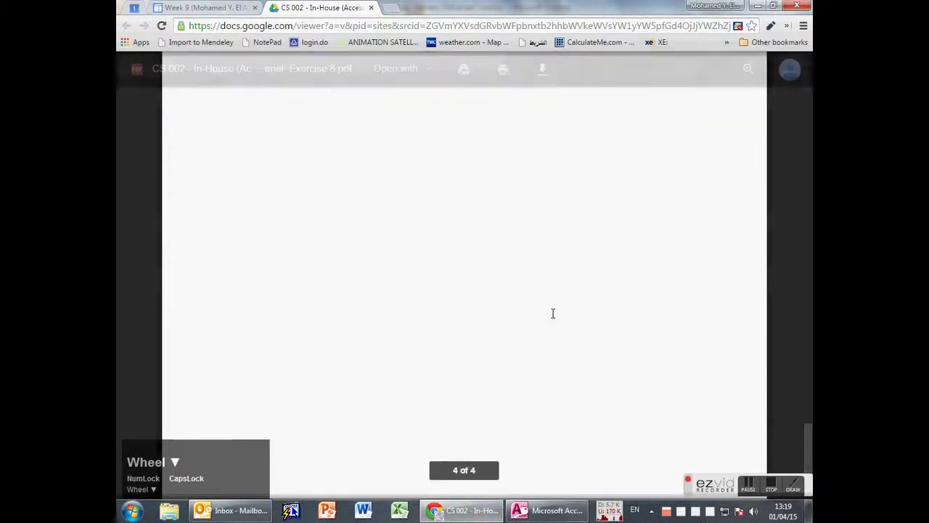
scroll(553, 313, "up", 5)
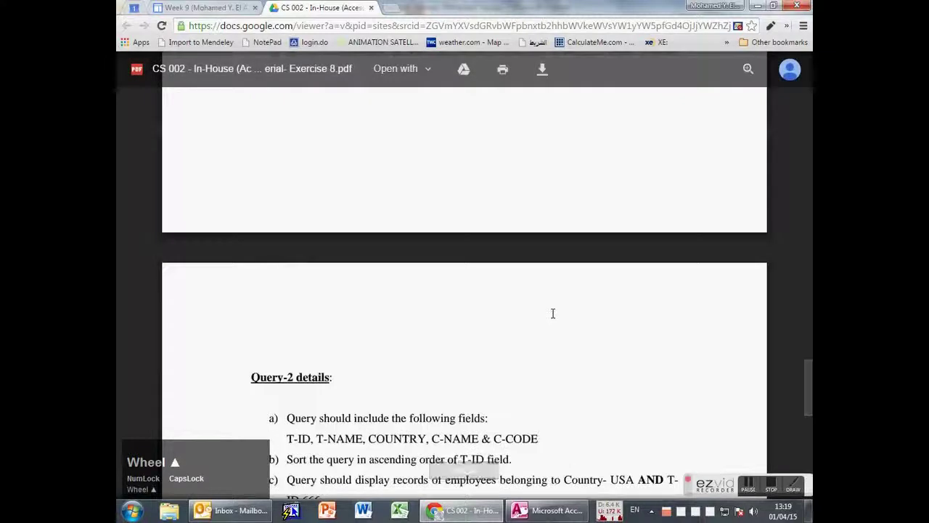
scroll(553, 313, "up", 5)
scroll(541, 314, "down", 1)
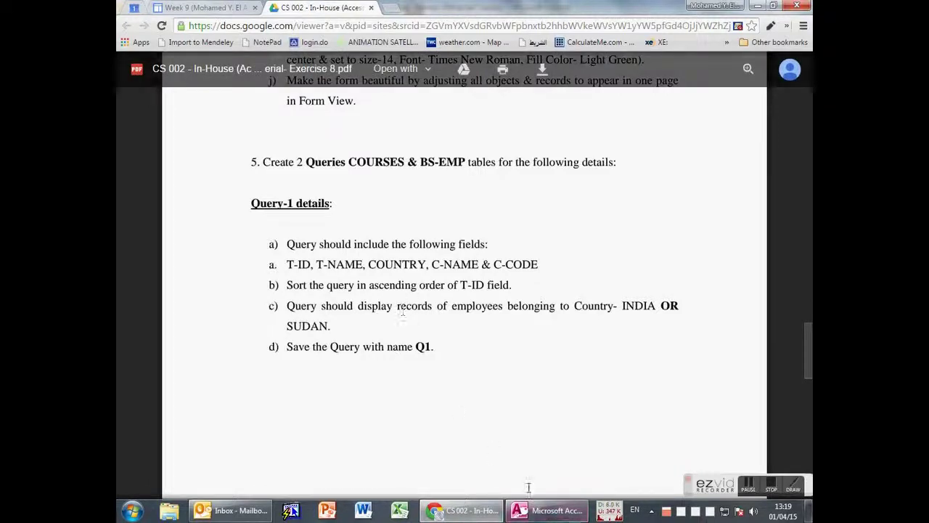
Step: Switch to Access and create a new query in design view containing the BS-EMP and COURSES tables
left_click(519, 512)
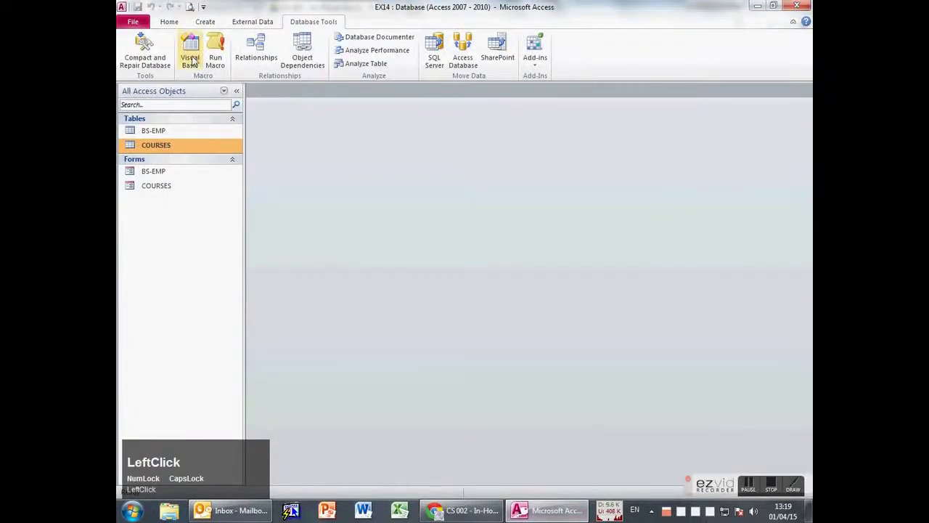
left_click(211, 24)
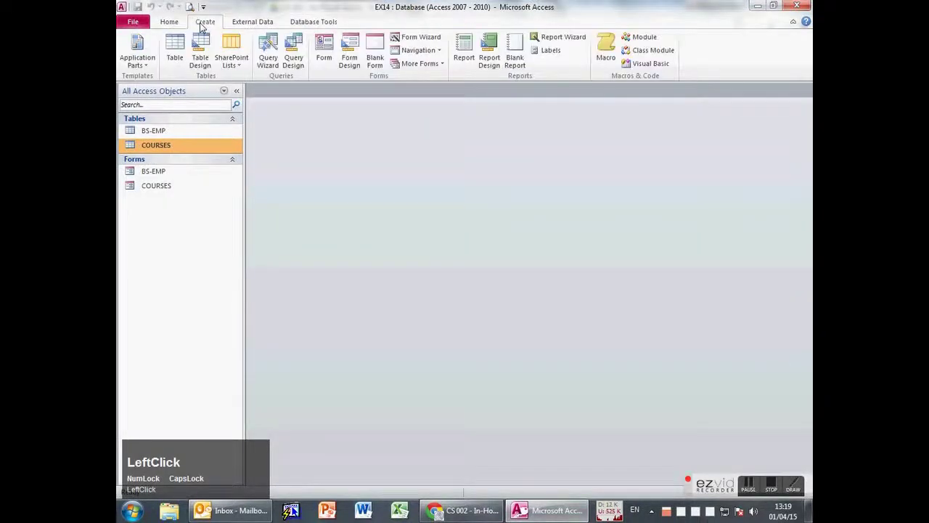
left_click(294, 61)
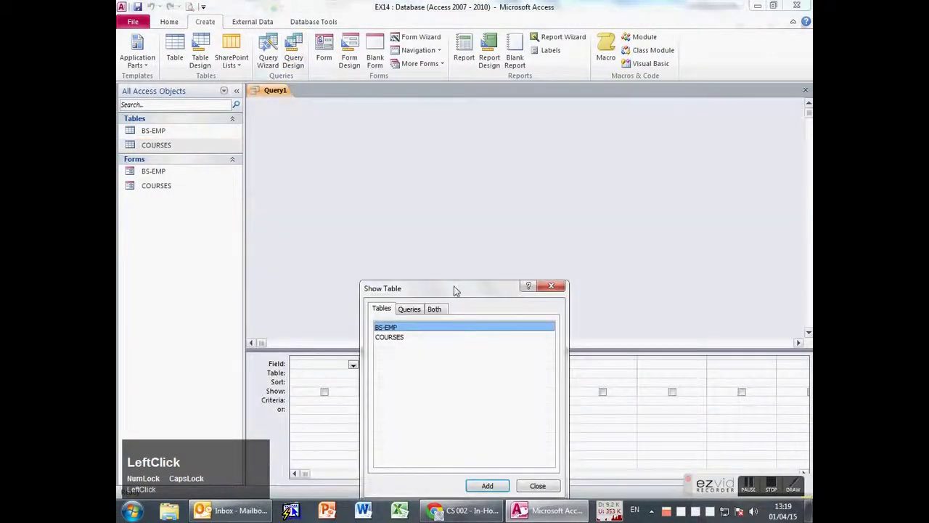
key("alt+Tab")
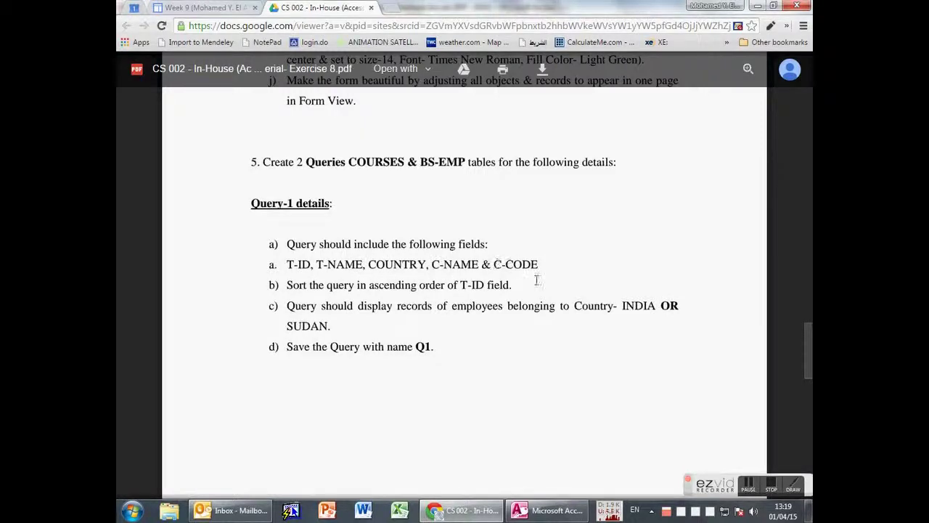
key("alt+Tab")
left_click_drag(458, 285, 501, 171)
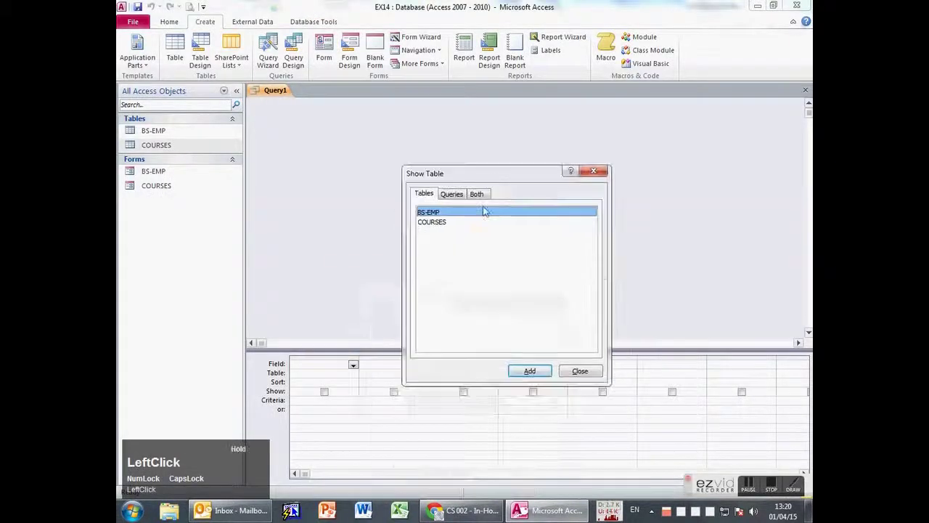
left_click(445, 222, "shift")
left_click(530, 371)
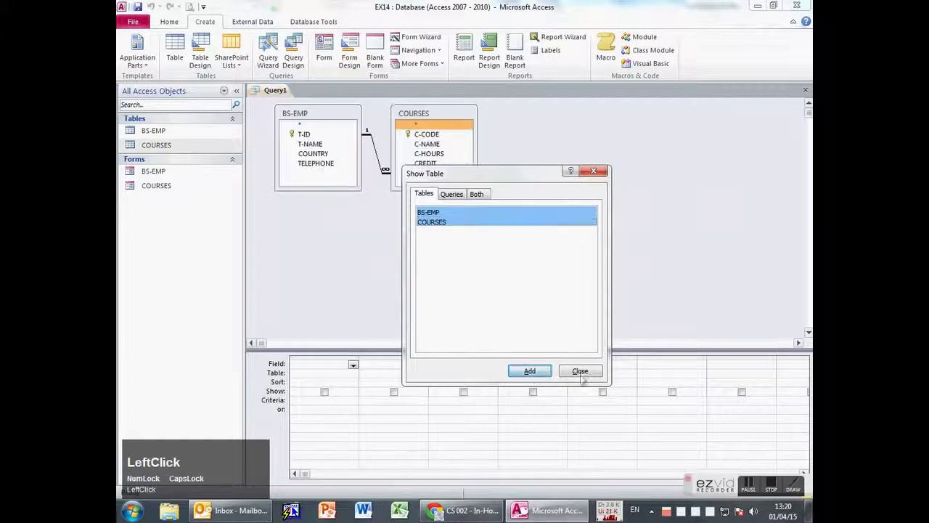
left_click(580, 372)
Step: Spread the COURSES and BS-EMP field lists apart in the query design and check the required Query-1 fields in the Exercise 8 PDF
left_click_drag(431, 110, 518, 114)
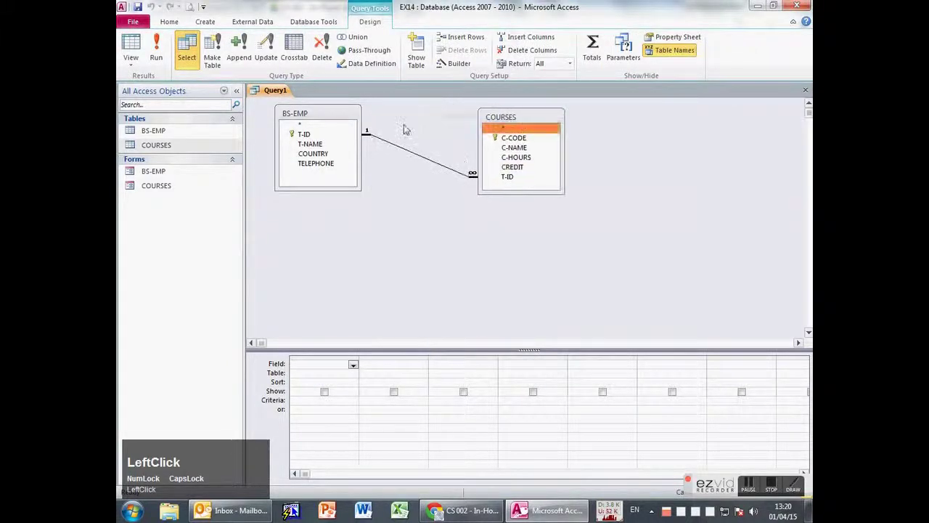
left_click_drag(326, 116, 330, 140)
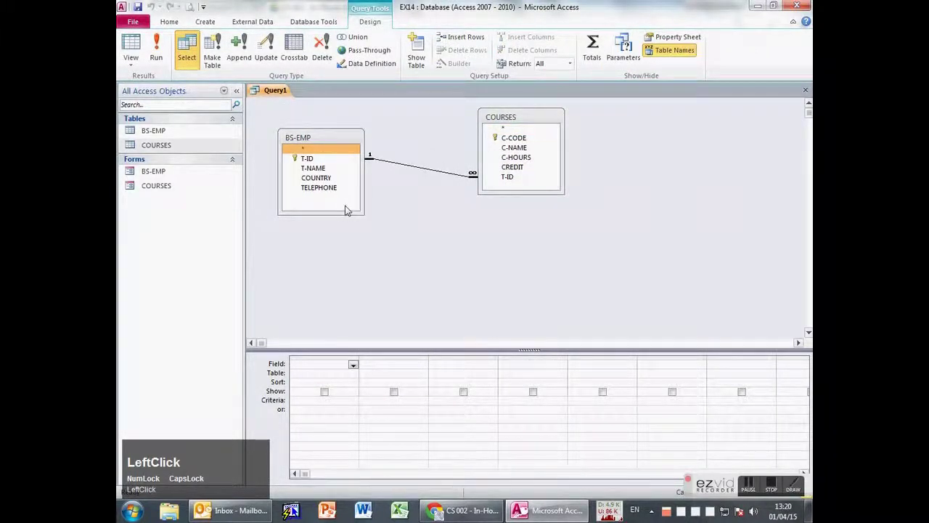
key("alt+Tab")
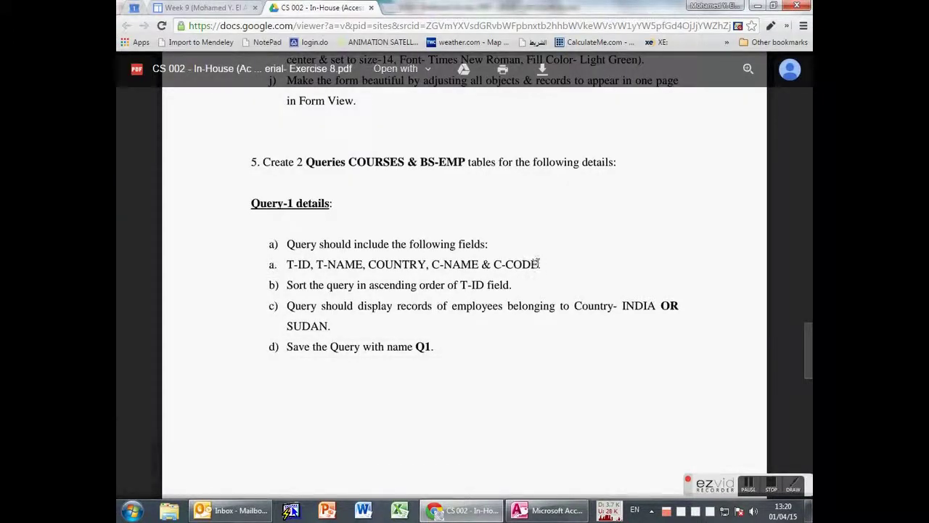
key("alt+Tab")
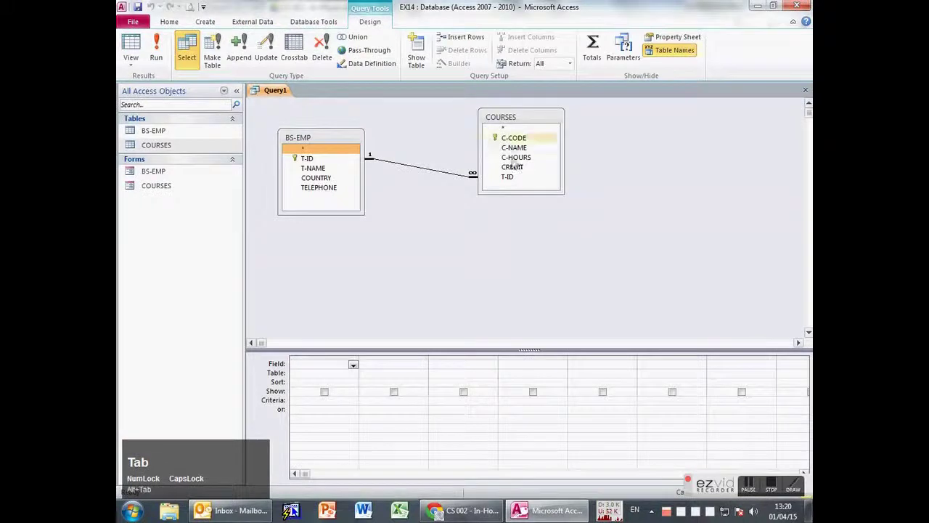
key("alt+Tab")
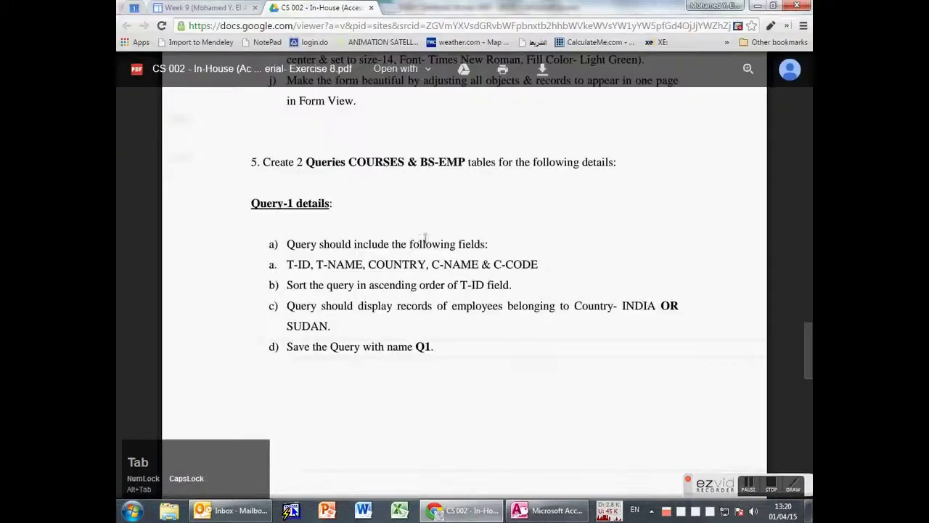
key("alt+Tab")
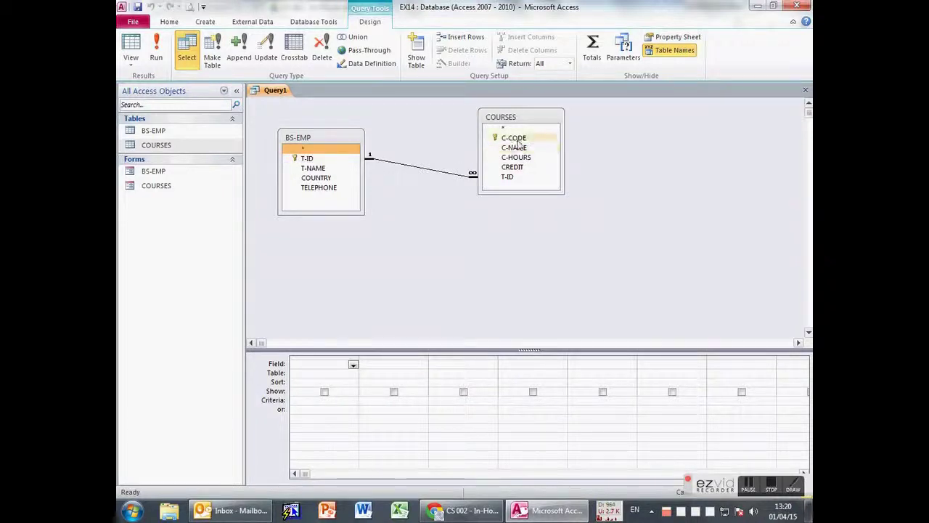
key("alt+Tab")
key("alt+Tab")
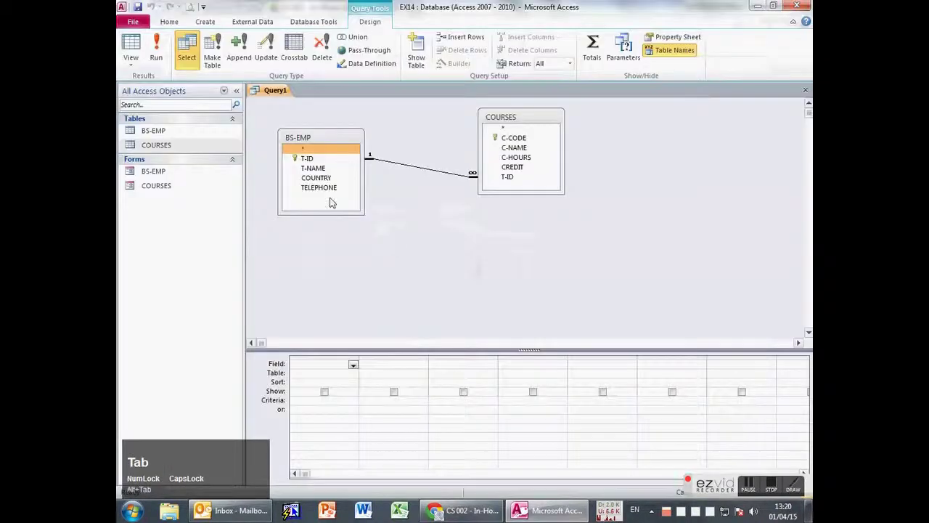
Step: Add T-ID, T-NAME and COUNTRY from BS-EMP as the first three query columns, following the PDF's field order
left_click(311, 165)
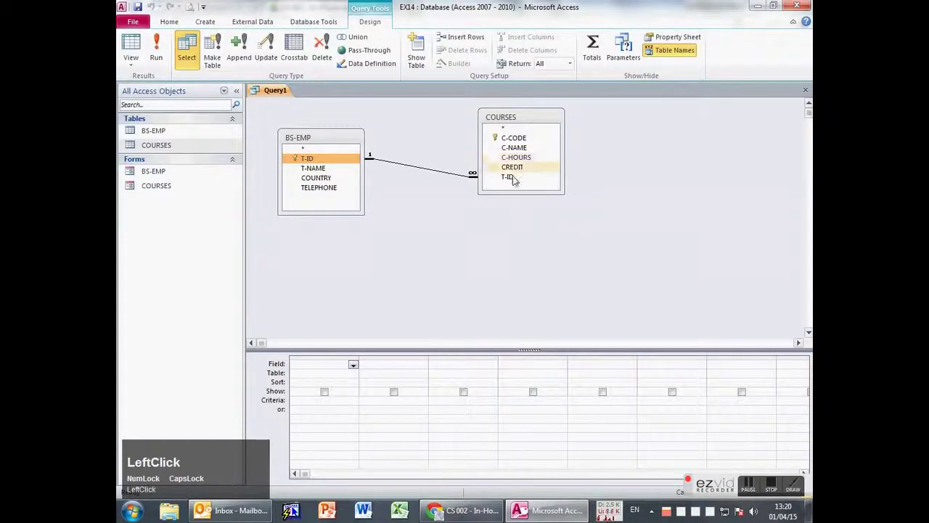
left_click(511, 178)
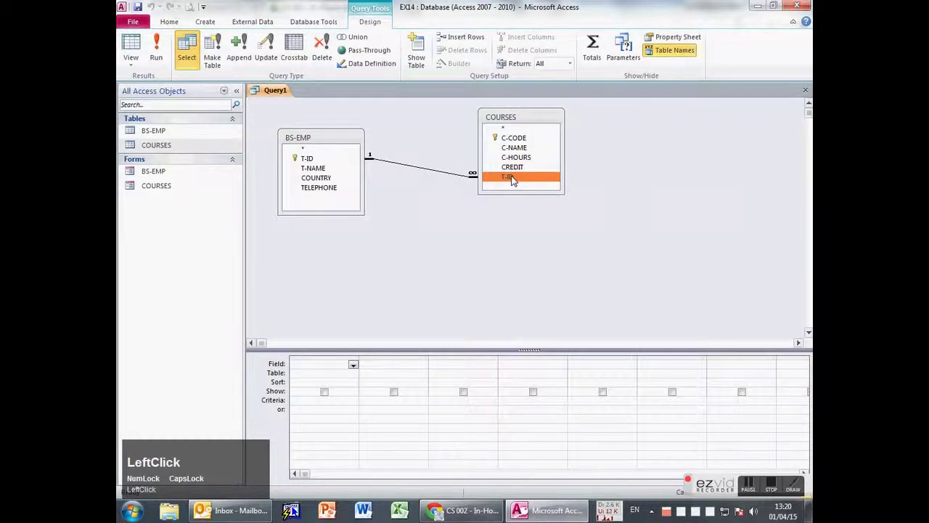
left_click(305, 158)
left_click_drag(403, 266, 319, 366)
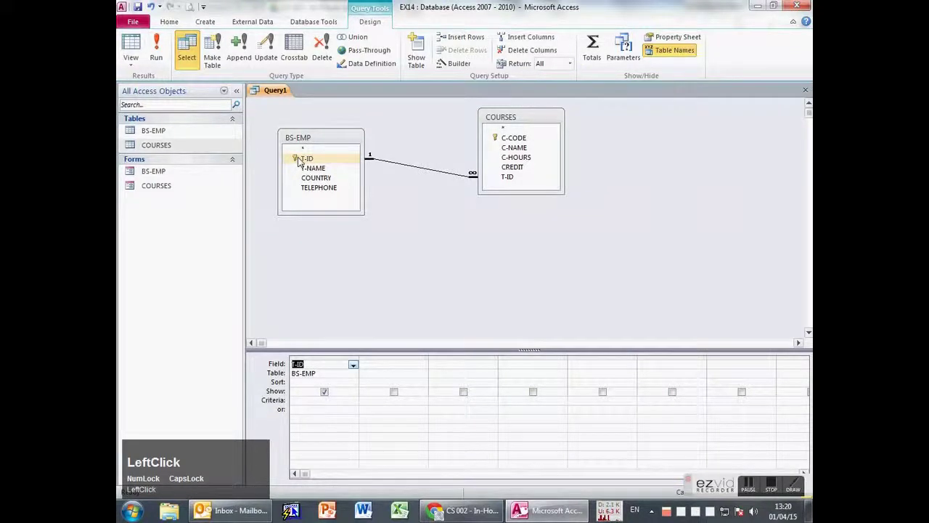
key("alt+Tab")
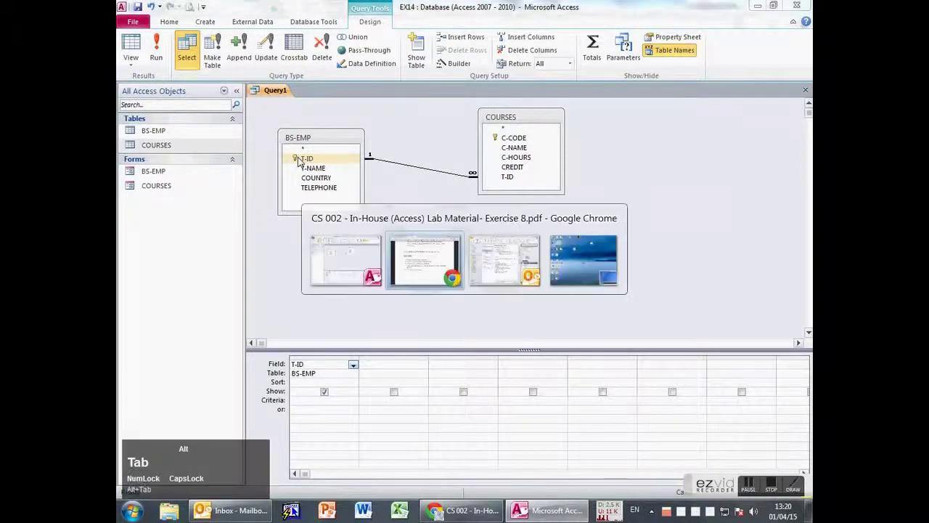
key("alt+Tab")
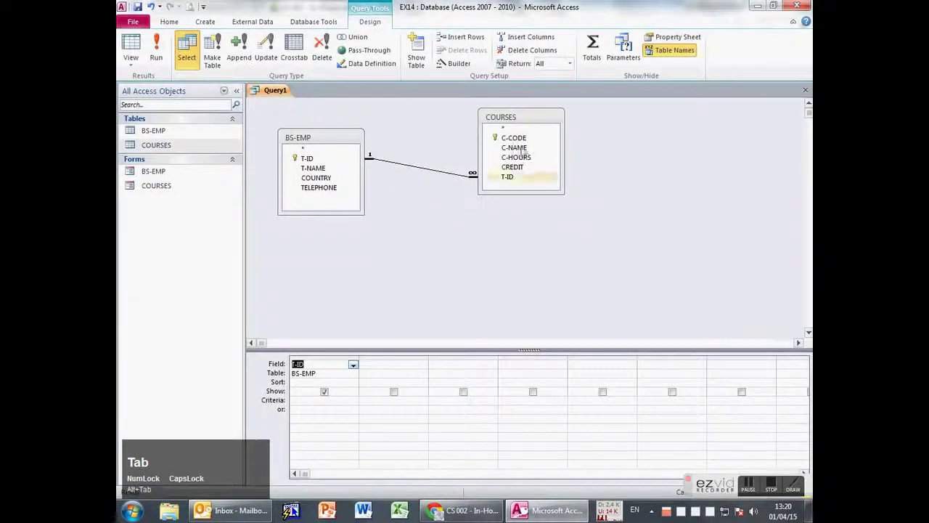
left_click_drag(314, 170, 378, 367)
key("alt+Tab")
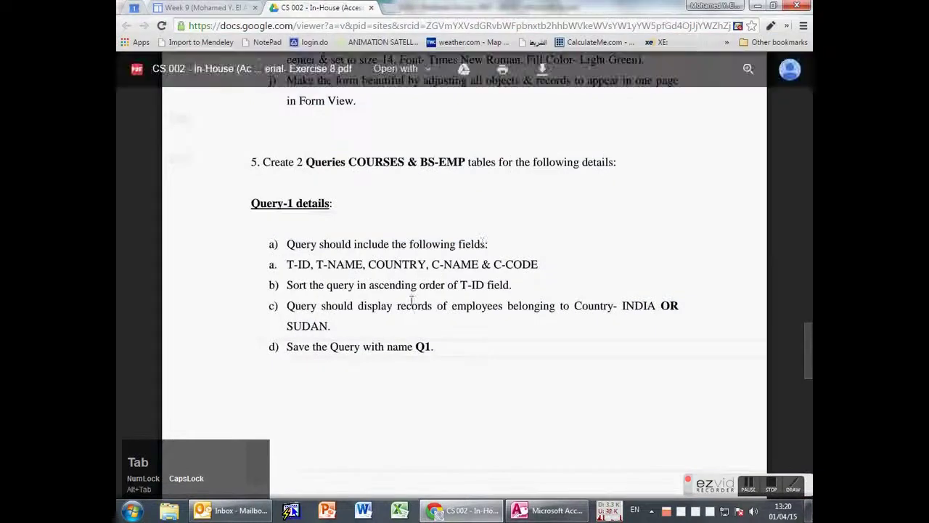
key("alt+Tab")
left_click_drag(315, 178, 457, 366)
key("alt+Tab")
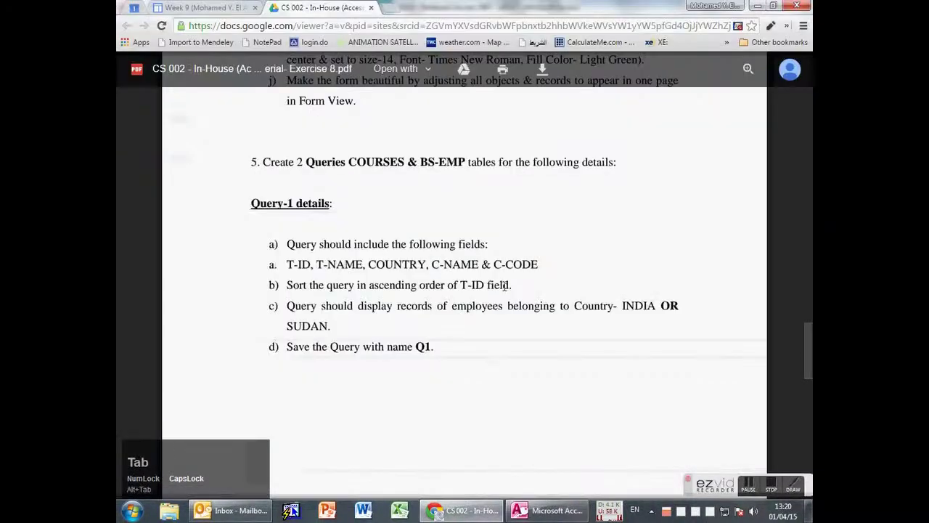
key("alt+Tab")
left_click_drag(517, 147, 592, 367)
key("alt+Tab")
key("alt+Tab")
left_click_drag(513, 138, 533, 358)
key("Delete")
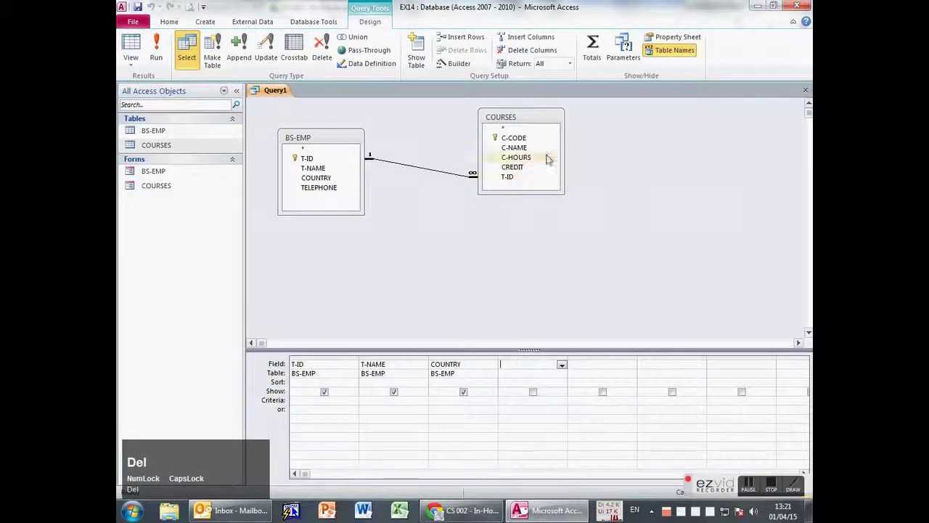
Step: Add C-NAME and C-CODE from the COURSES table as the fourth and fifth query columns
double_click(515, 147)
double_click(518, 139)
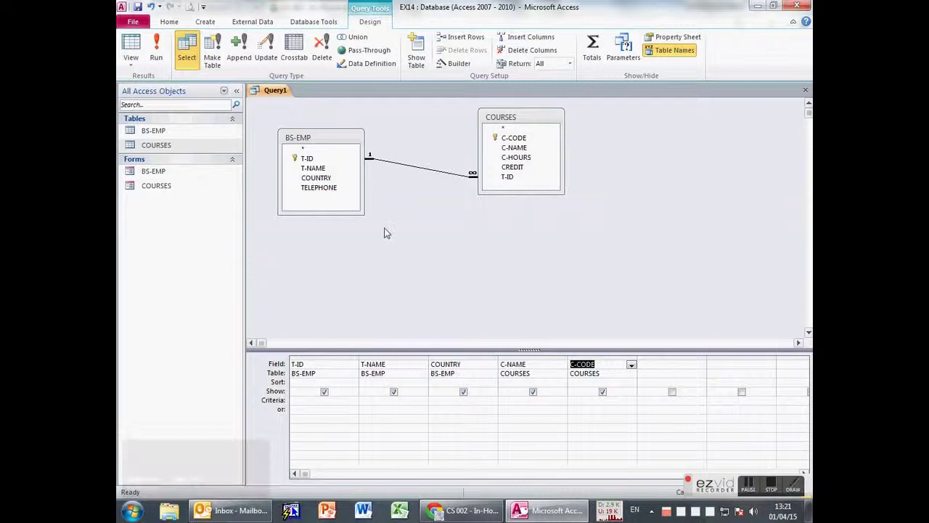
Step: Check the sort requirement in the PDF and sort the query by T-ID in ascending order
key("alt+Tab")
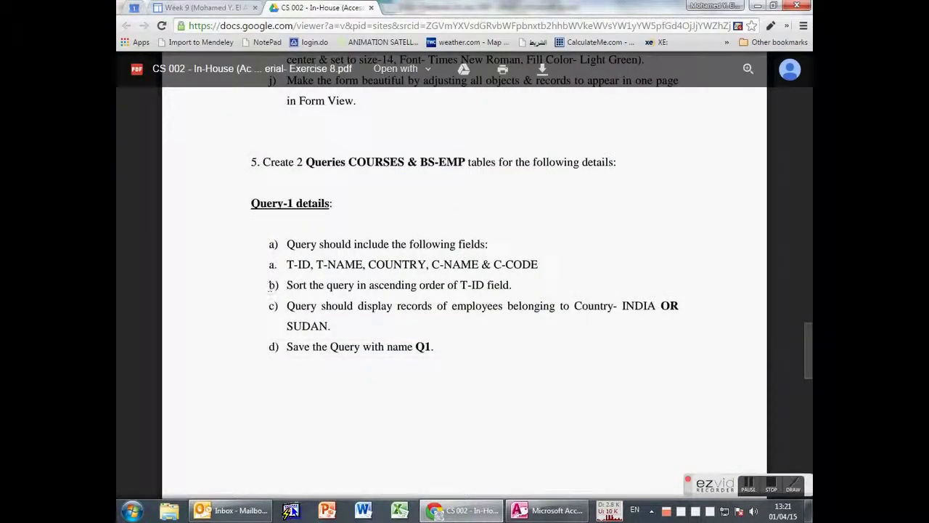
key("alt+Tab")
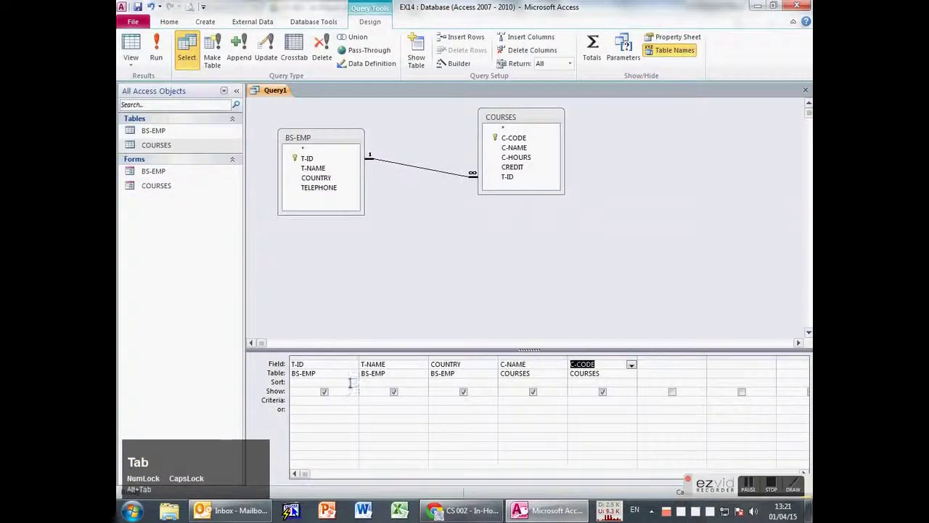
left_click(353, 382)
left_click(308, 391)
Step: Check the country condition in the PDF and enter ind as the COUNTRY criterion with SUDAN as the alternative on the row below
key("alt+Tab")
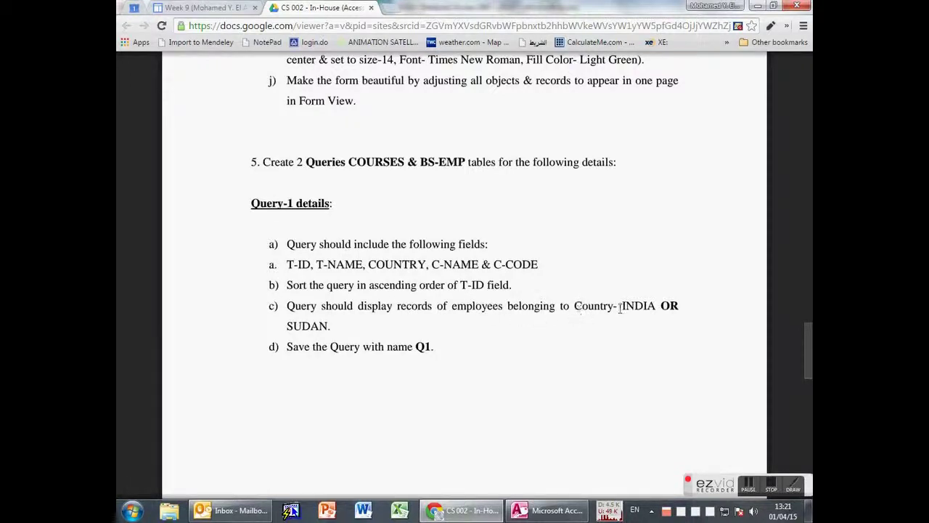
key("alt+Tab")
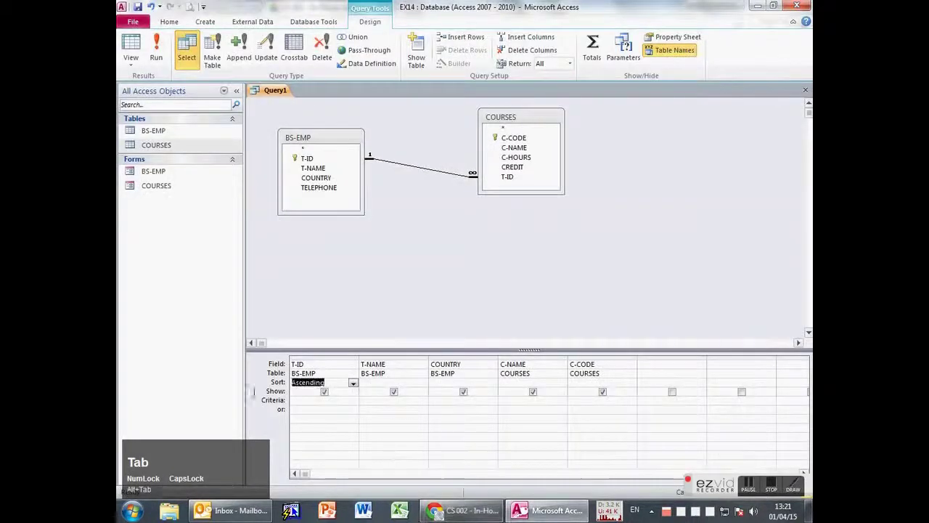
left_click(438, 400)
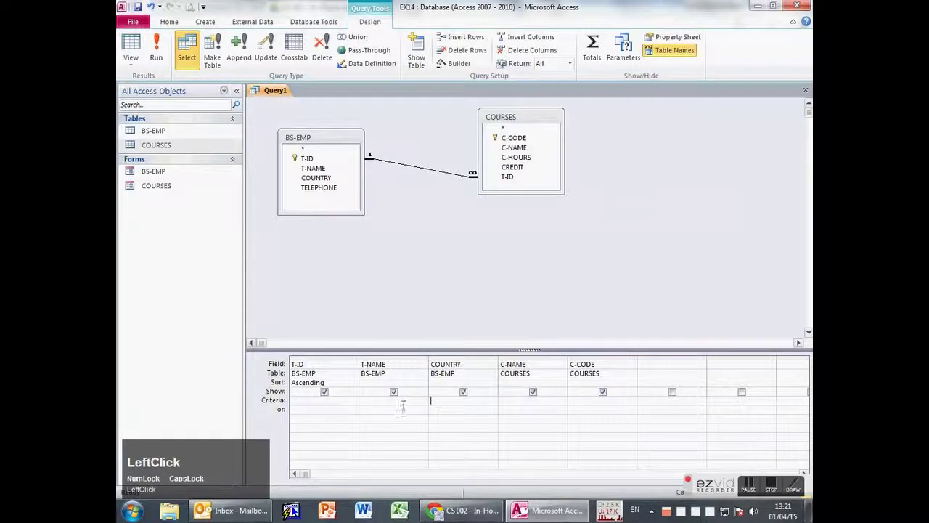
type("Indi")
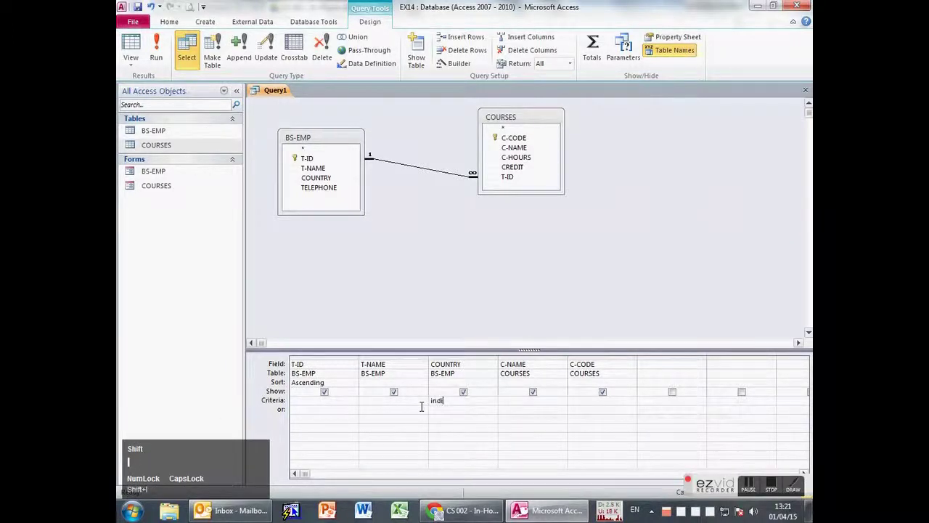
type("a")
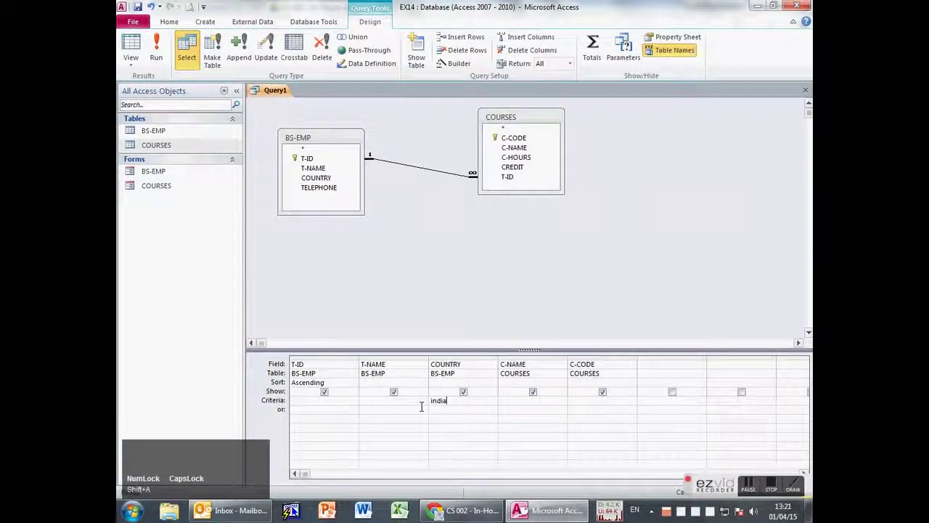
key("BackSpace")
key("BackSpace")
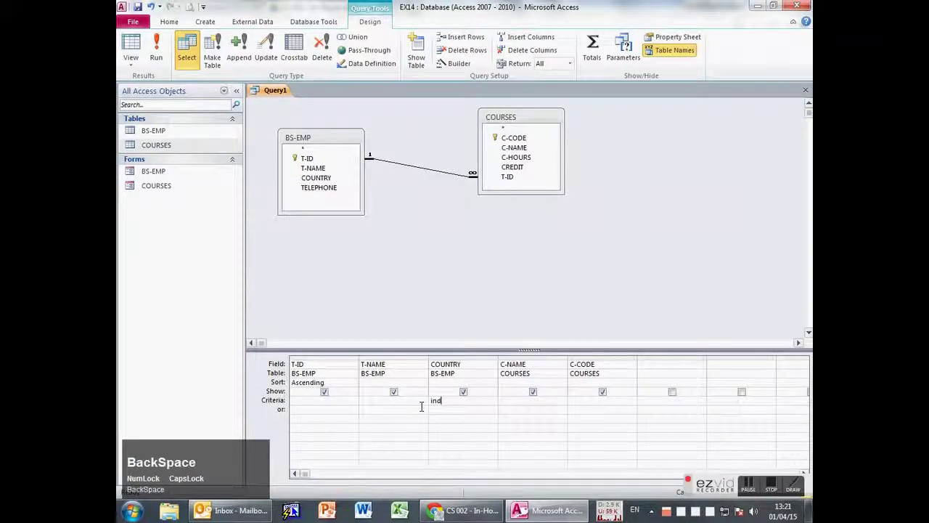
key("Down")
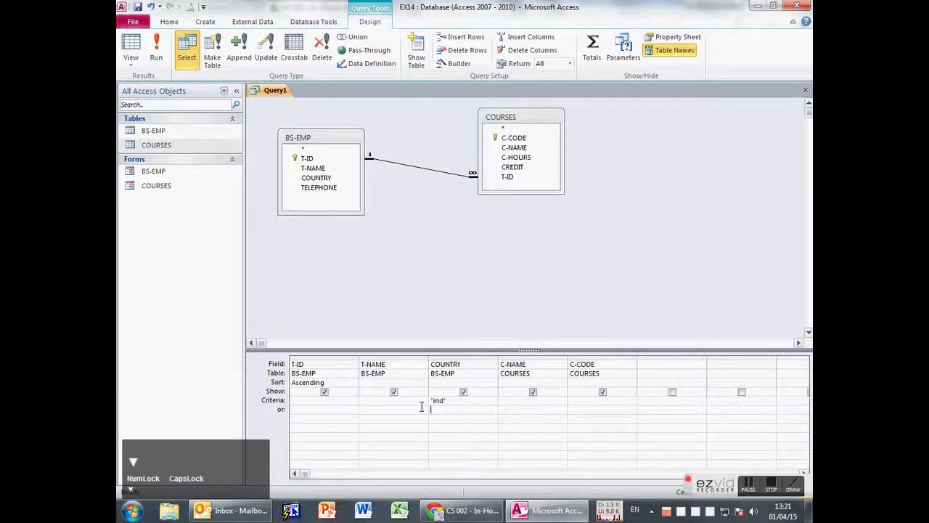
type("SUDAN")
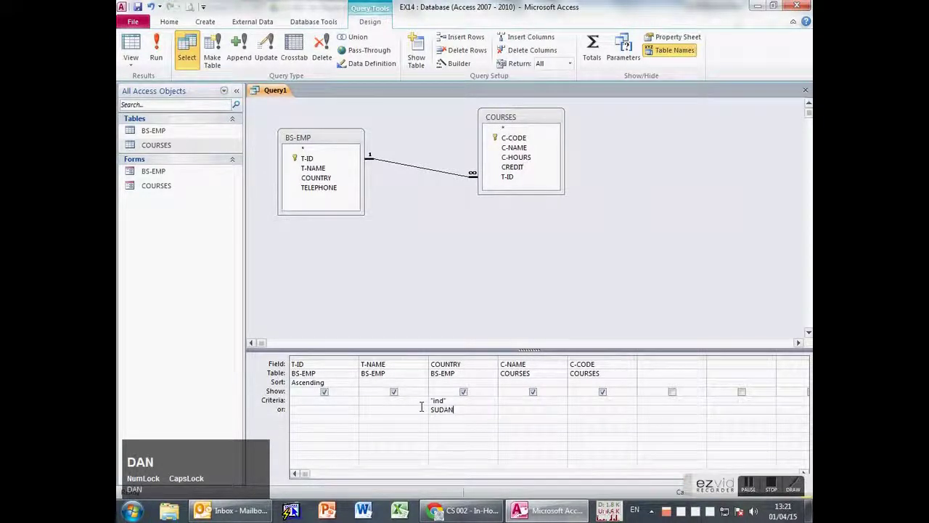
key("shift+Tab")
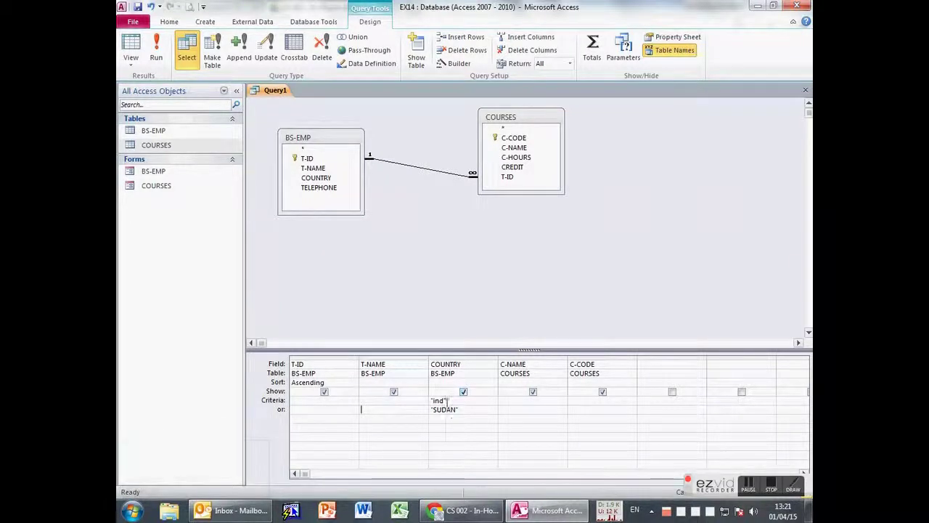
Step: Change the COUNTRY criterion's text to uppercase "IND" and append OR after it
left_click(447, 401)
type("OR")
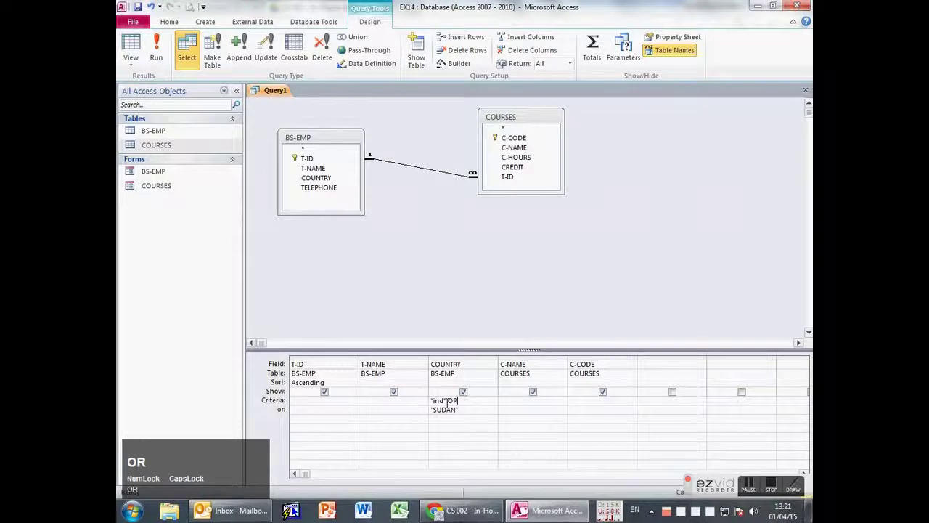
left_click(443, 401)
left_click_drag(443, 400, 434, 400)
type("IND")
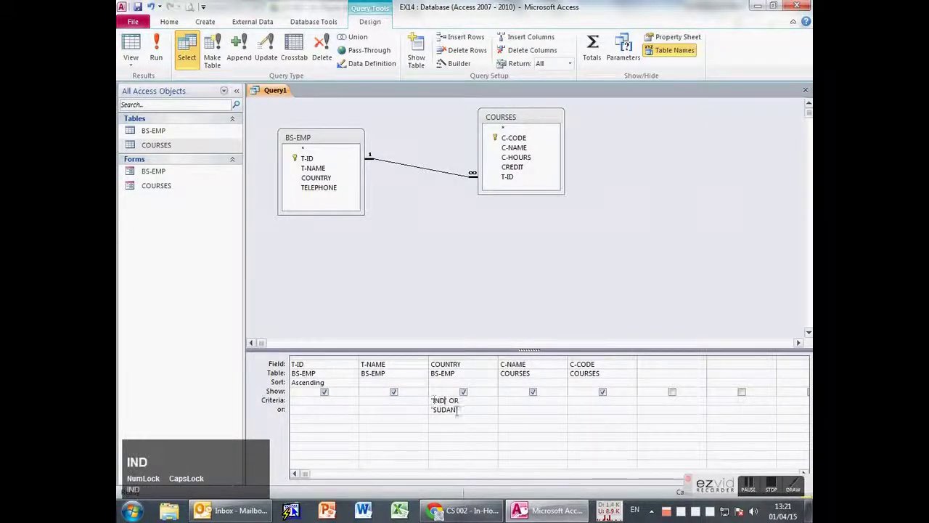
left_click(468, 299)
left_click(470, 283)
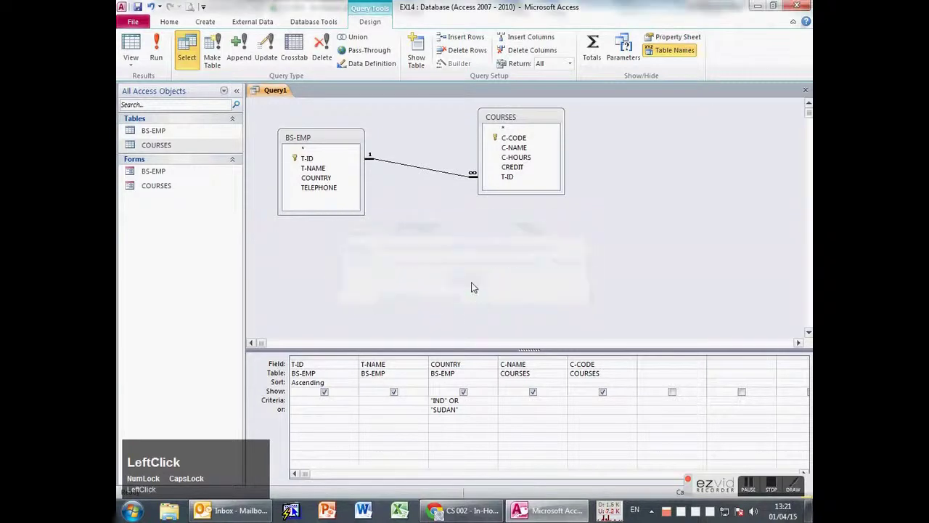
Step: Combine both country conditions as "IND" Or "SUDAN" in the COUNTRY Criteria row and clear the row below
type("\"SUDAN\"")
key("Tab")
left_click(473, 411)
key("ctrl+c")
key("BackSpace")
left_click(466, 428)
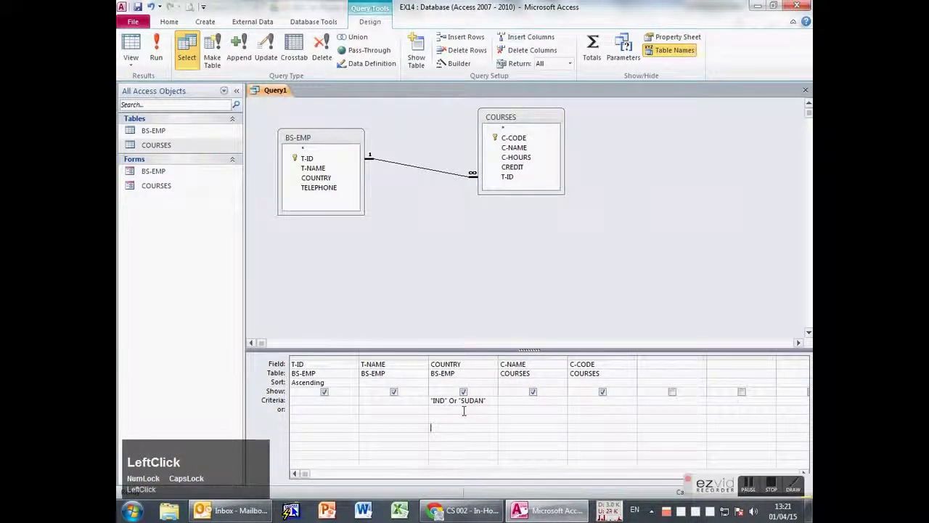
Step: Split the COUNTRY condition so "IND" stands alone as the criterion and "SUDAN" is the alternative on the row below
left_click(461, 405)
left_click_drag(487, 400, 460, 401)
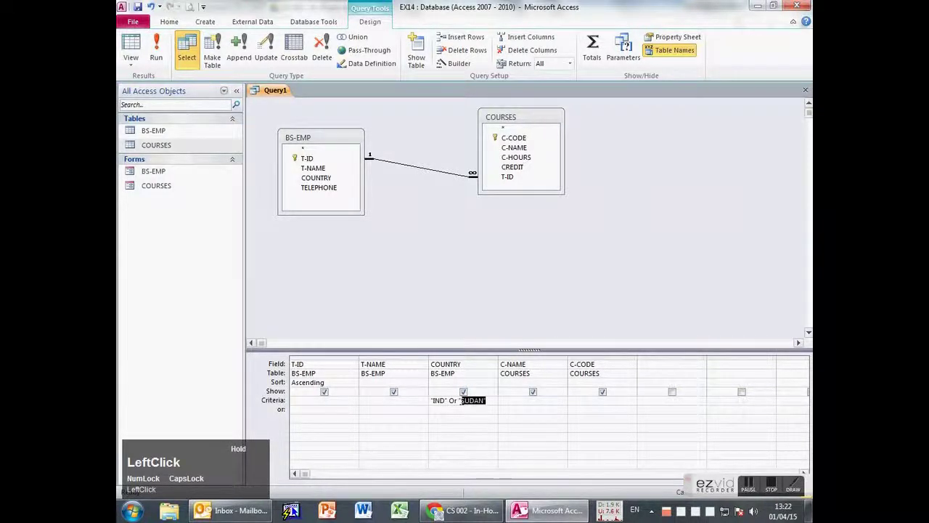
left_click_drag(460, 400, 459, 400)
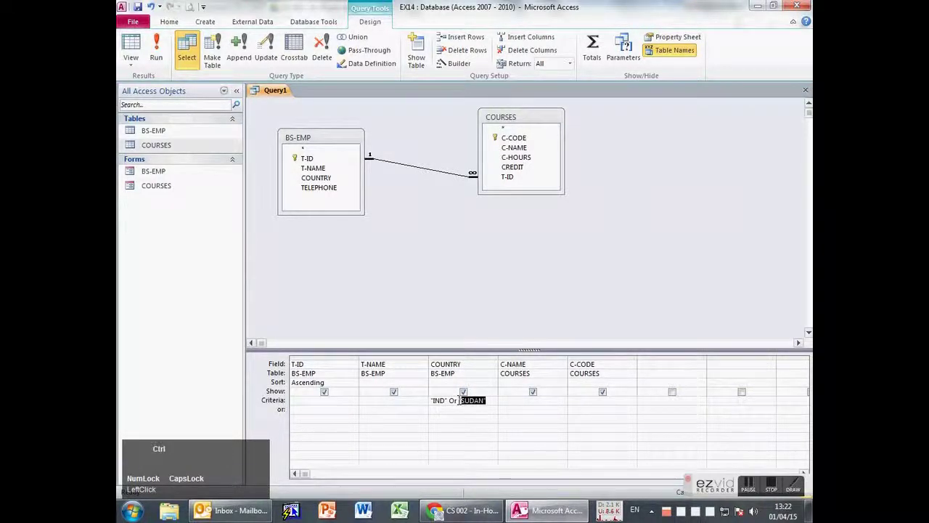
key("BackSpace")
key("Tab")
left_click(439, 410)
key("ctrl+v")
left_click(441, 423)
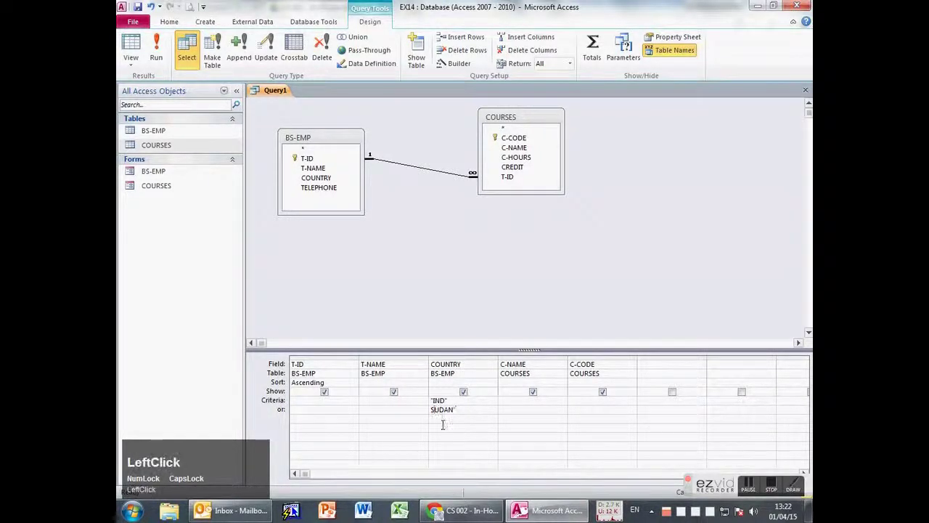
left_click(465, 279)
key("BackSpace")
type("\"S")
left_click(474, 418)
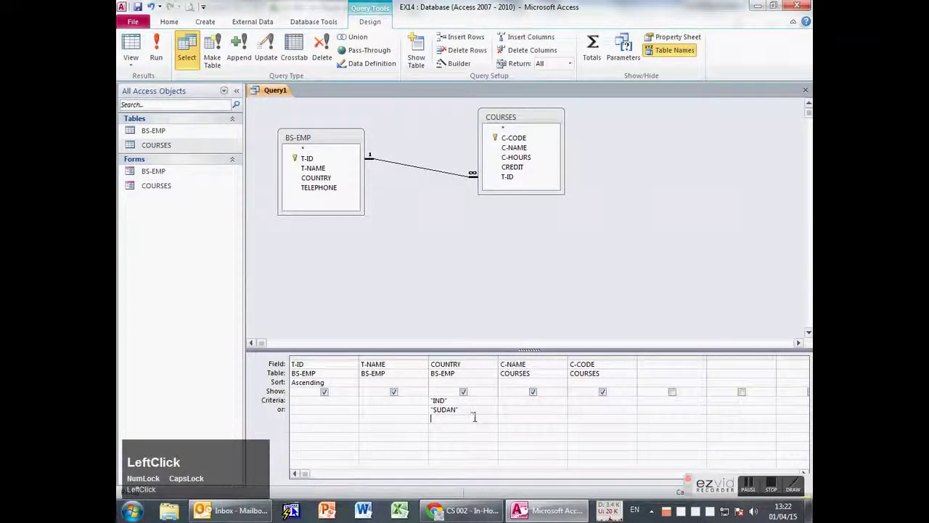
Step: Check the required query name in the PDF and save the query as Q1
key("alt+Tab")
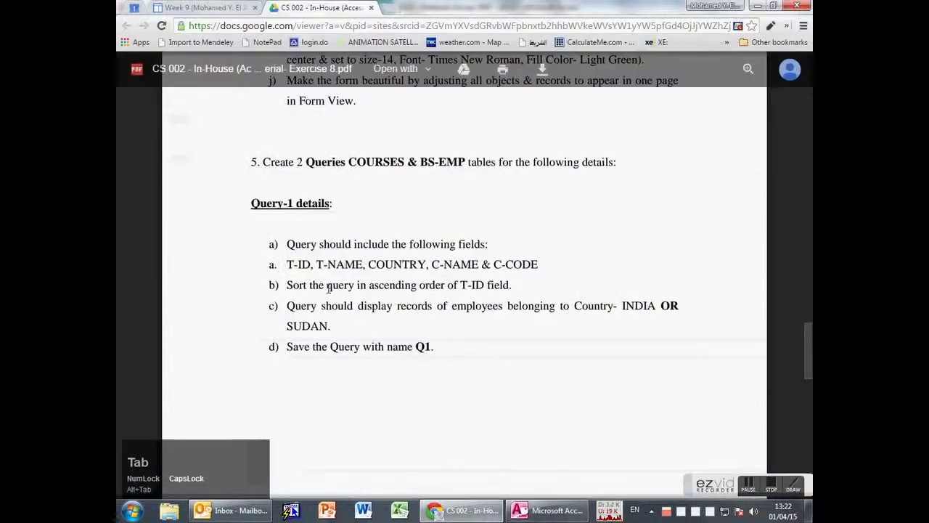
key("alt+Tab")
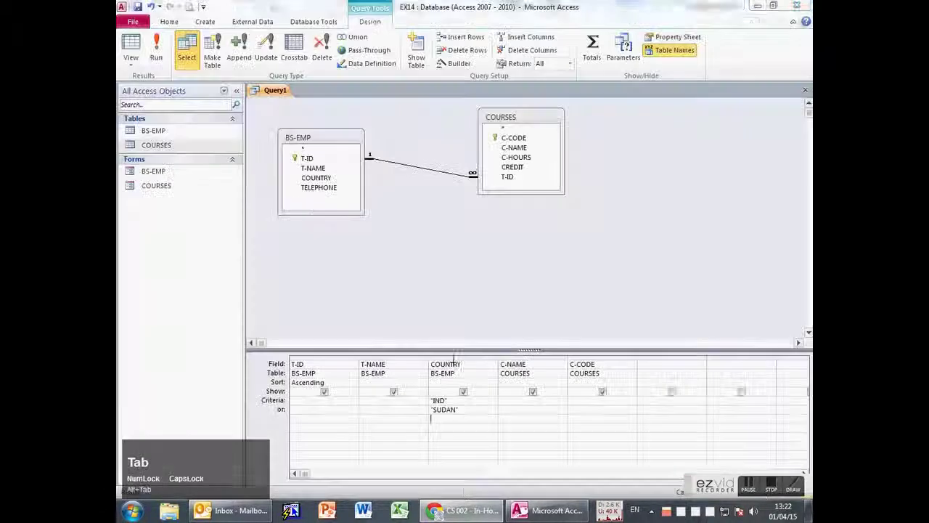
key("ctrl+s")
left_click(398, 174)
left_click(400, 176)
left_click(410, 175, "shift")
key("Delete")
left_click(467, 197)
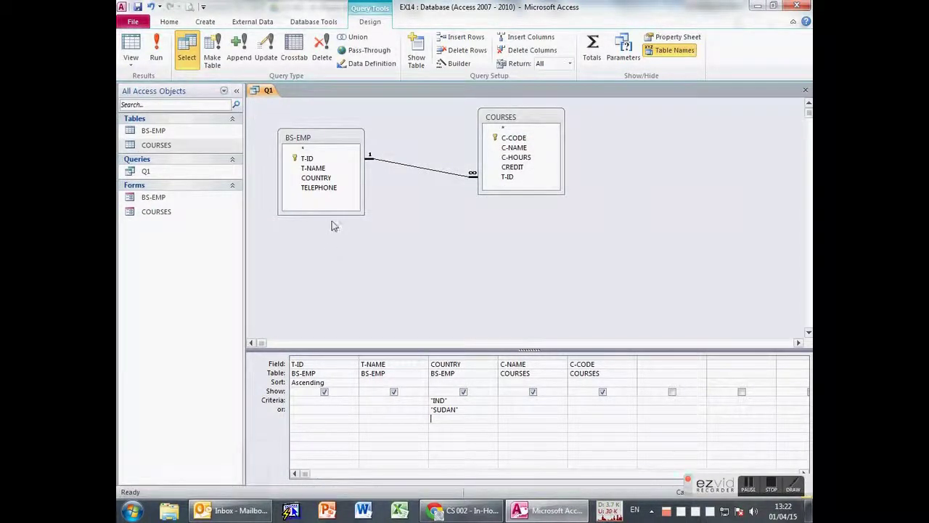
Step: Enter C-HOURS+CREDIT without brackets as a calculated field in the sixth query column and fit the column width to it
left_click(663, 363)
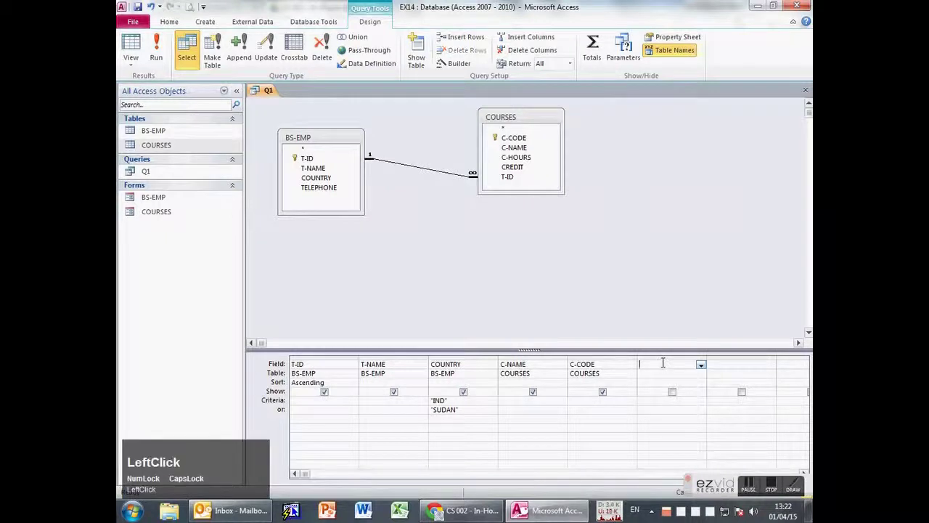
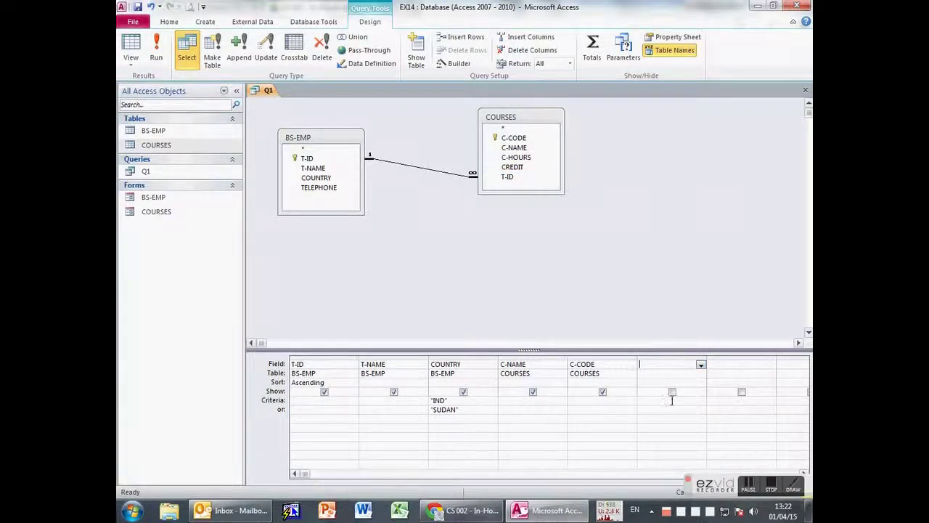
type("C")
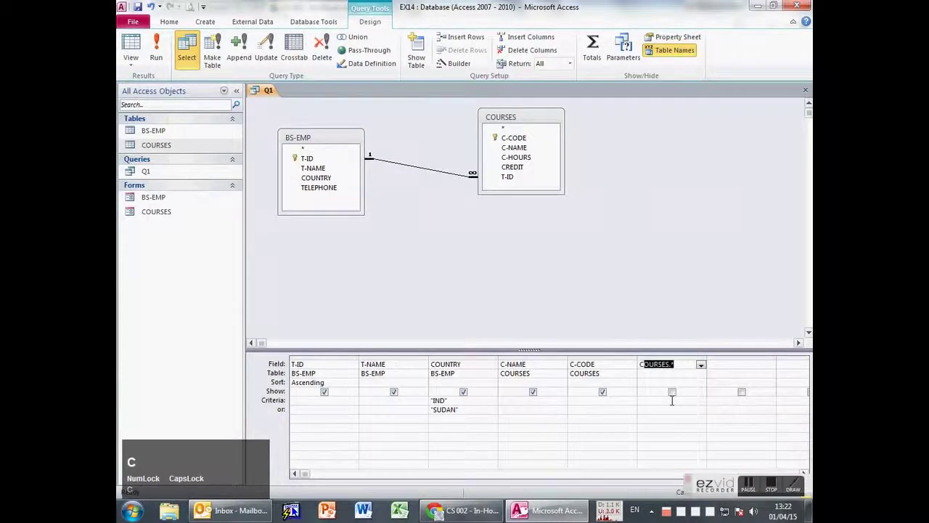
type("-H")
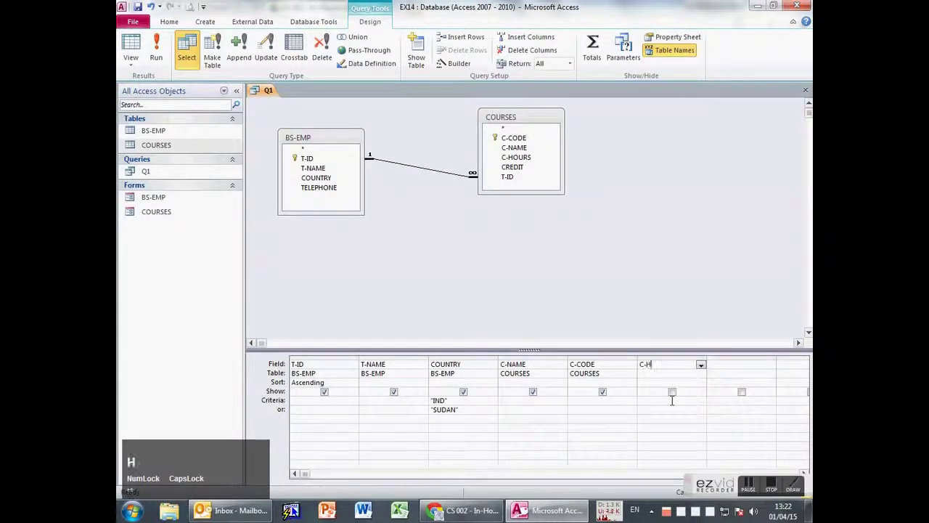
type("OURS+CREATE")
key("BackSpace")
key("BackSpace")
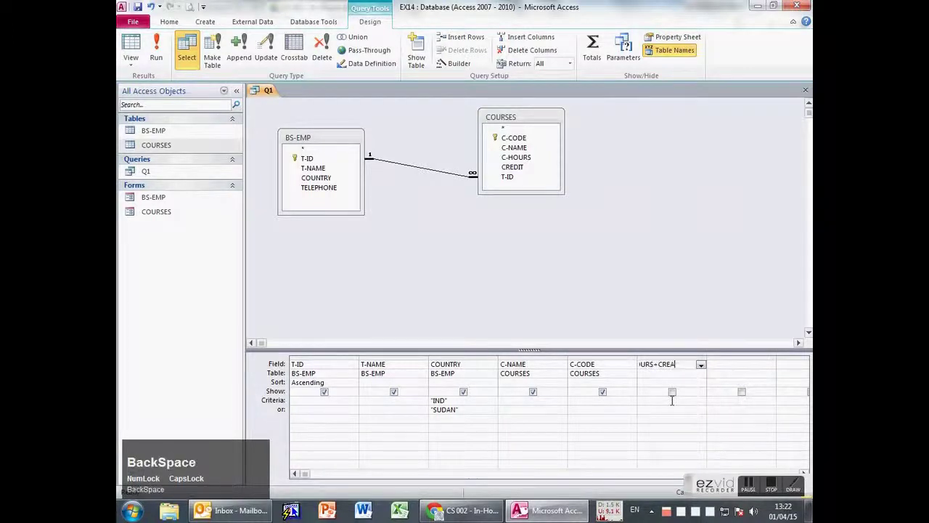
type("DIT")
key("Return")
double_click(708, 357)
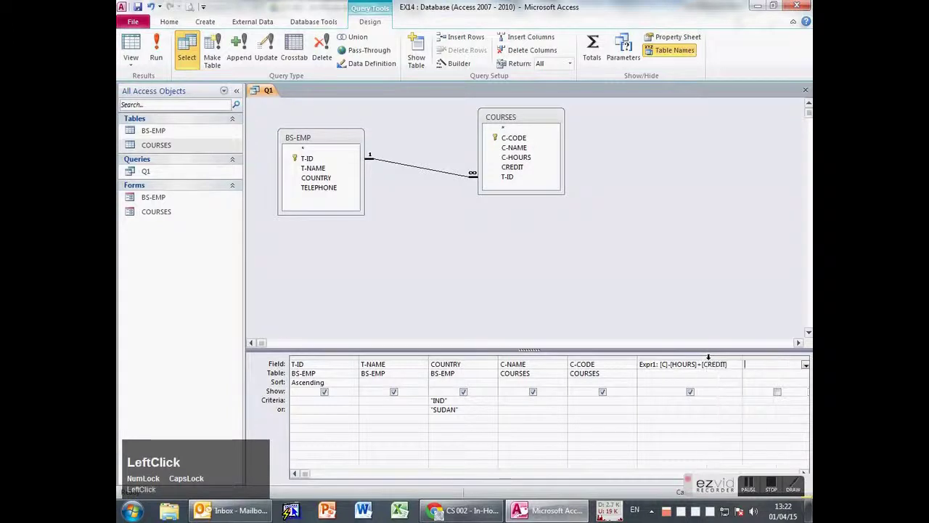
Step: Test-run query Q1 with DF as the value for parameter C, and cancel at the HOURS parameter
left_click(666, 365)
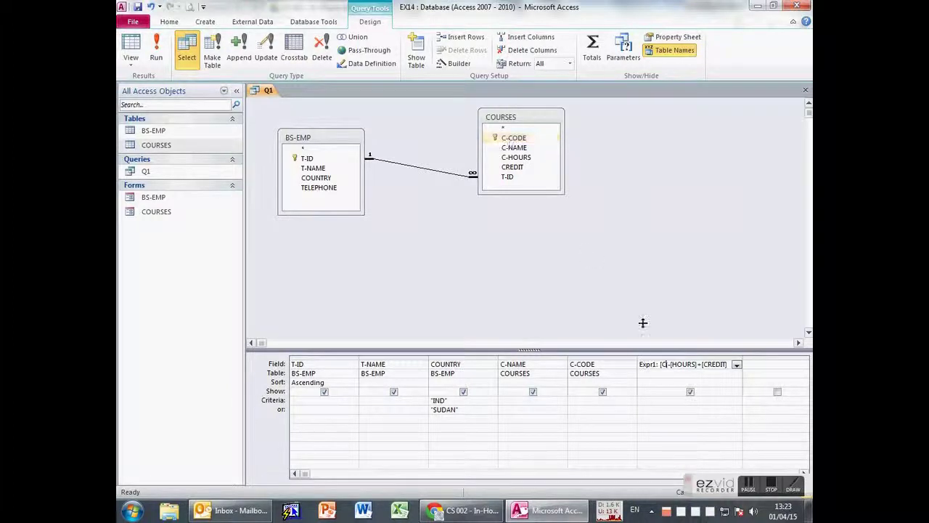
left_click(156, 47)
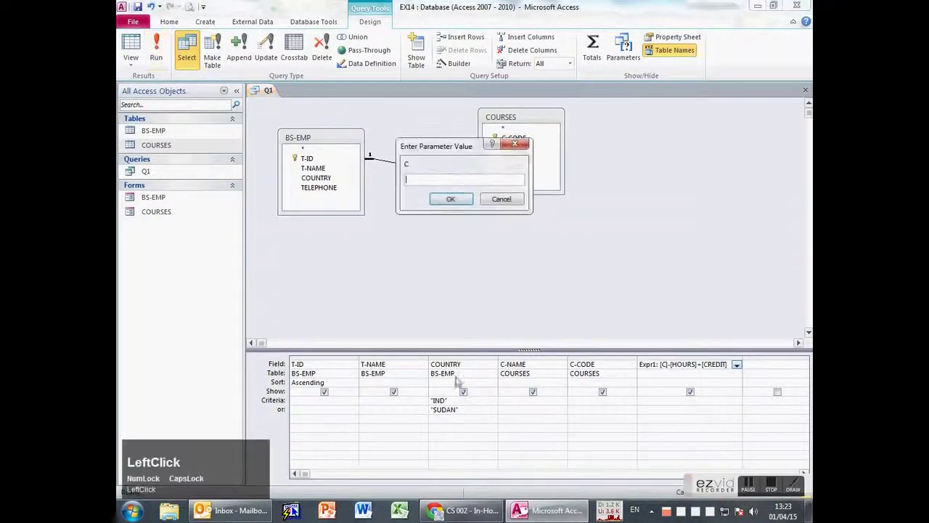
type("DF")
left_click(449, 200)
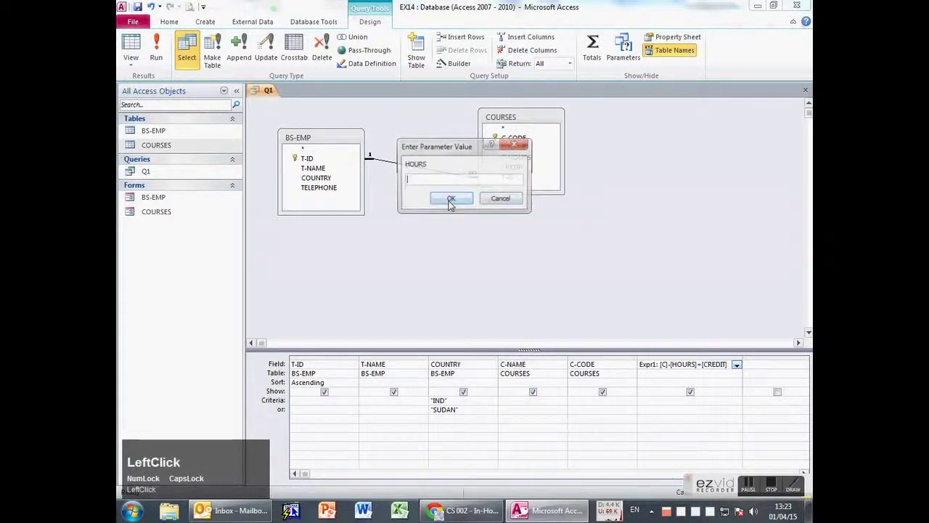
left_click(501, 199)
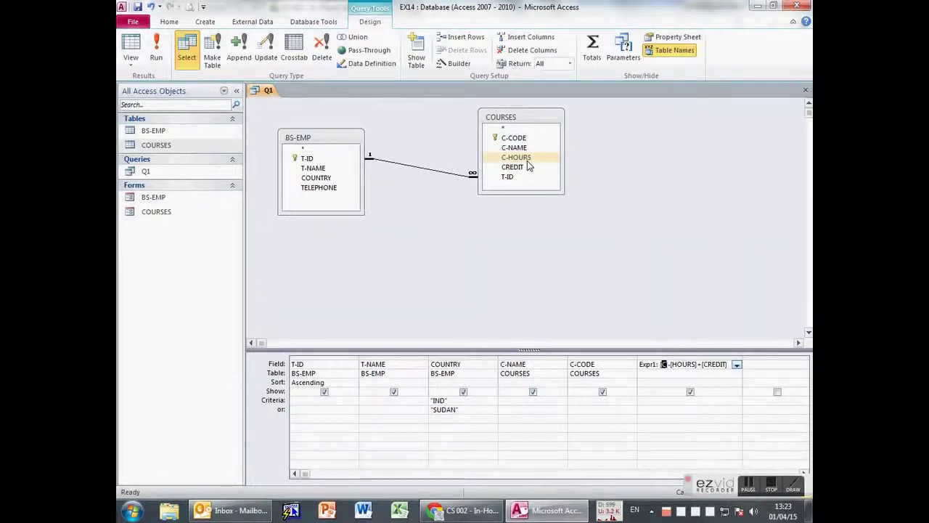
Step: Correct the brackets in the calculated field so the expression reads [C-HOURS]+[CREDIT]
left_click(673, 364)
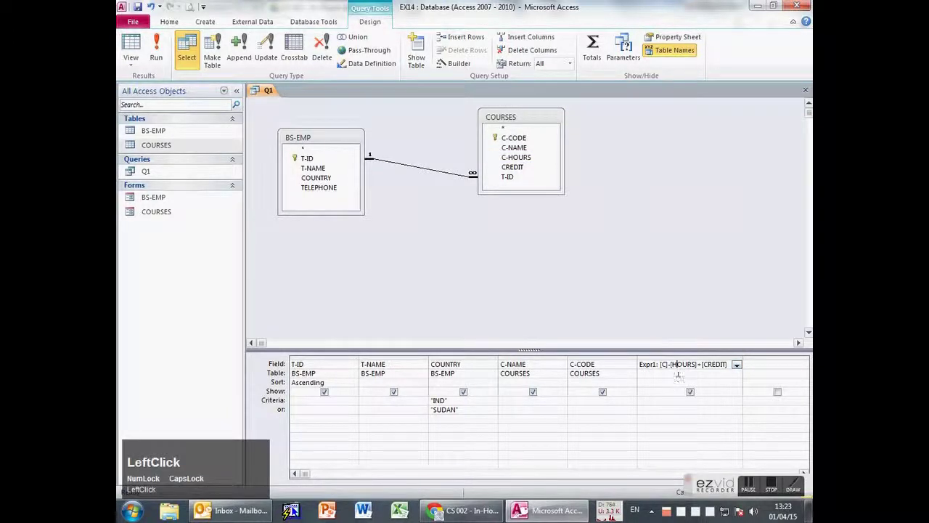
key("BackSpace")
type("-")
left_click(669, 367)
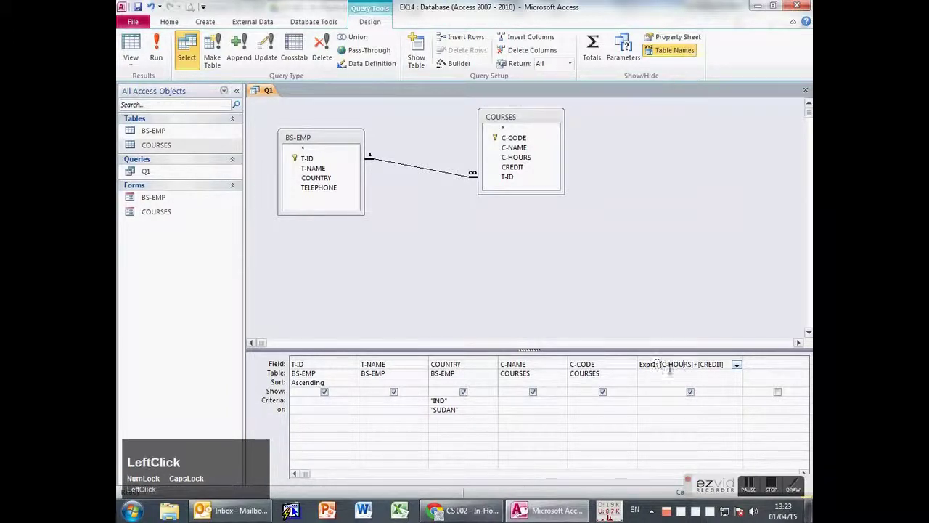
Step: Replace the whole calculated field with the bracketed field name [C-HOURS] followed by a plus sign
left_click(639, 365)
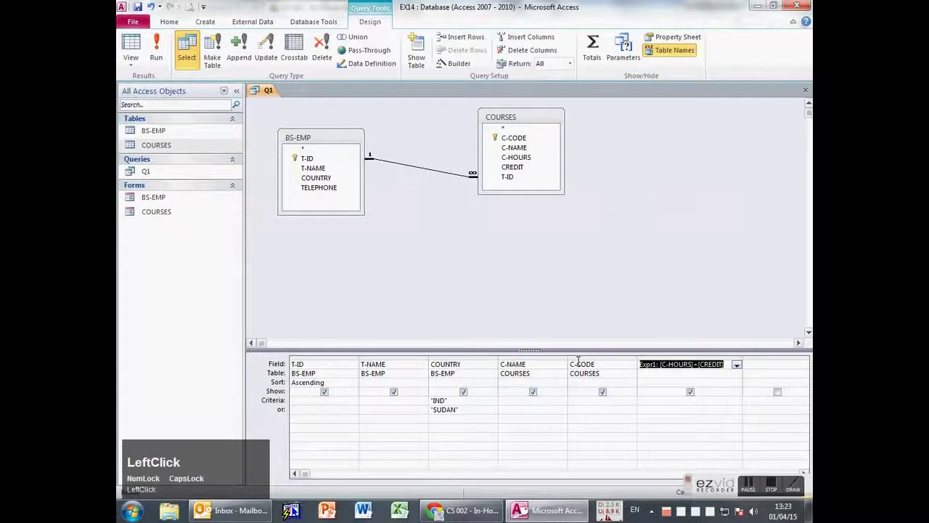
type("C-HOURS")
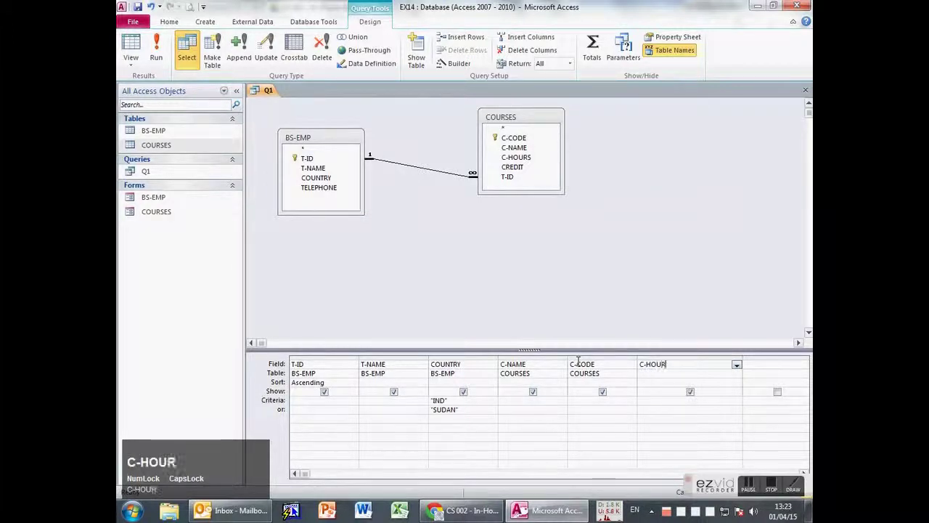
key("Left")
key("Left")
key("Left")
key("Left")
key("Left")
key("Left")
key("Left")
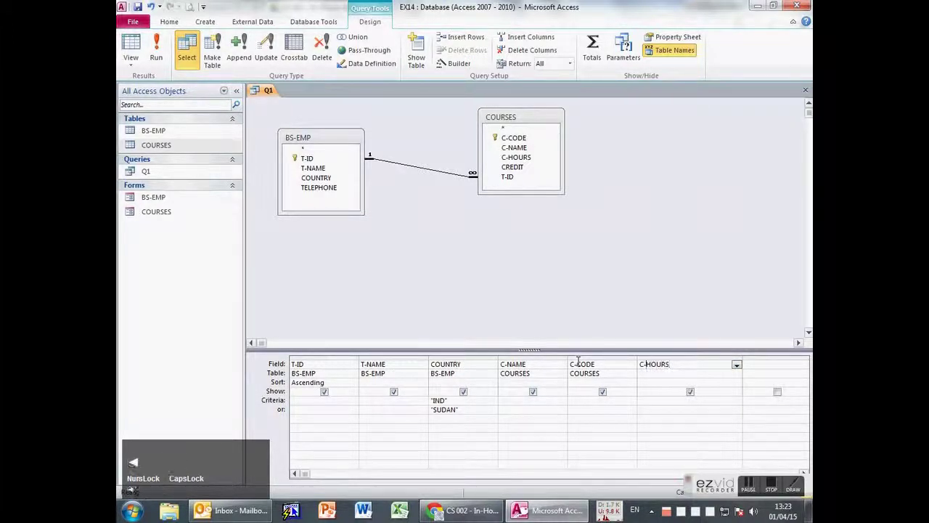
type("[")
key("End")
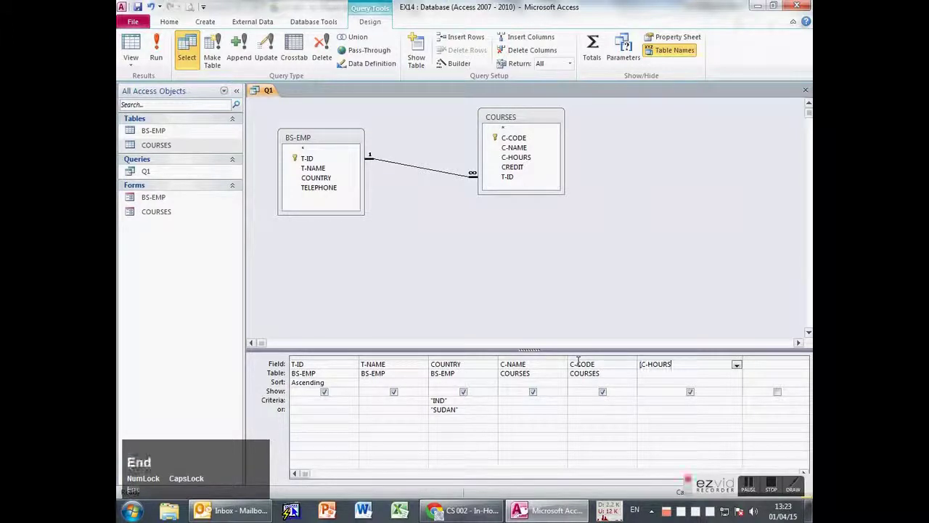
type("]+")
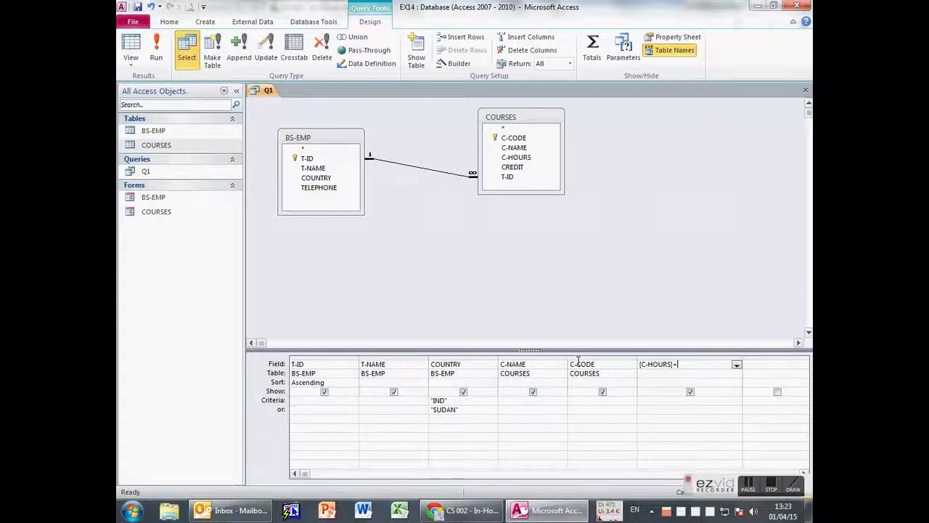
Step: Complete the sum in the calculated field with CREDIT and commit the expression
type("CREADIT")
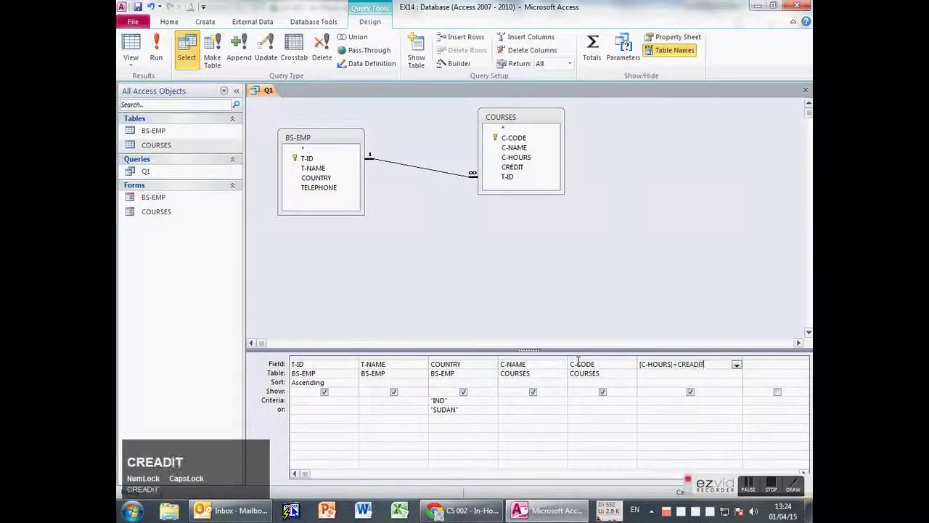
key("Left")
key("Left")
key("Left")
key("BackSpace")
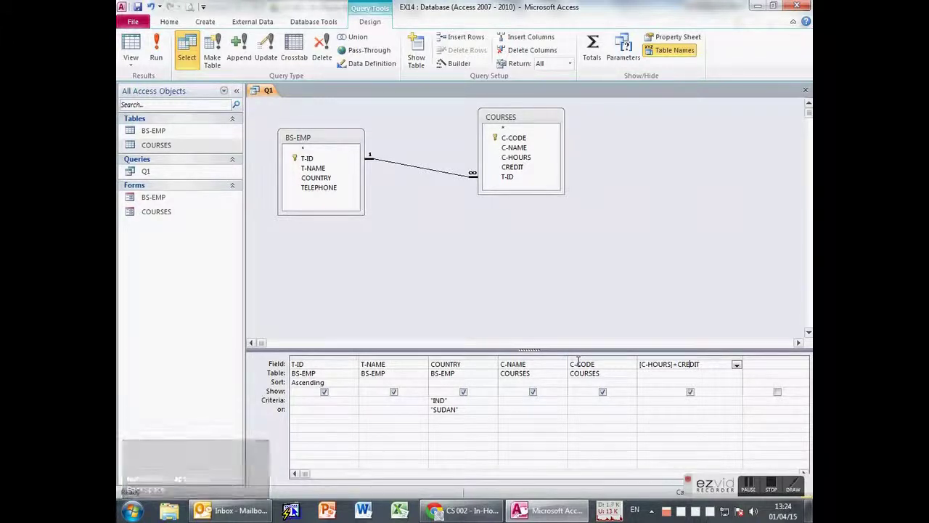
key("Tab")
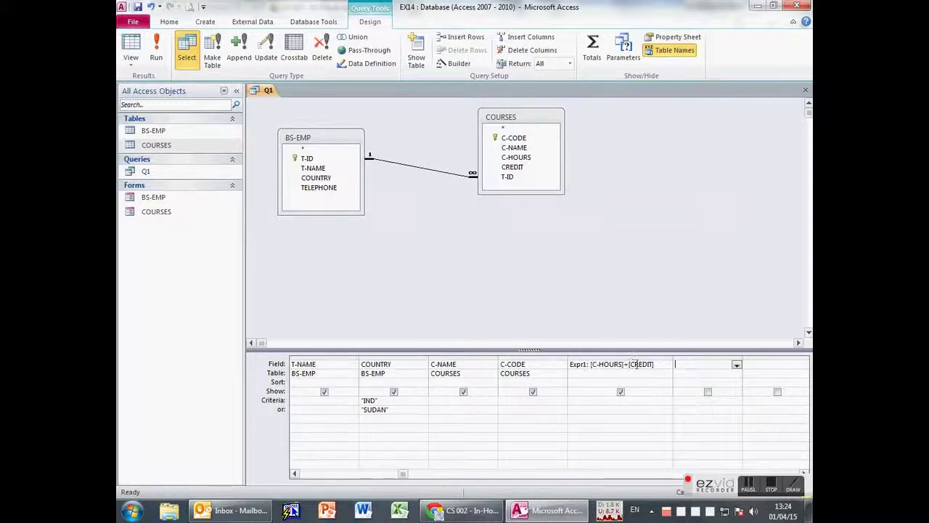
Step: Examine the calculated column in Q1's results, review its expression in the query design, and return to the results
left_click(130, 45)
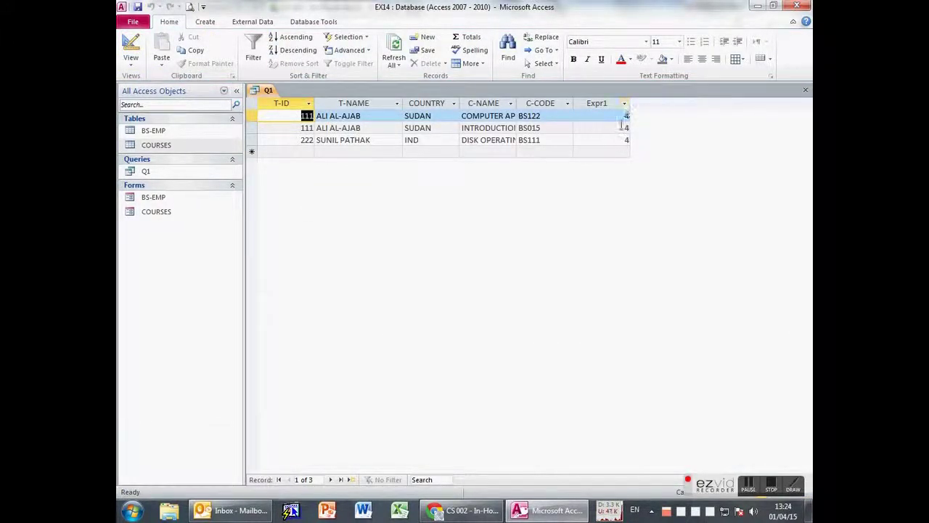
left_click(130, 45)
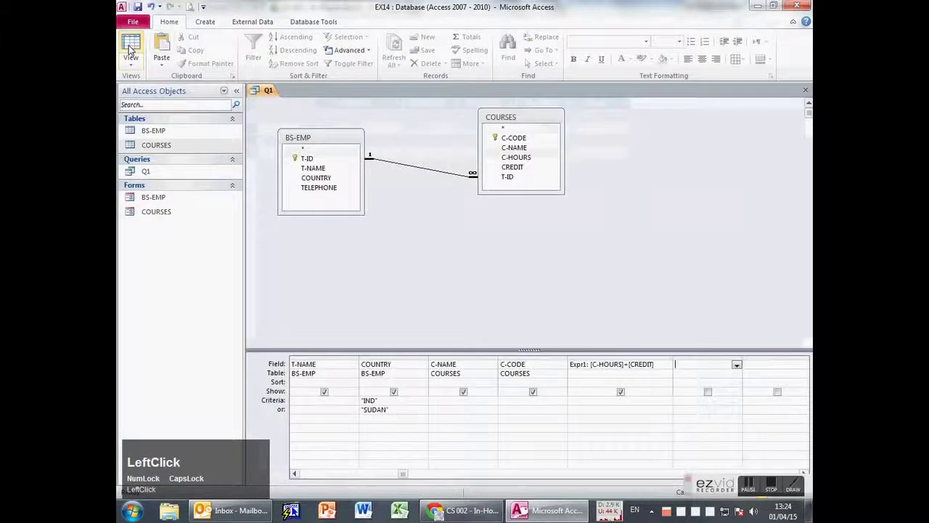
left_click(587, 365)
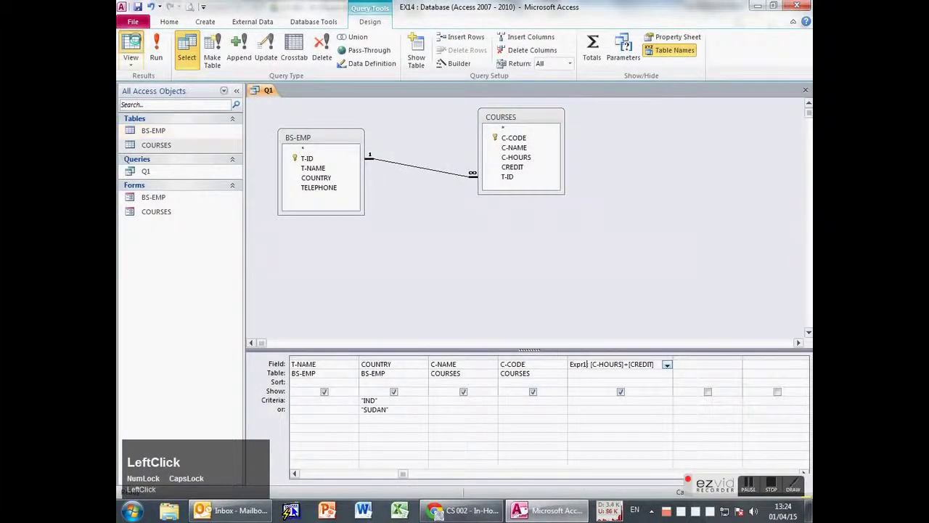
left_click(135, 41)
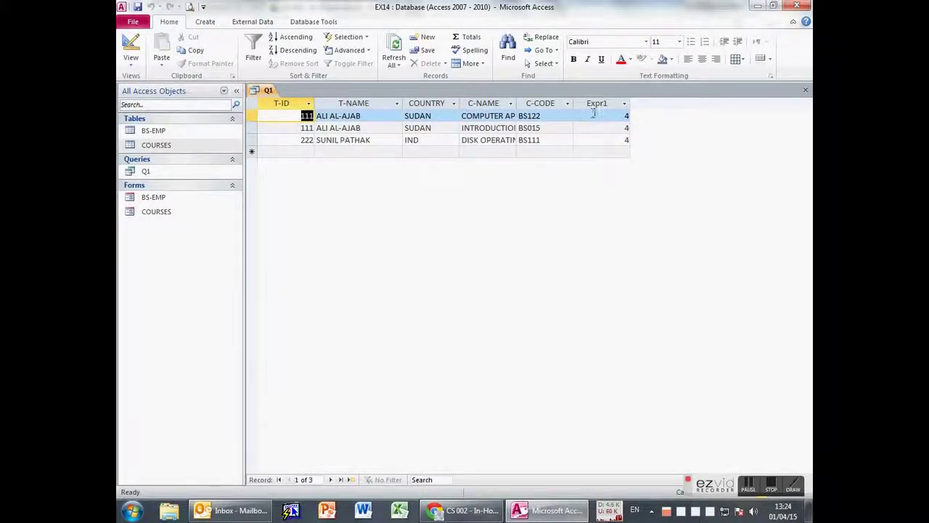
Step: Rename the calculated field in Q1's design from its default alias to LFKD
left_click(130, 51)
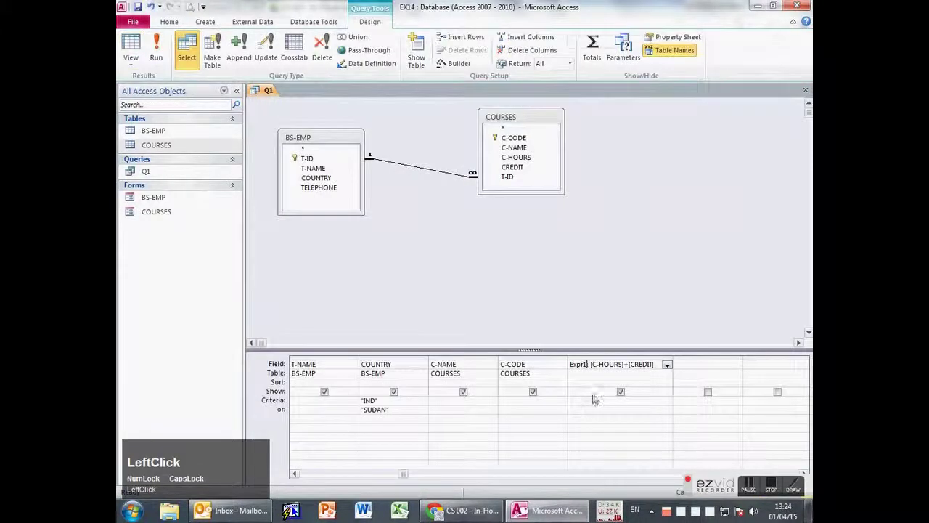
left_click_drag(588, 364, 572, 365)
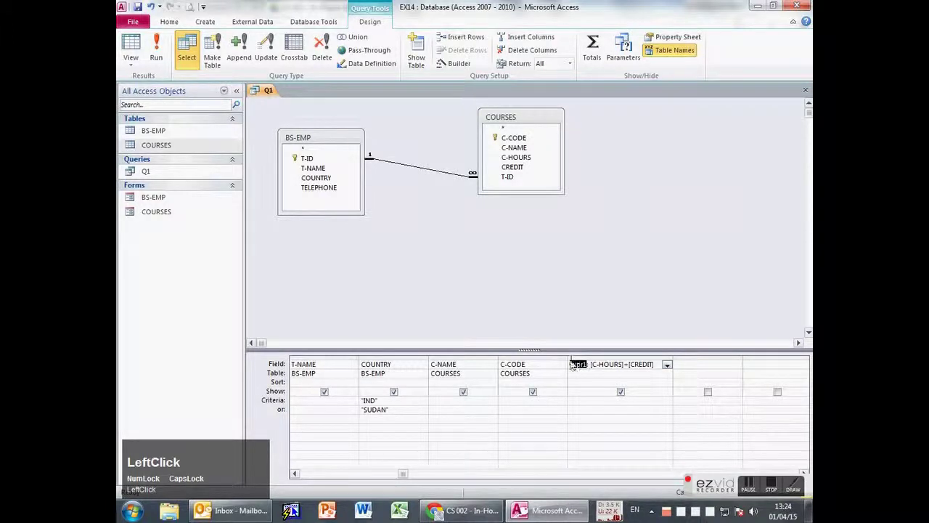
type("LFKD")
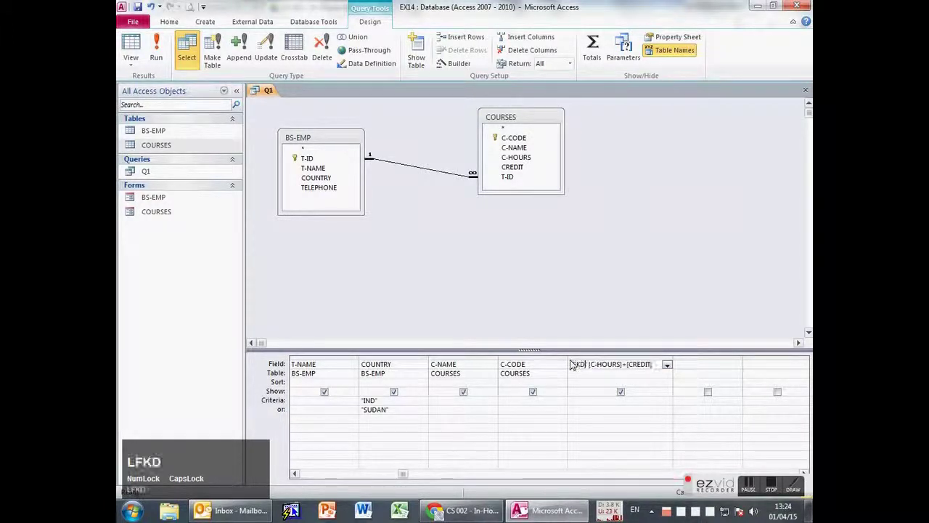
left_click(587, 374)
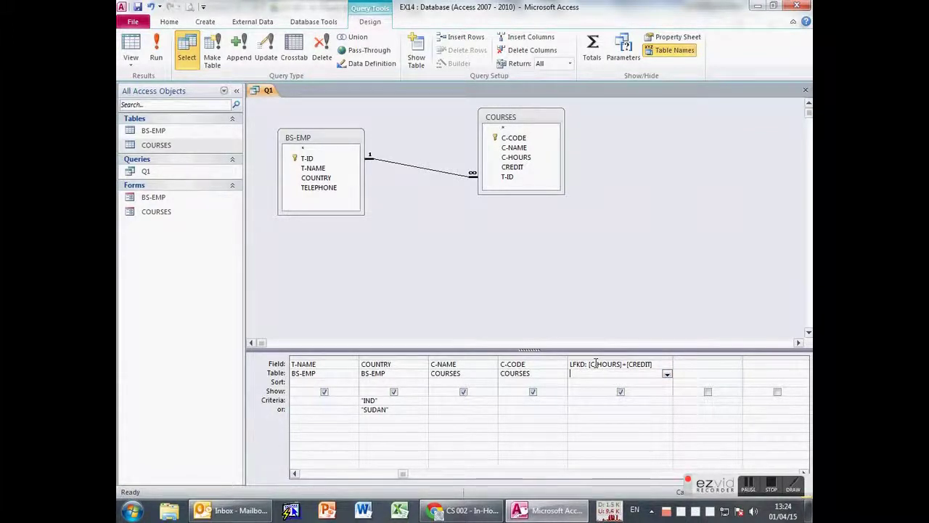
left_click(793, 485)
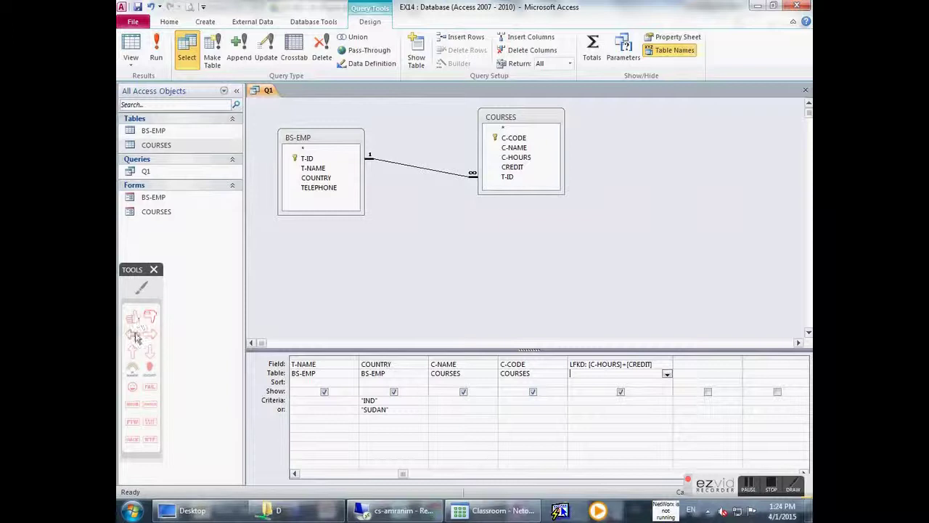
left_click(132, 334)
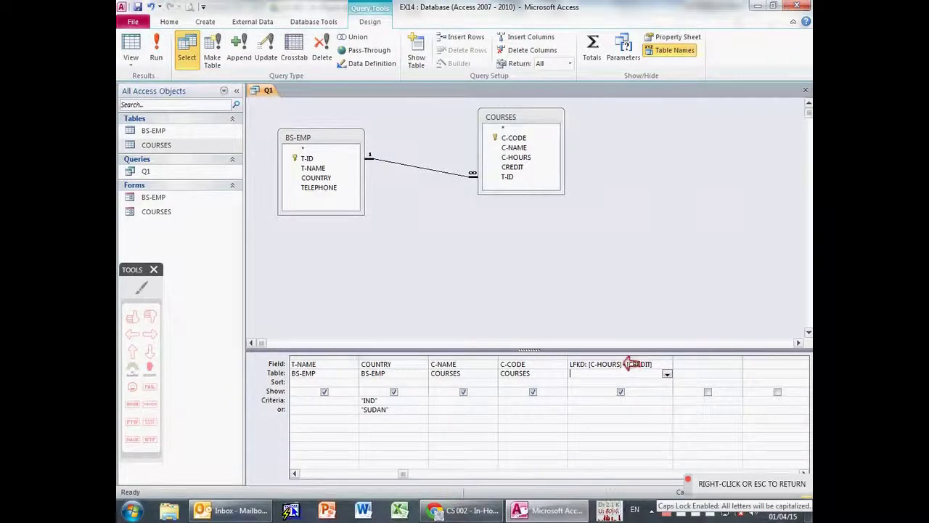
left_click_drag(626, 371, 681, 376)
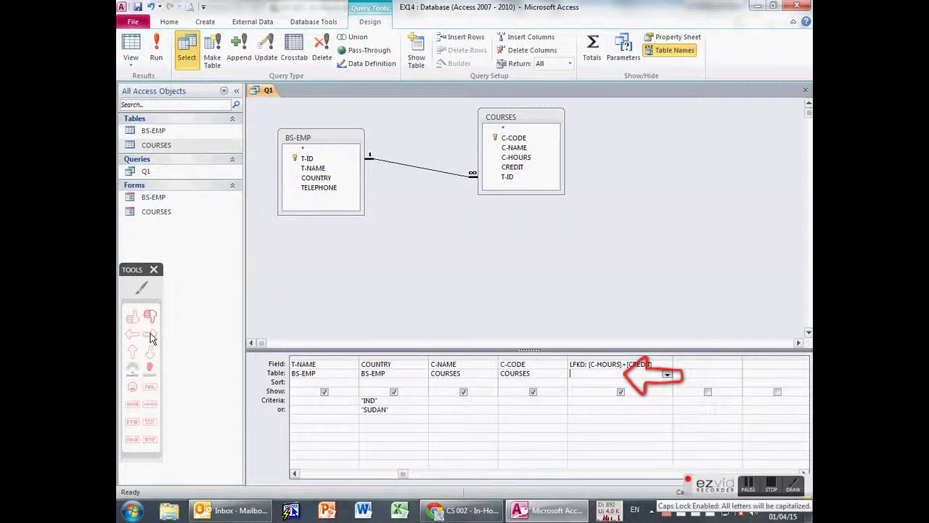
left_click_drag(553, 363, 604, 376)
right_click(564, 396)
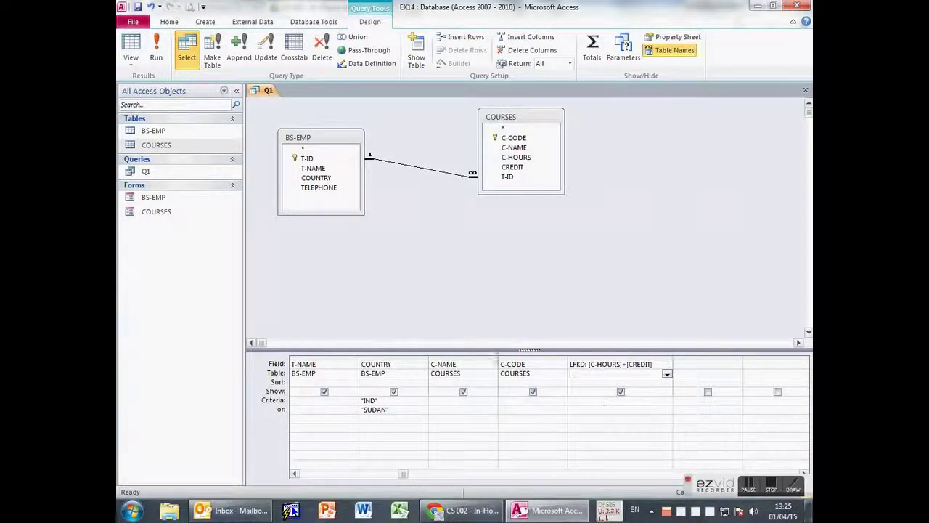
Step: Remove the calculated field column from Q1's design and close the query, saving its changes
left_click(610, 361)
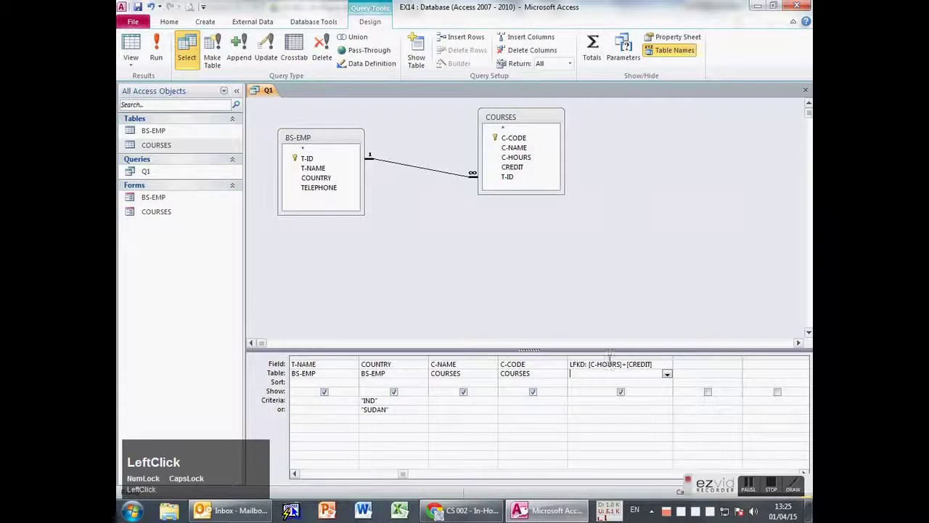
left_click(610, 355)
right_click(610, 359)
left_click(635, 395)
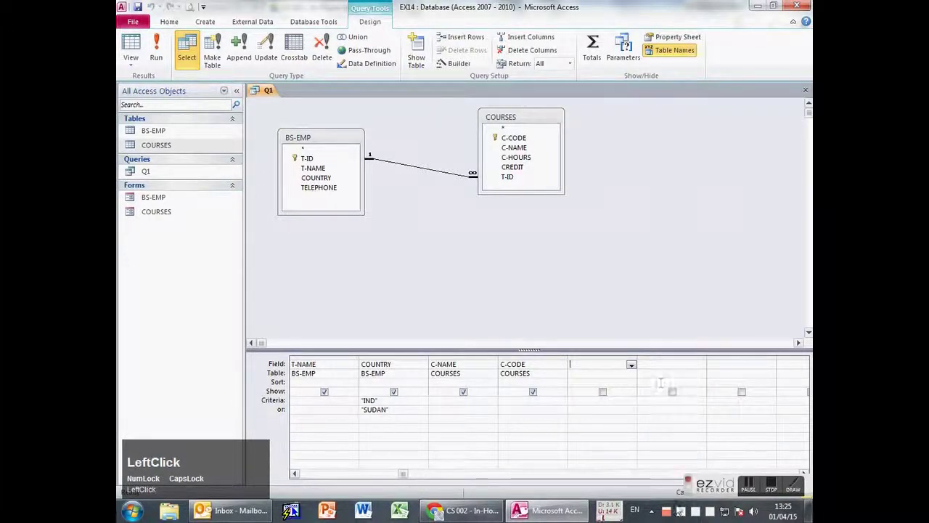
left_click_drag(403, 473, 254, 106)
middle_click(269, 95)
left_click(418, 285)
Step: Switch to the Exercise 8 PDF and compare the required fields, sorting and criteria of Query-1 and Query-2
key("alt+Tab")
scroll(425, 327, "down", 10)
scroll(407, 276, "up", 2)
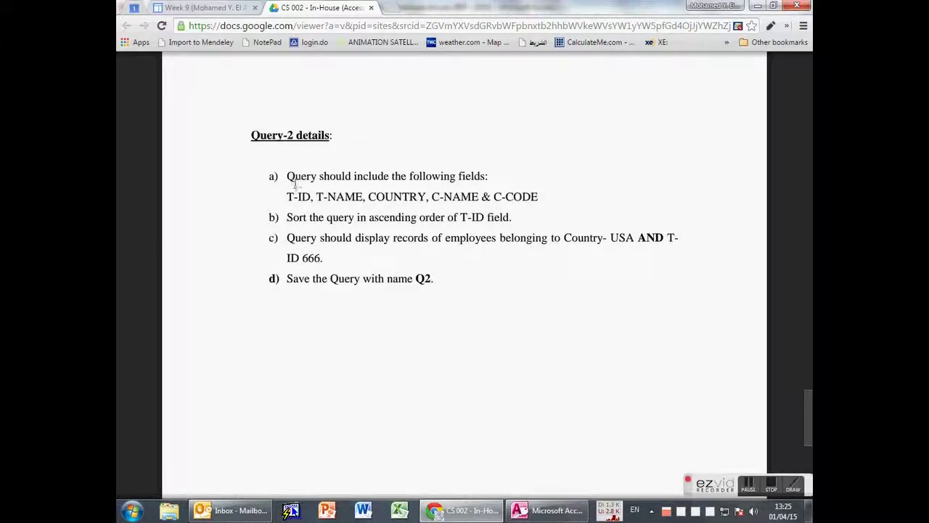
scroll(375, 255, "up", 10)
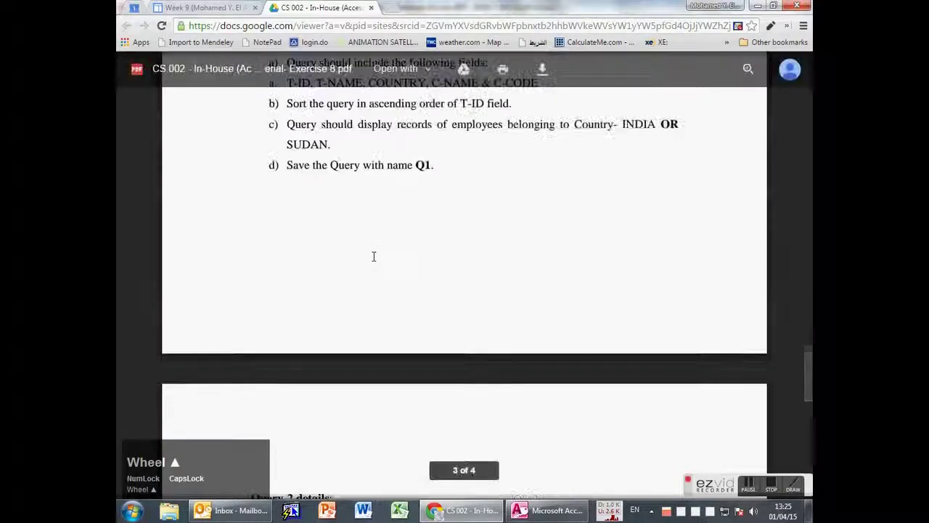
scroll(341, 276, "down", 5)
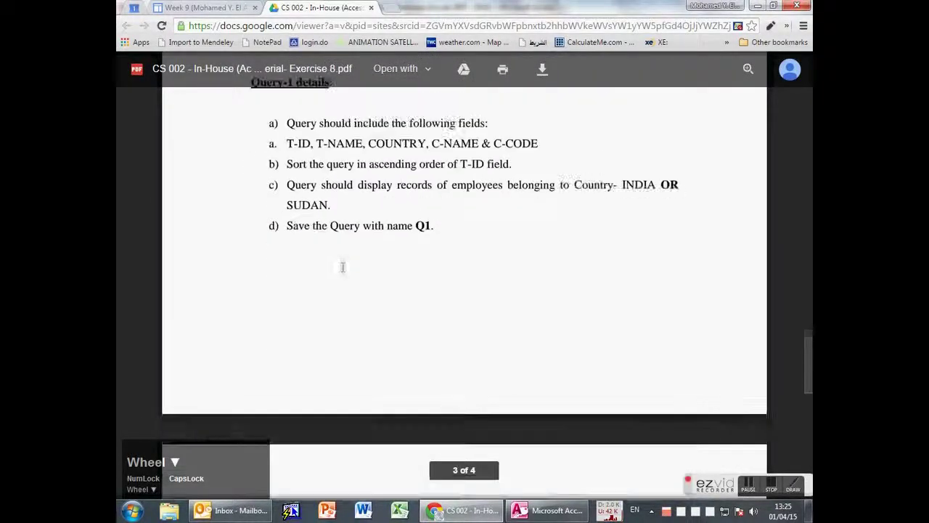
scroll(347, 276, "down", 3)
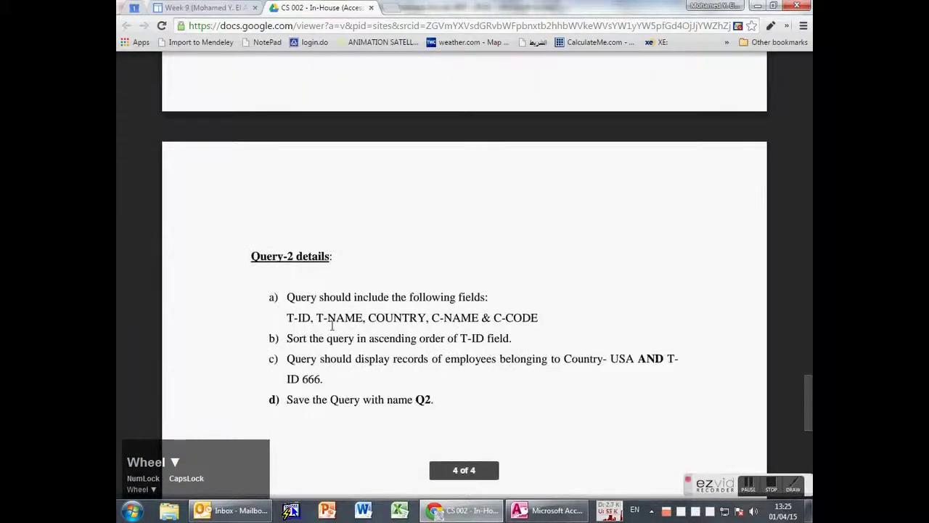
scroll(551, 323, "up", 10)
scroll(413, 268, "down", 4)
scroll(430, 293, "down", 3)
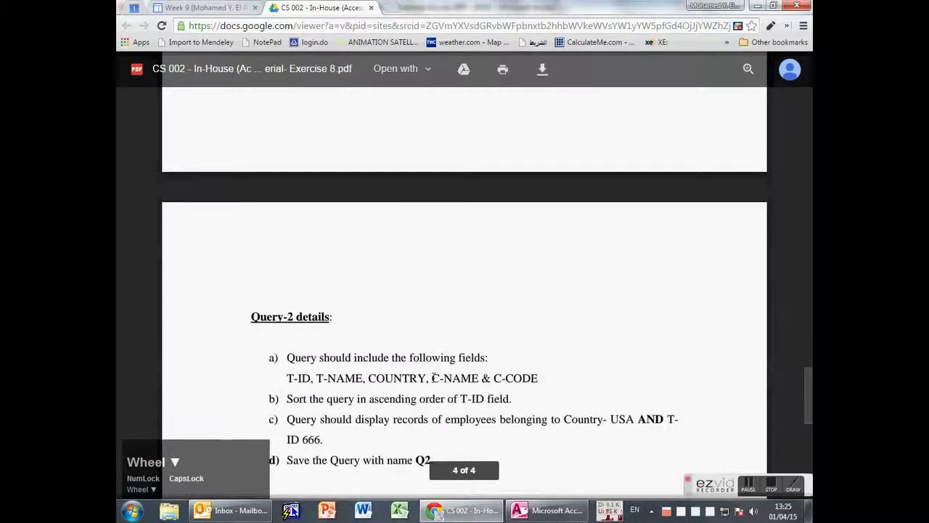
scroll(434, 377, "up", 10)
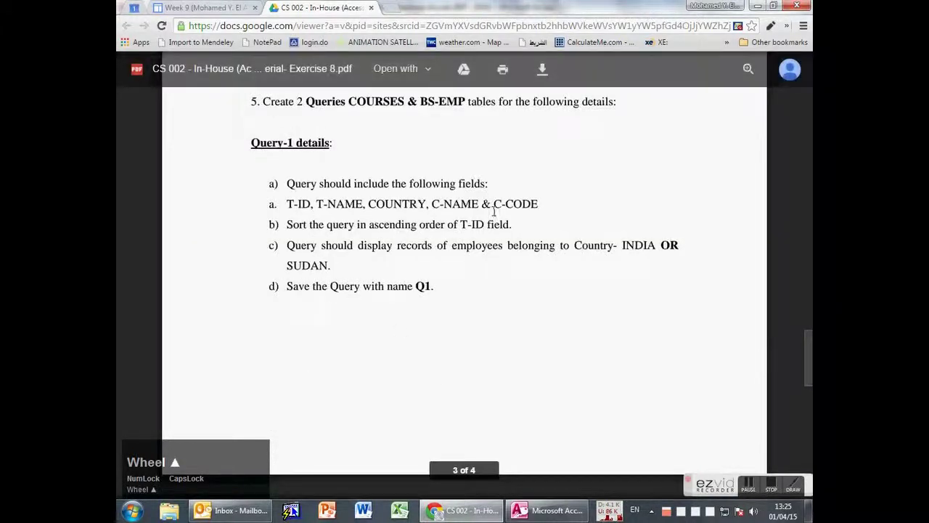
scroll(517, 297, "down", 2)
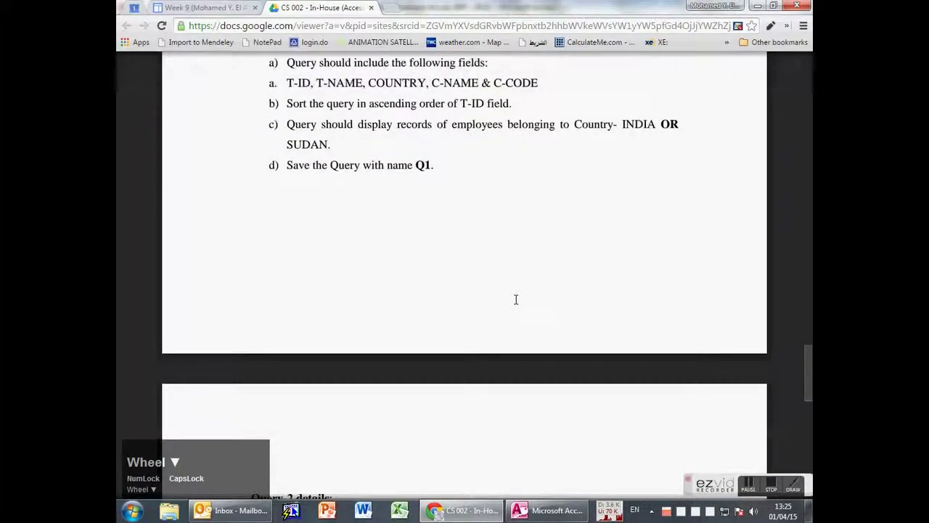
Step: Return to the Access database and duplicate query Q1 under the name q2
key("alt+Tab")
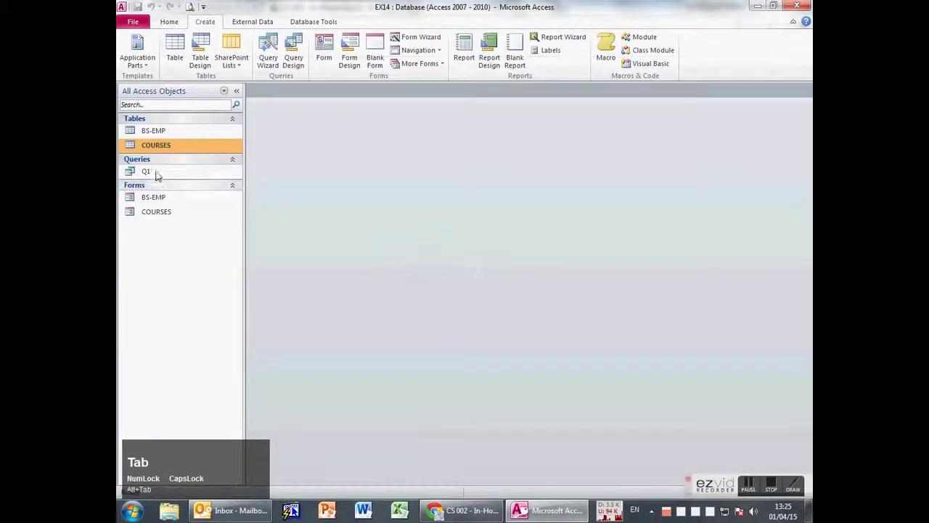
right_click(139, 172)
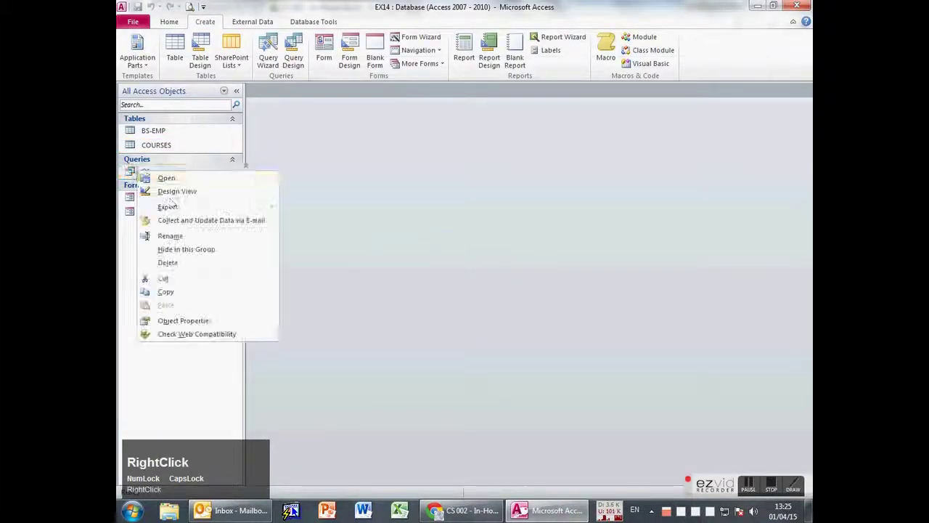
left_click(153, 294)
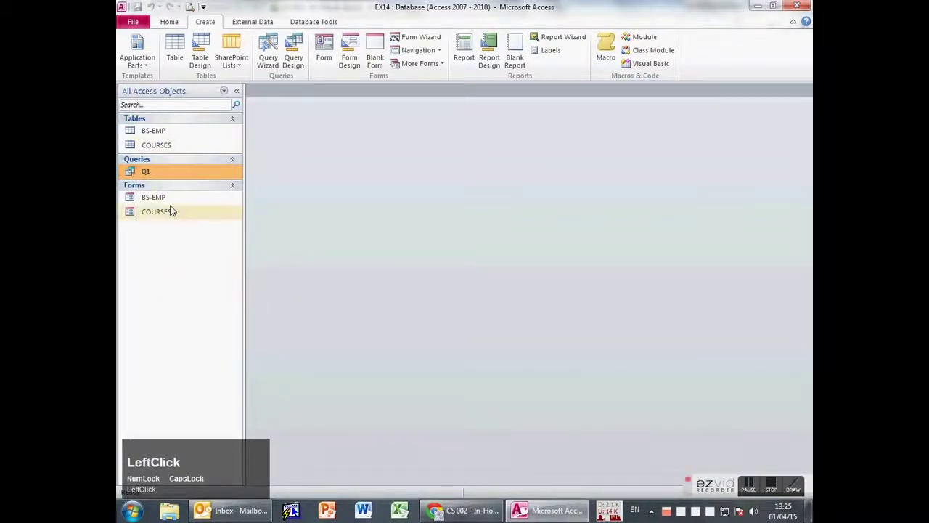
right_click(167, 296)
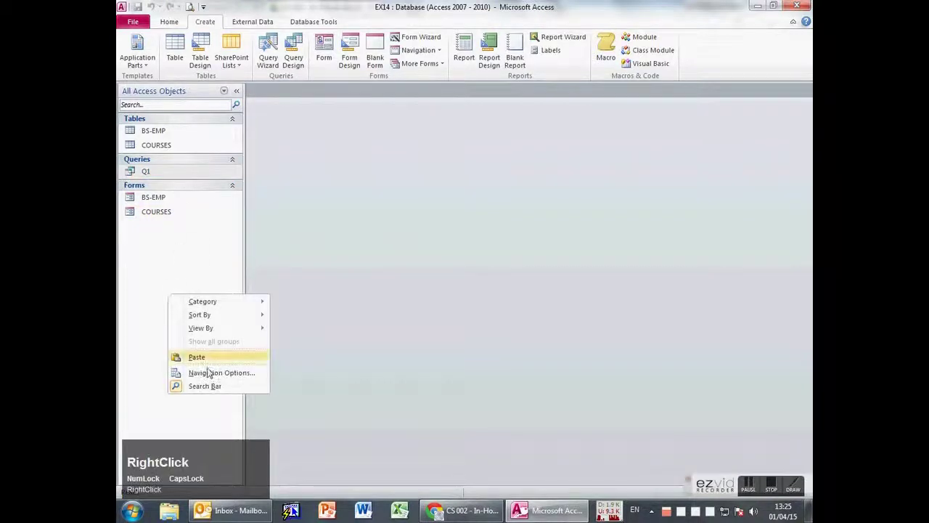
left_click(204, 360)
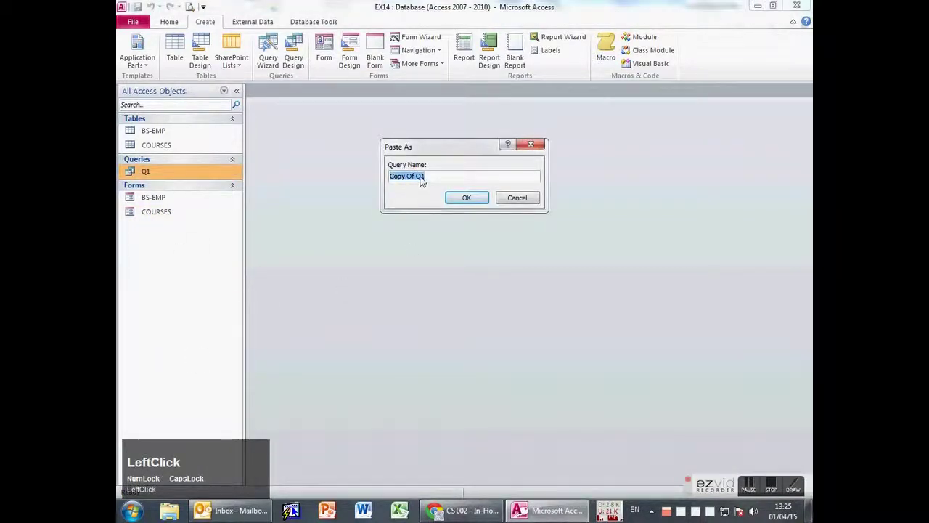
key("shift")
type("q2")
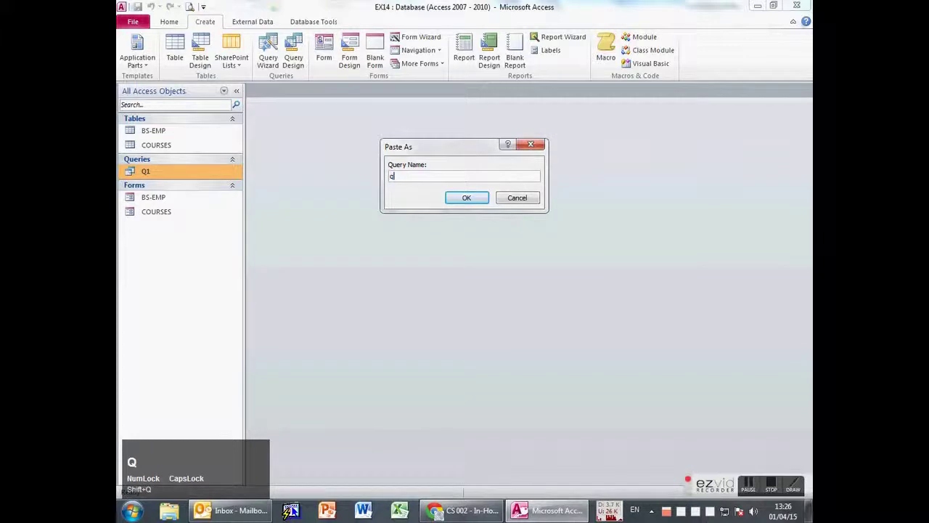
key("Return")
Step: Rename the copied query with a capital letter as Q2
left_click(145, 185)
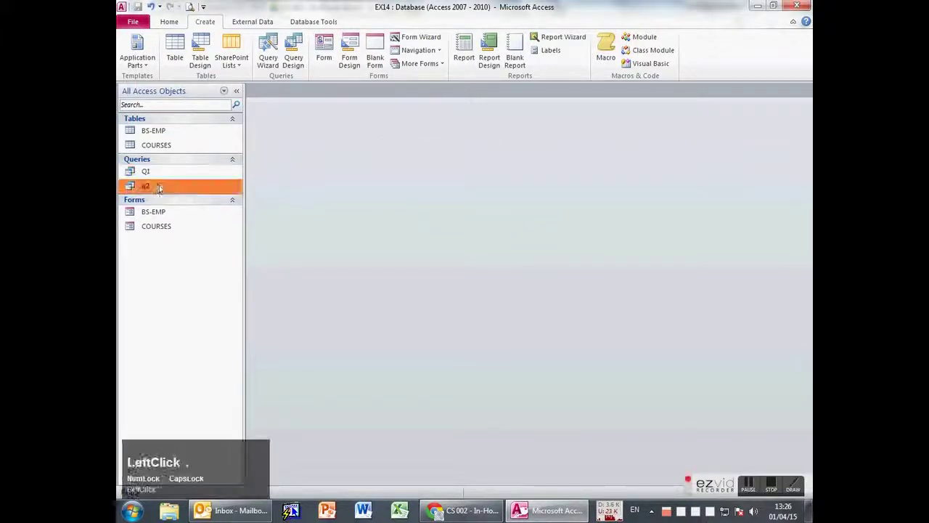
right_click(149, 185)
left_click(171, 245)
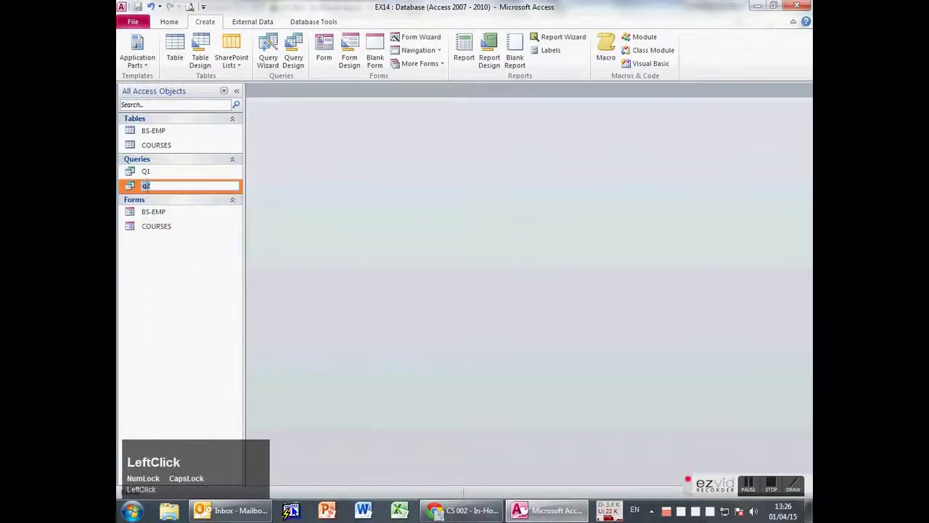
key("BackSpace")
type("Q")
key("Return")
Step: Open Q2 in Design View and check its fields, sorting and criteria against the Query-2 details in the Exercise 8 PDF
right_click(146, 186)
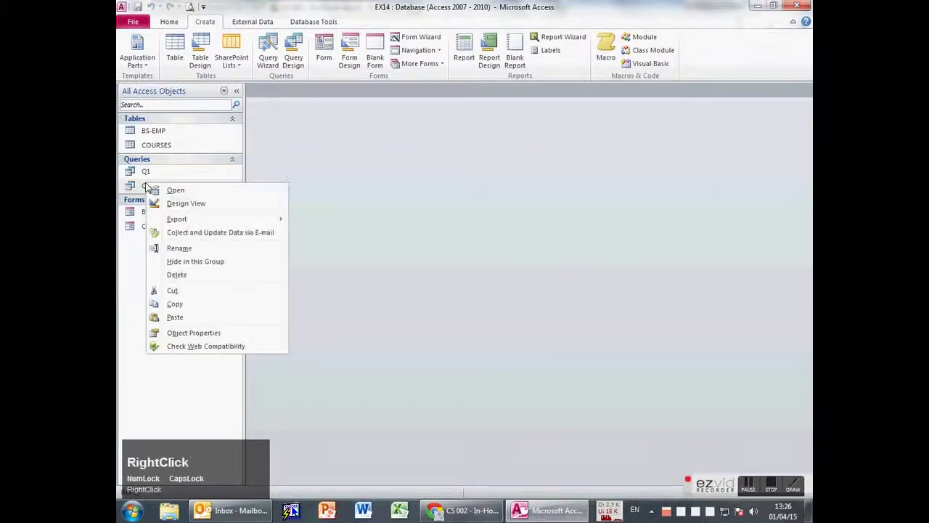
left_click(170, 206)
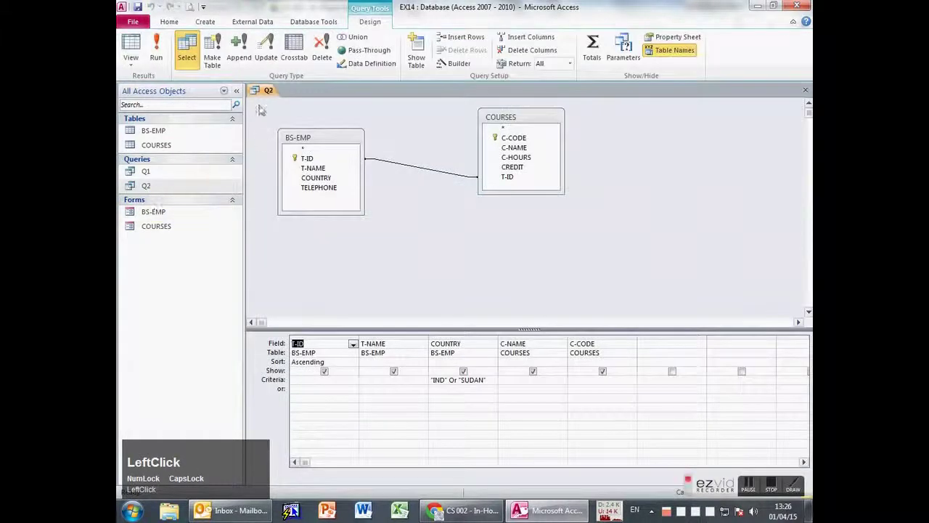
key("alt+Tab")
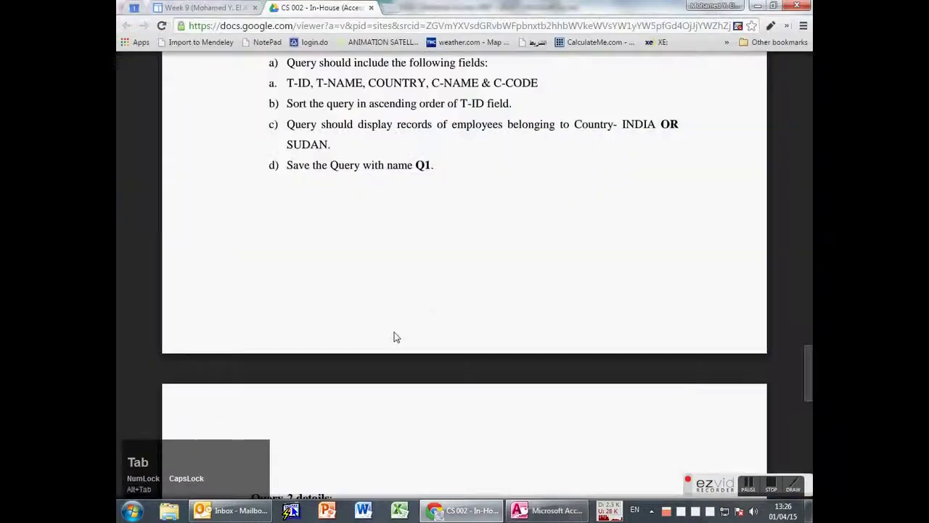
scroll(373, 317, "down", 5)
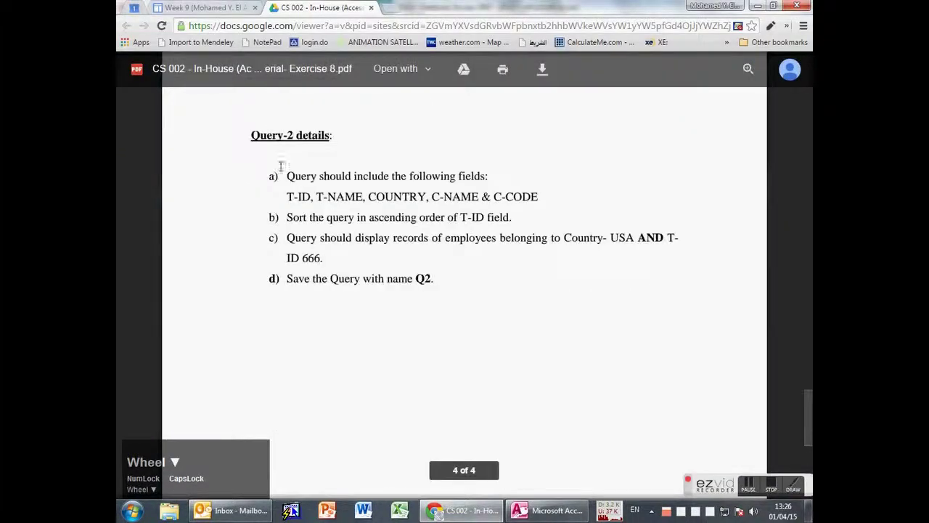
key("alt+Tab")
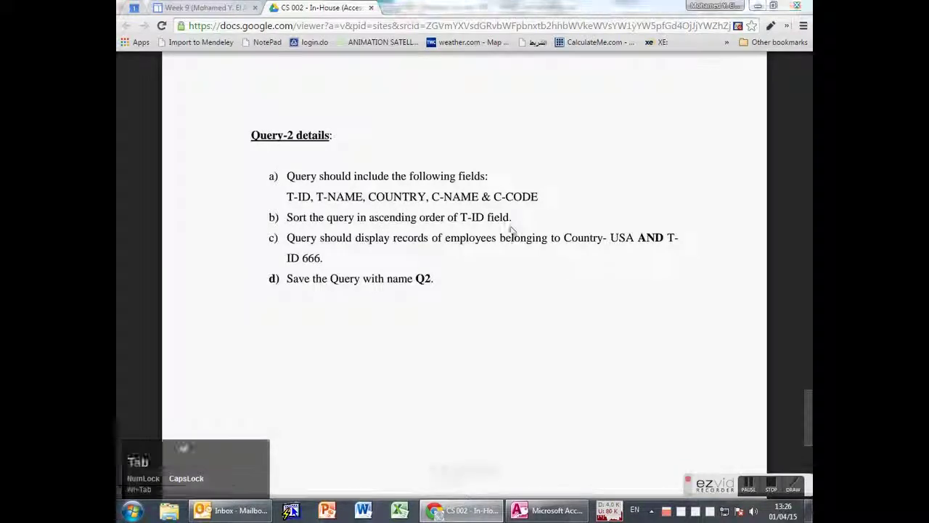
key("alt+Tab")
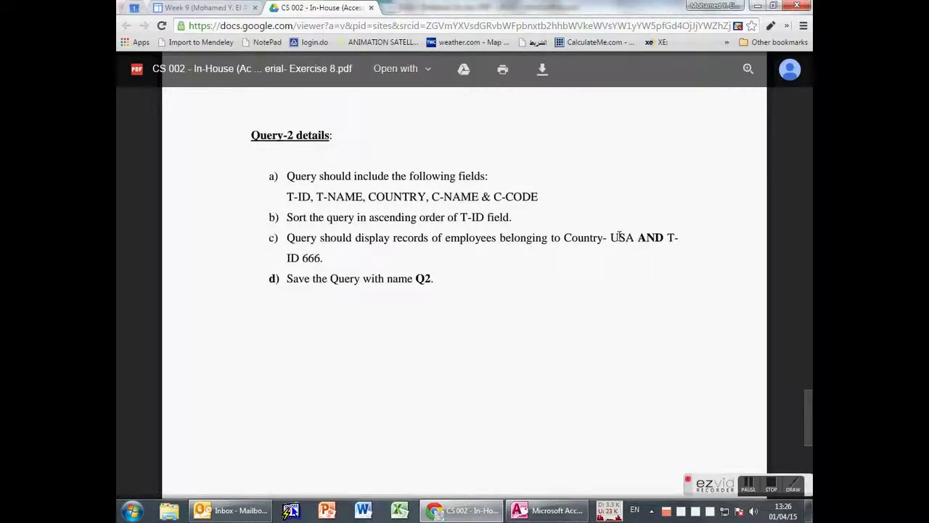
key("alt")
Step: Back in Q2's design in Access, replace the COUNTRY criterion with USA
key("alt+Tab")
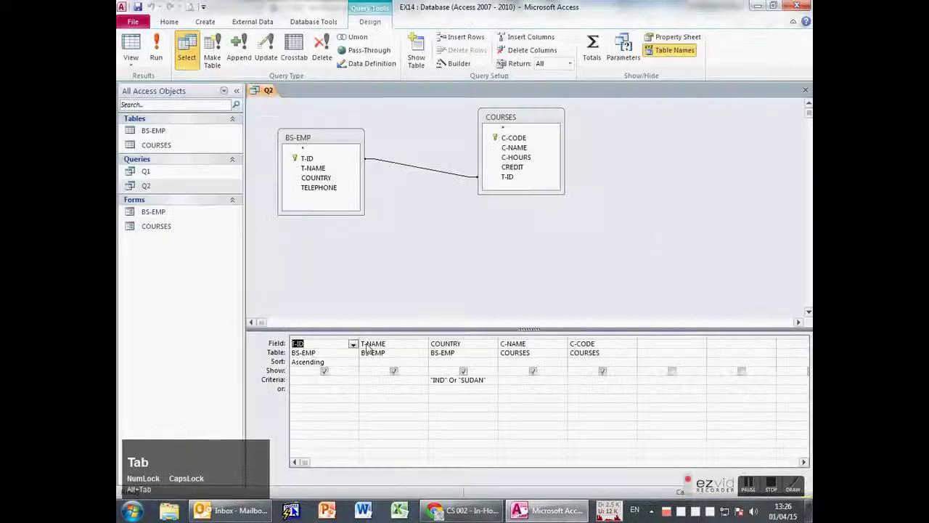
left_click(477, 376)
left_click_drag(478, 377, 387, 377)
type("USA")
key("Tab")
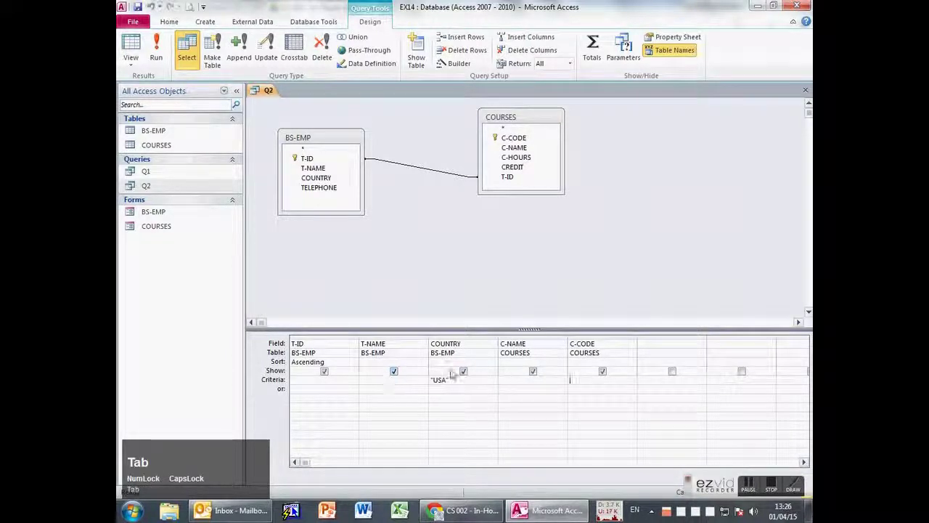
Step: Recheck the Query-2 criteria in the Exercise 8 PDF, then open the BS-EMP table in Access and inspect its COUNTRY choices
left_click(310, 383)
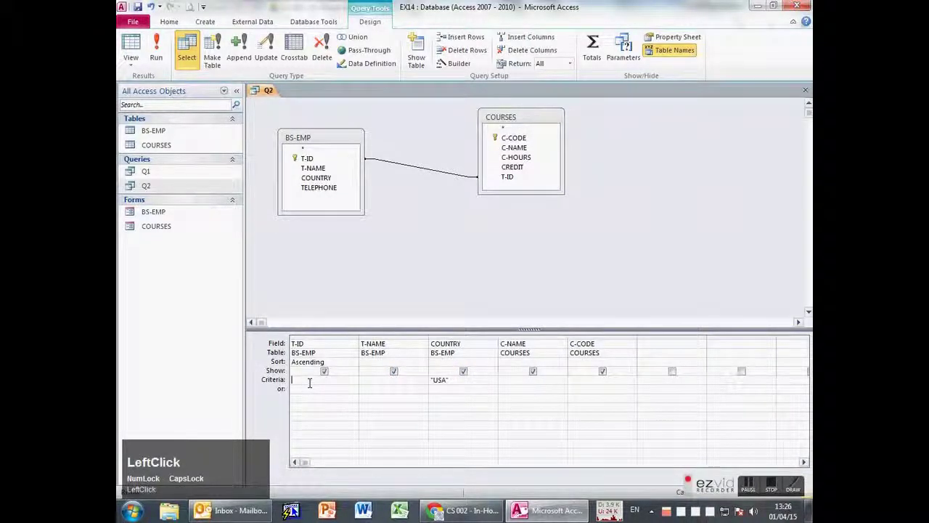
key("alt+Tab")
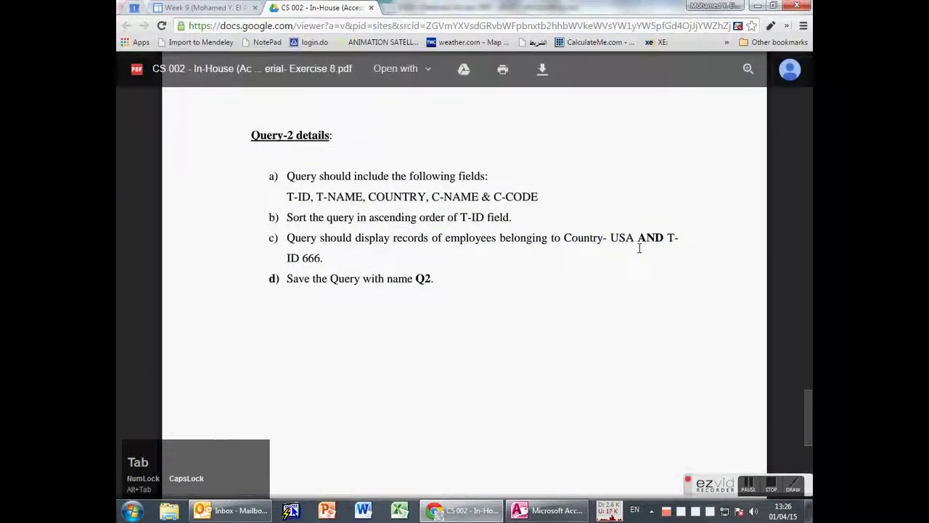
key("alt+Tab")
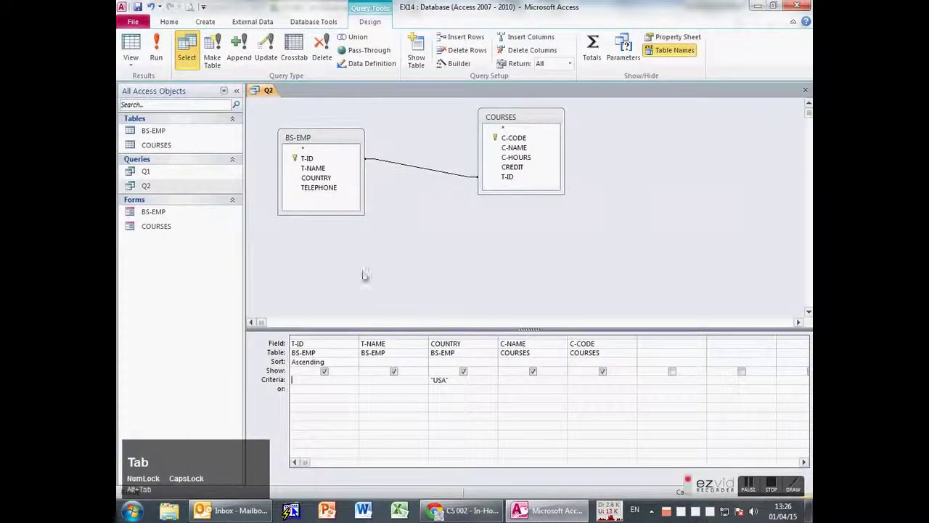
double_click(150, 131)
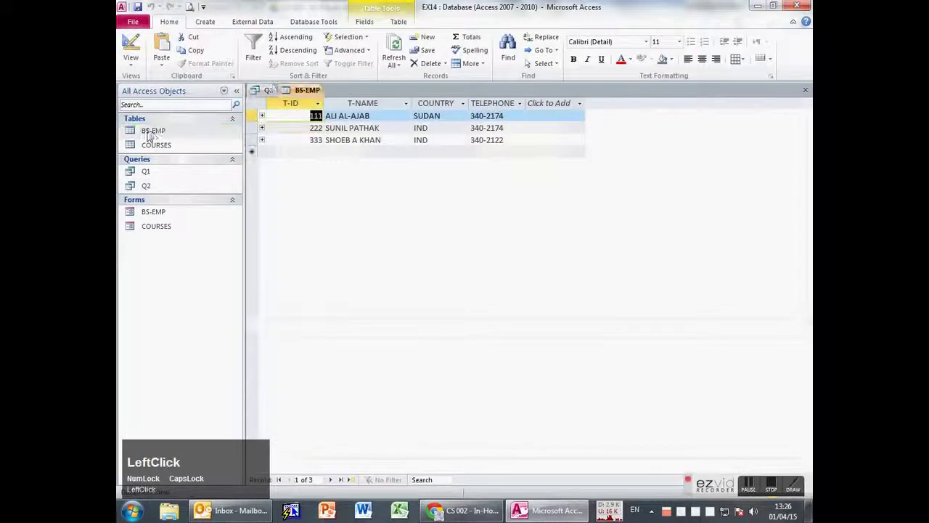
left_click(427, 116)
left_click(427, 117)
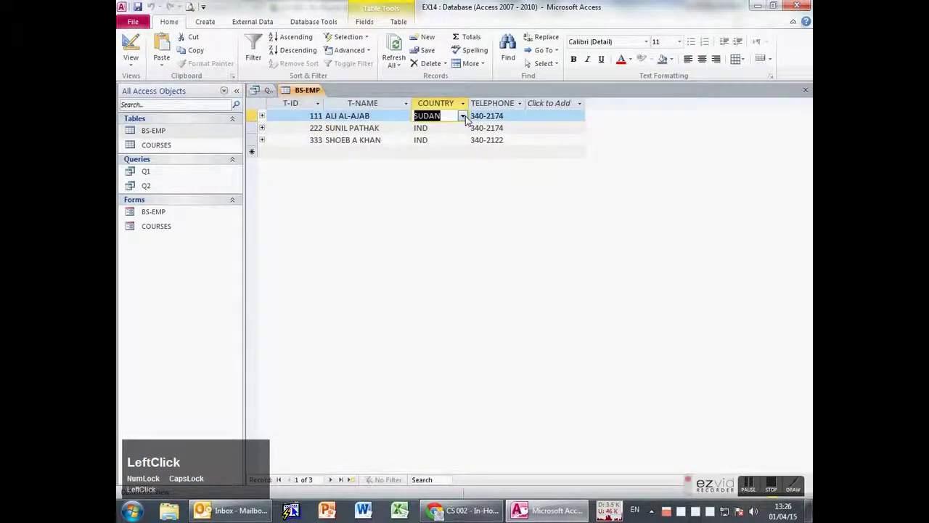
left_click(427, 116)
key("Escape")
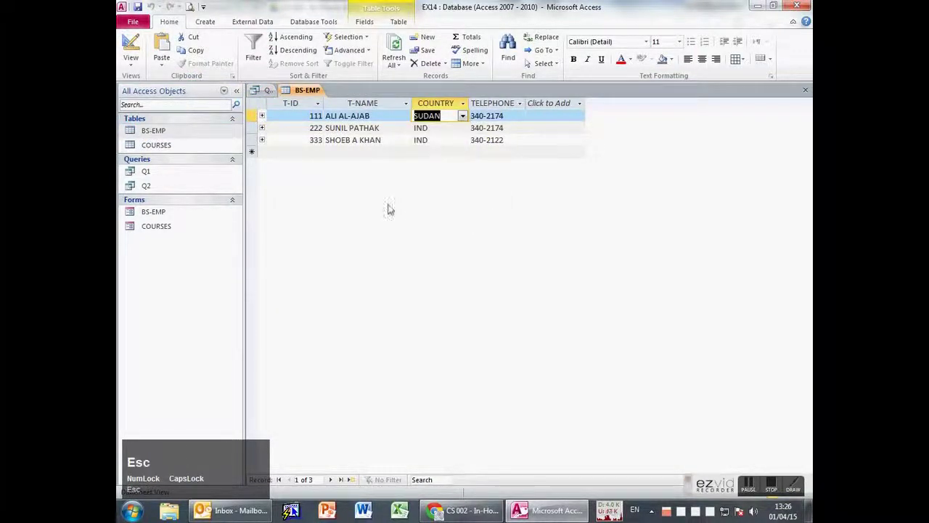
Step: Close the BS-EMP table and change Q2's COUNTRY criterion to US
middle_click(306, 90)
left_click(442, 380)
key("Delete")
left_click(432, 389)
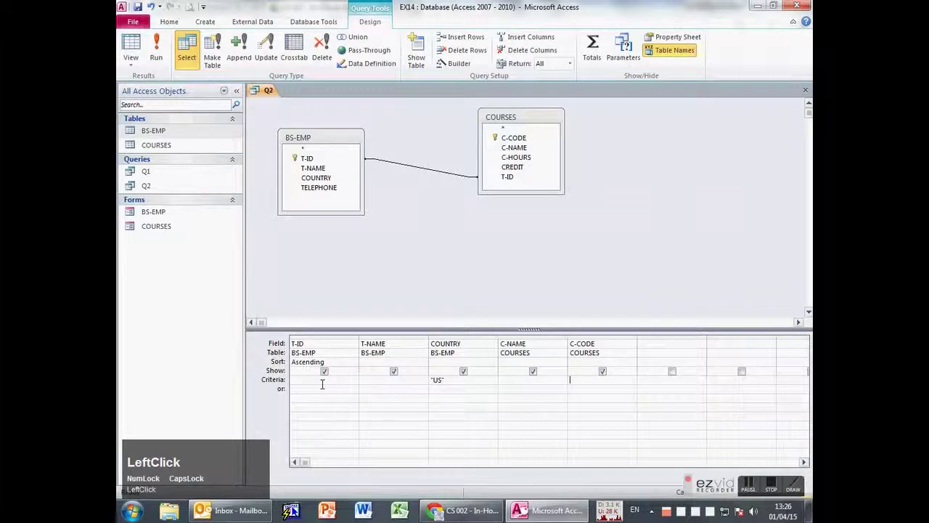
Step: Check the required T-ID in the PDF and set Q2's T-ID criterion to 666 on the same row as the COUNTRY criterion
key("alt+Tab")
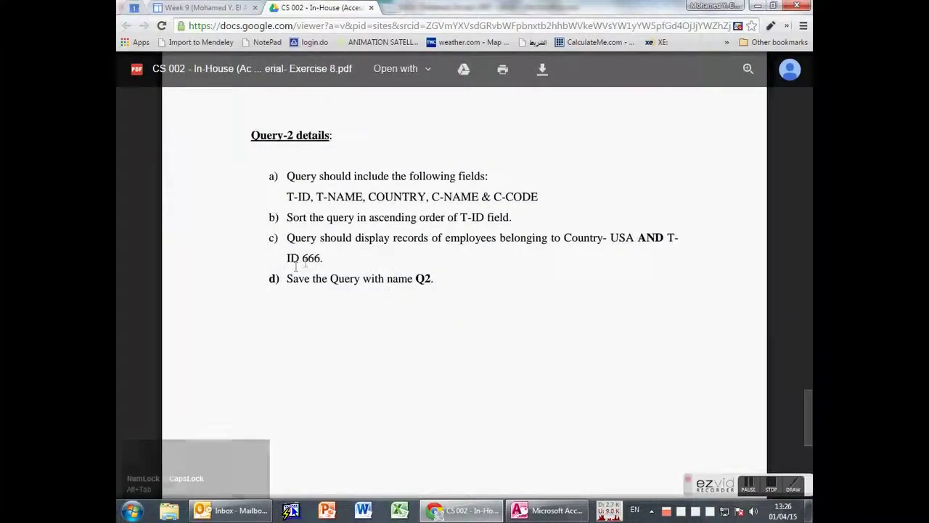
key("alt+Tab")
type("[")
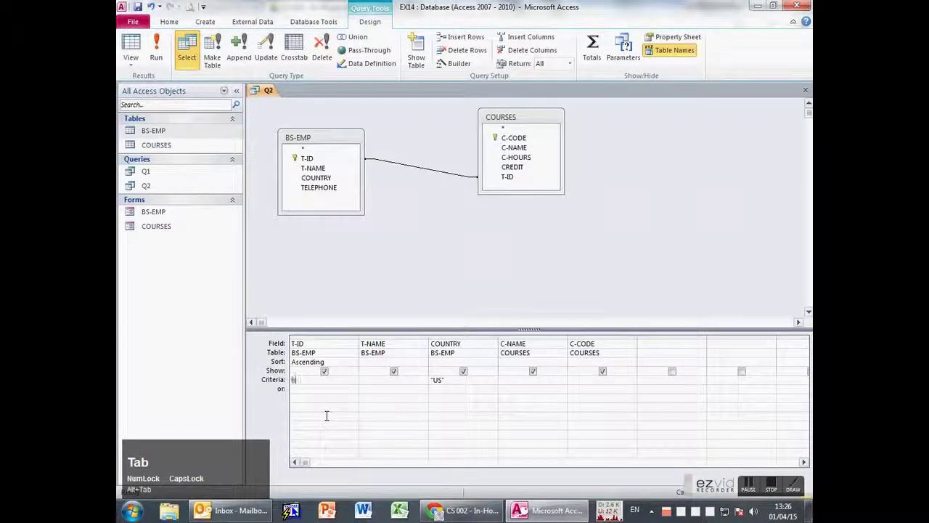
type("666")
left_click(342, 423)
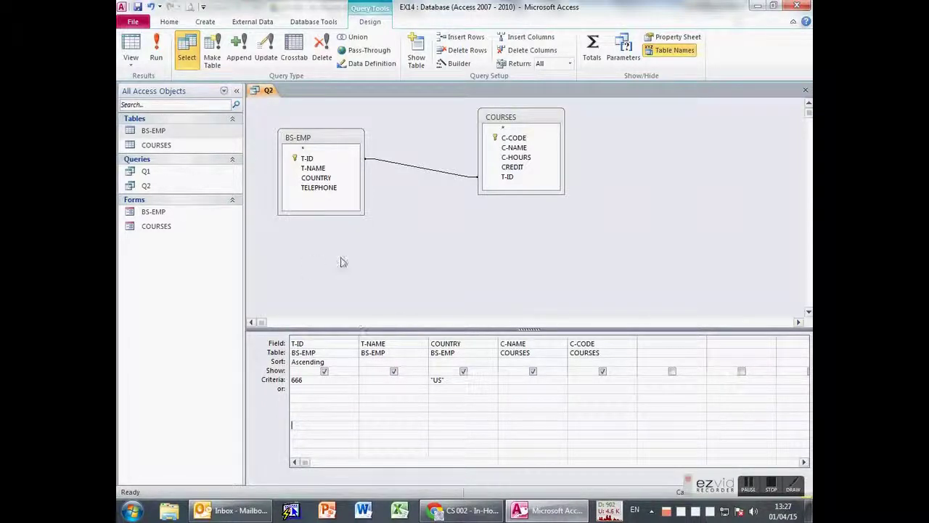
Step: View Q2's results in Datasheet View against its combined T-ID and COUNTRY criteria, and return to Design View
left_click(131, 48)
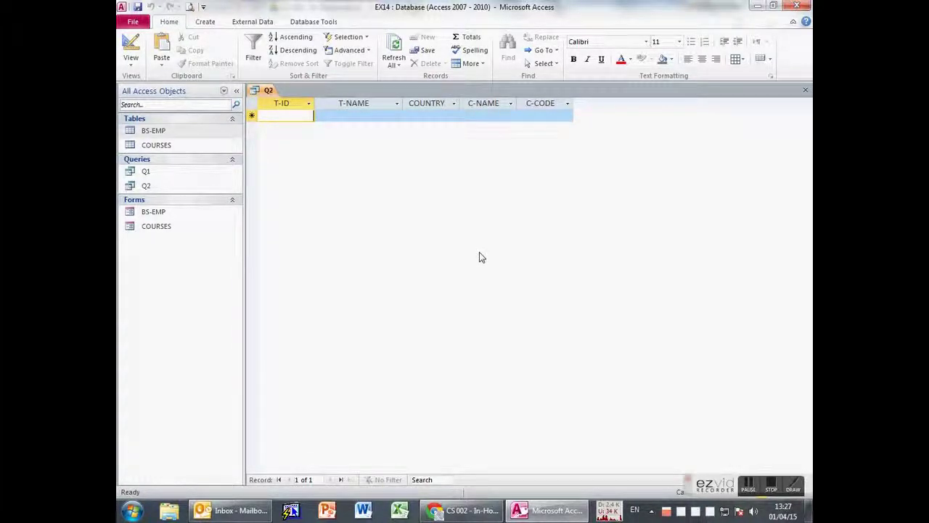
left_click(132, 49)
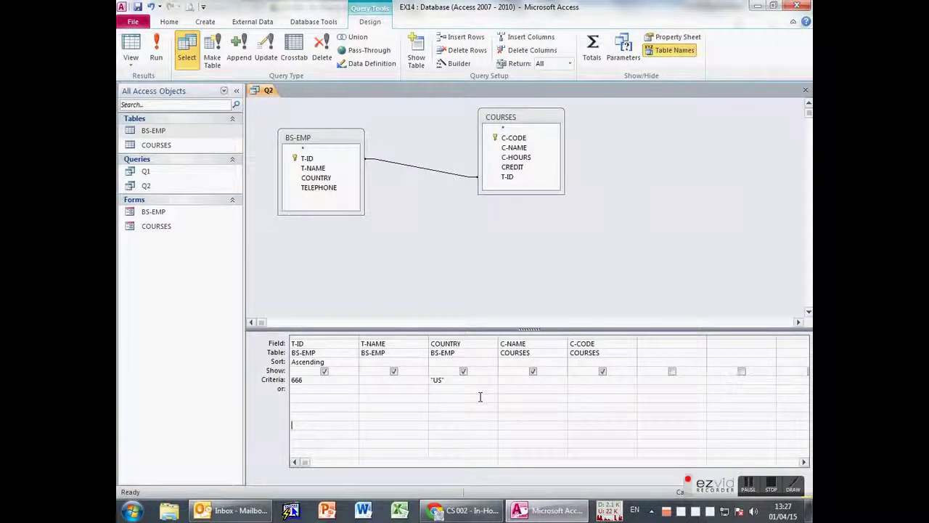
left_click(131, 49)
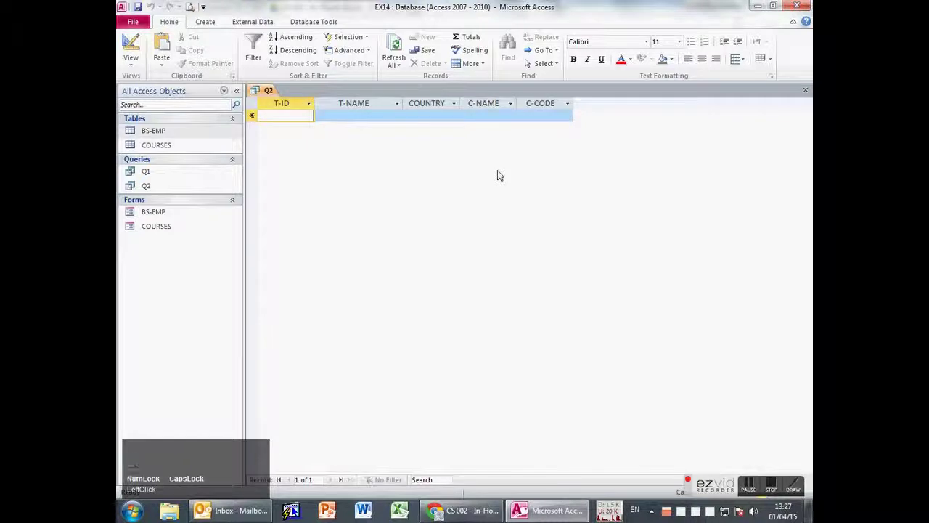
left_click(131, 50)
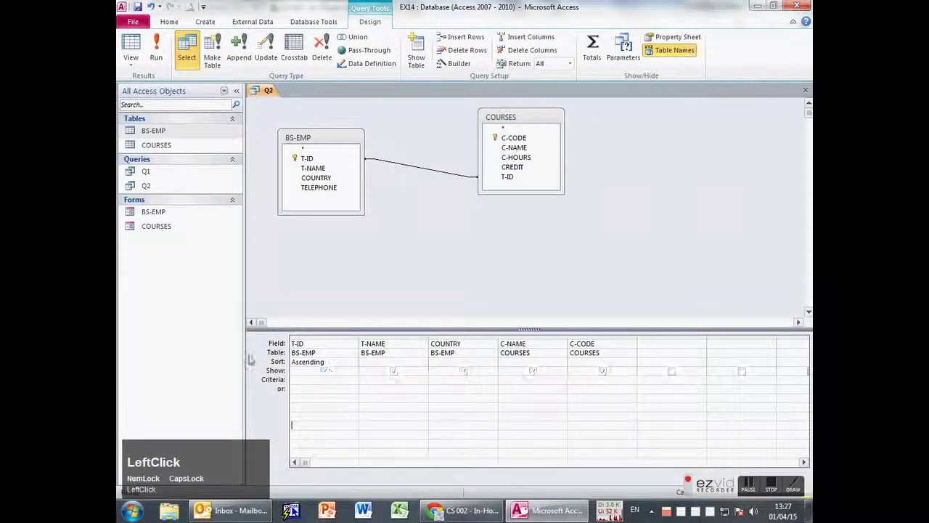
left_click(131, 49)
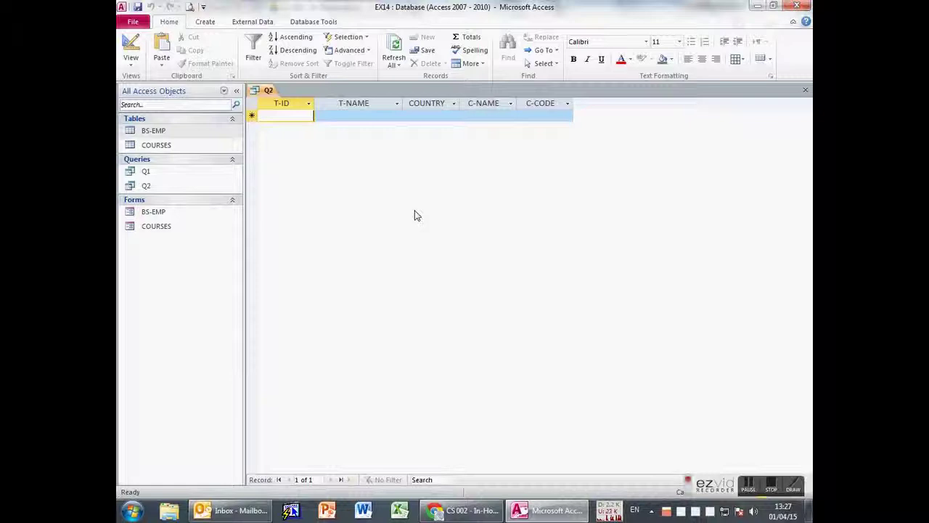
left_click(131, 45)
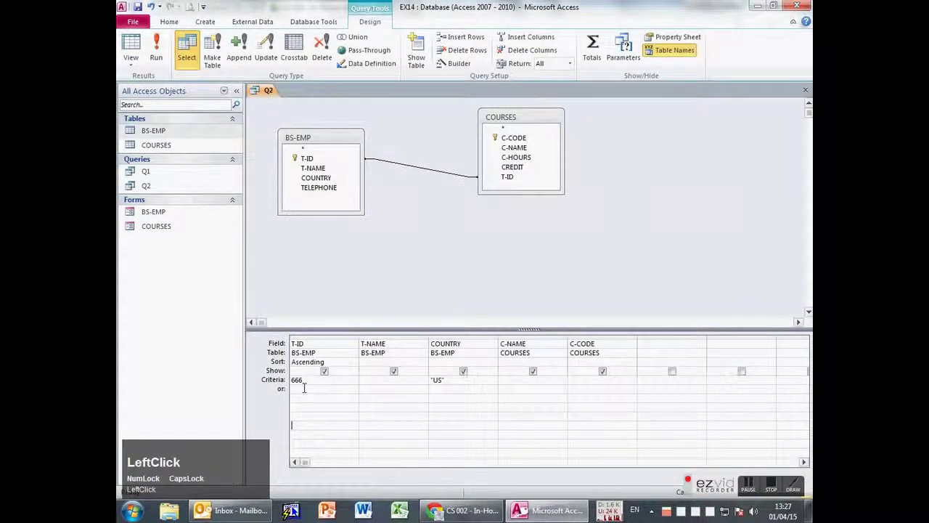
Step: Switch to the Exercise 8 PDF and review how the Query-2 details combine the country and T-ID conditions
key("alt+Tab")
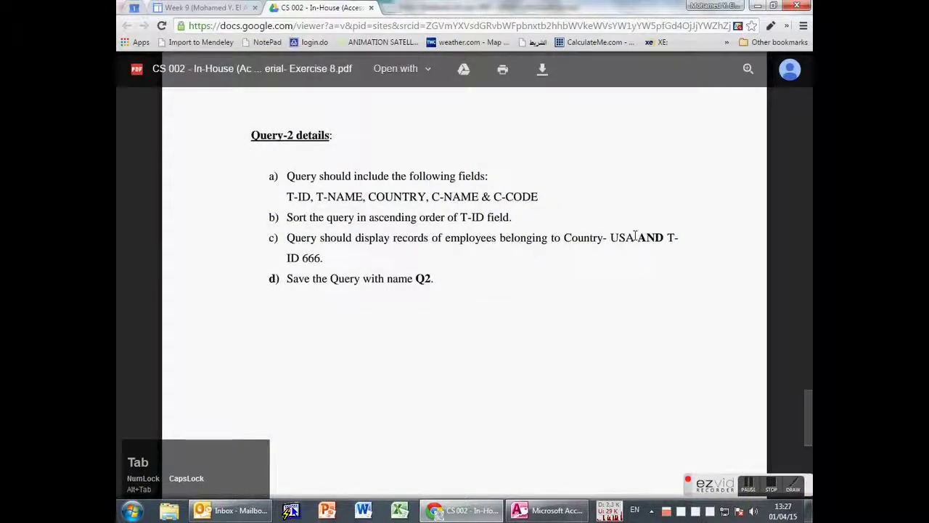
left_click(799, 485)
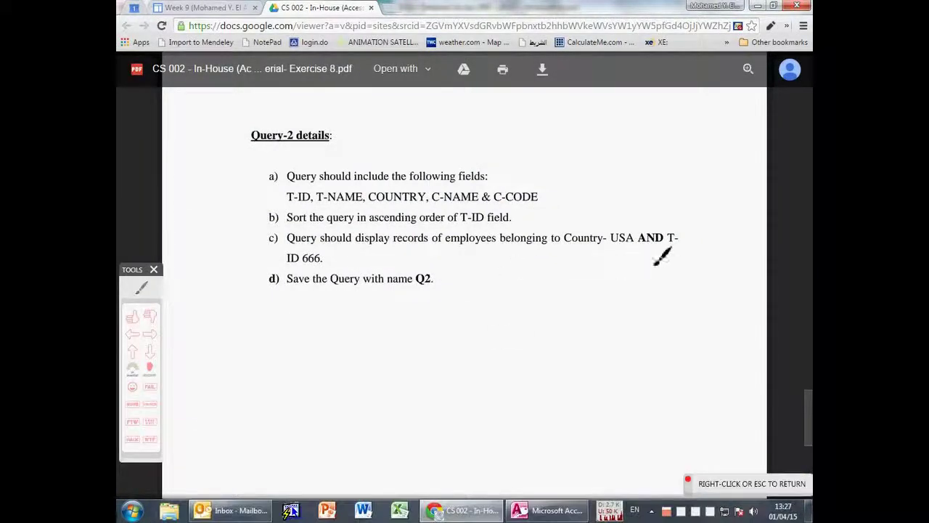
mouse_move(639, 238)
left_mouse_down()
mouse_move(664, 237)
mouse_move(646, 217)
mouse_move(664, 214)
mouse_move(671, 227)
left_mouse_up()
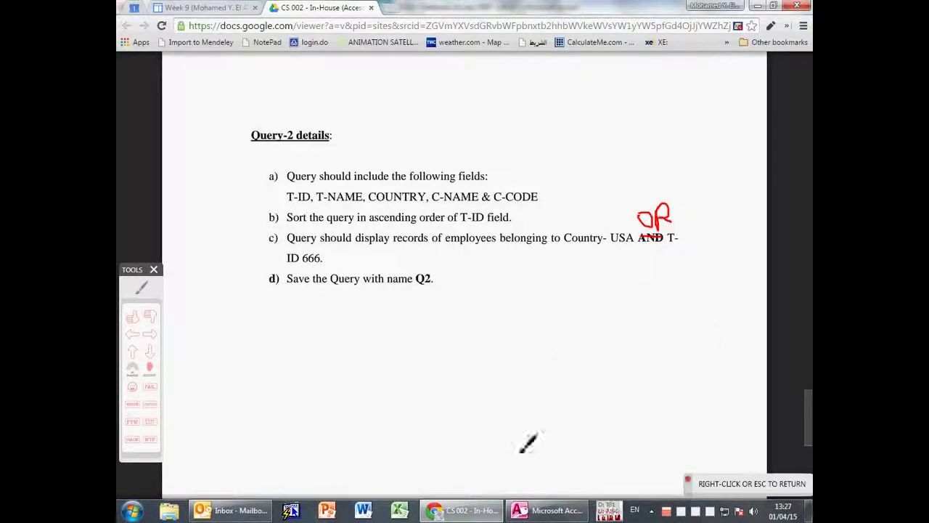
right_click(578, 404)
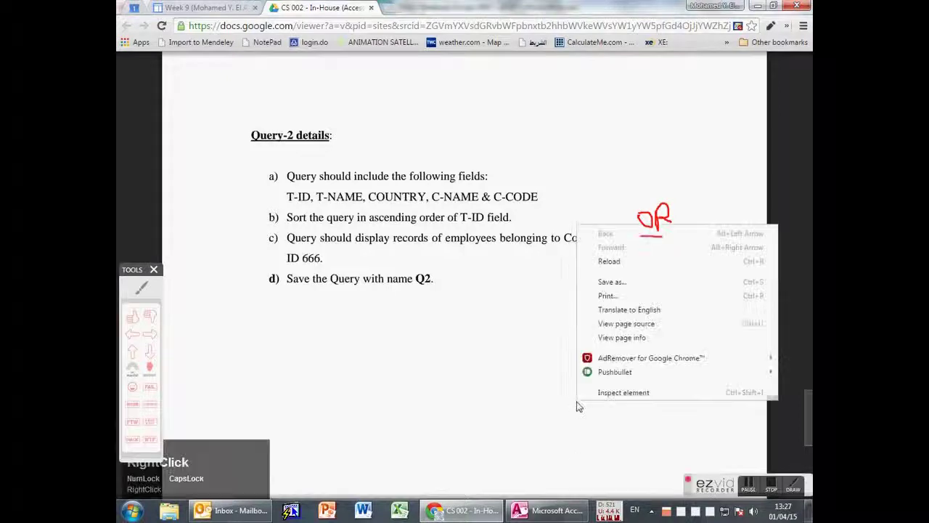
right_click(487, 403)
left_click(425, 363)
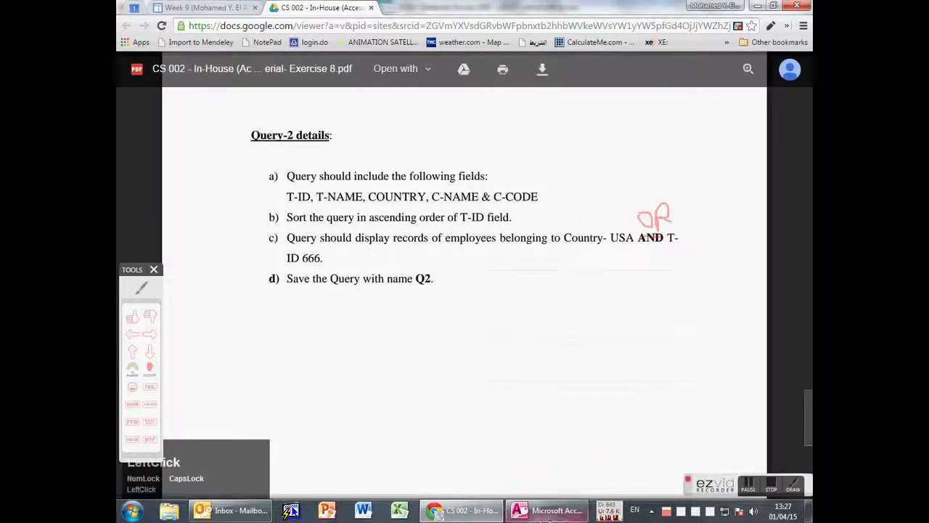
Step: Return to Access and move the T-ID criterion 666 from the Criteria row to the or row
left_click(549, 510)
double_click(297, 380)
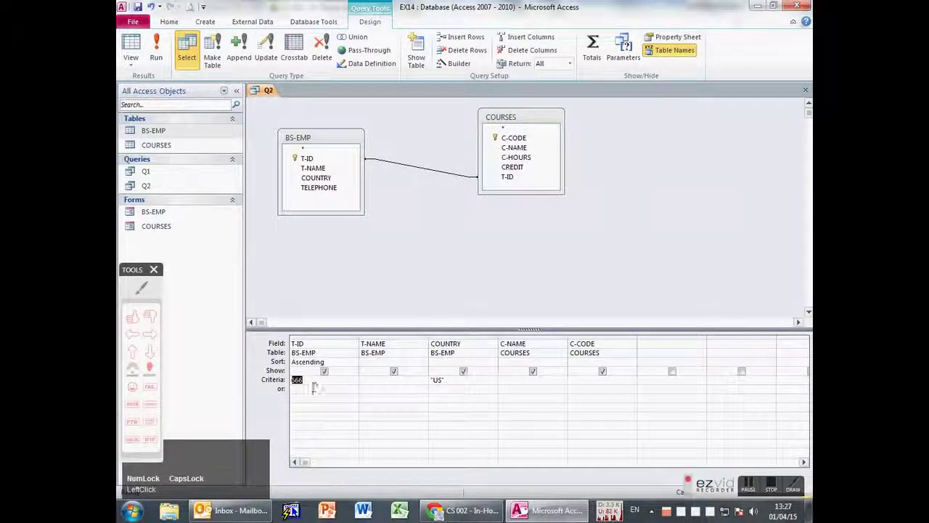
key("ctrl+x")
left_click(300, 388)
key("ctrl+v")
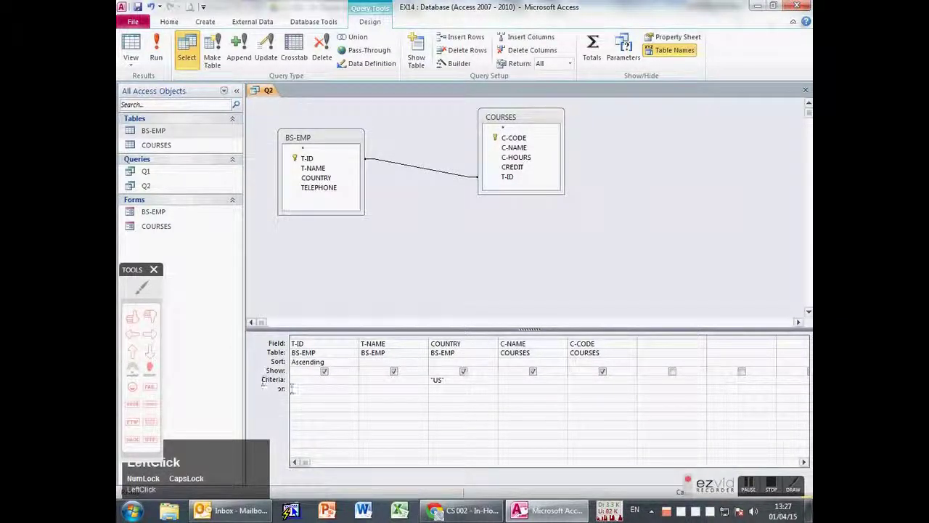
left_click(297, 399)
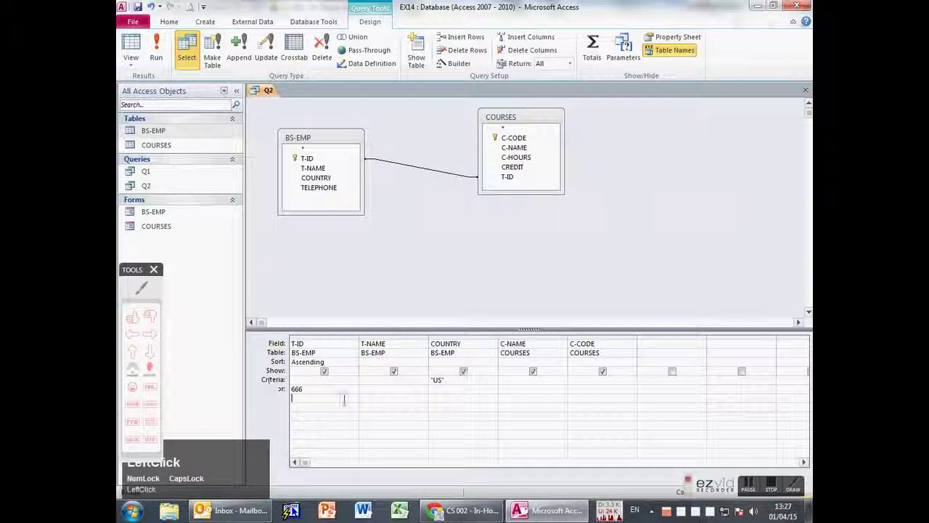